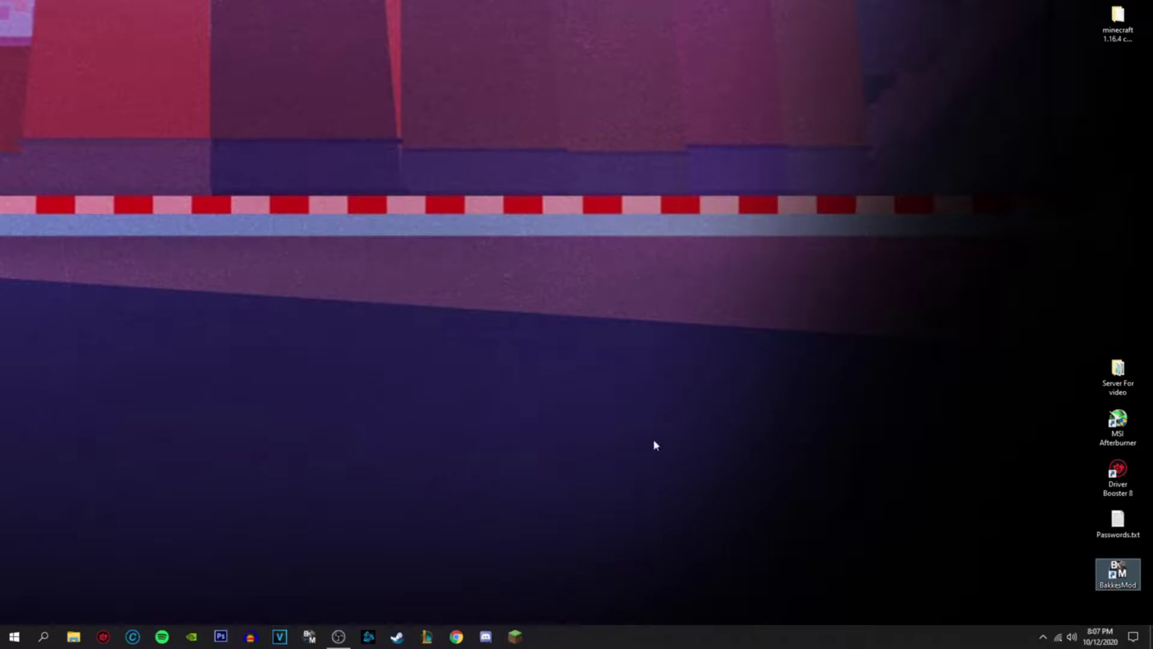
- Open the Server For video folder and look over its server files
double_click(1117, 373)
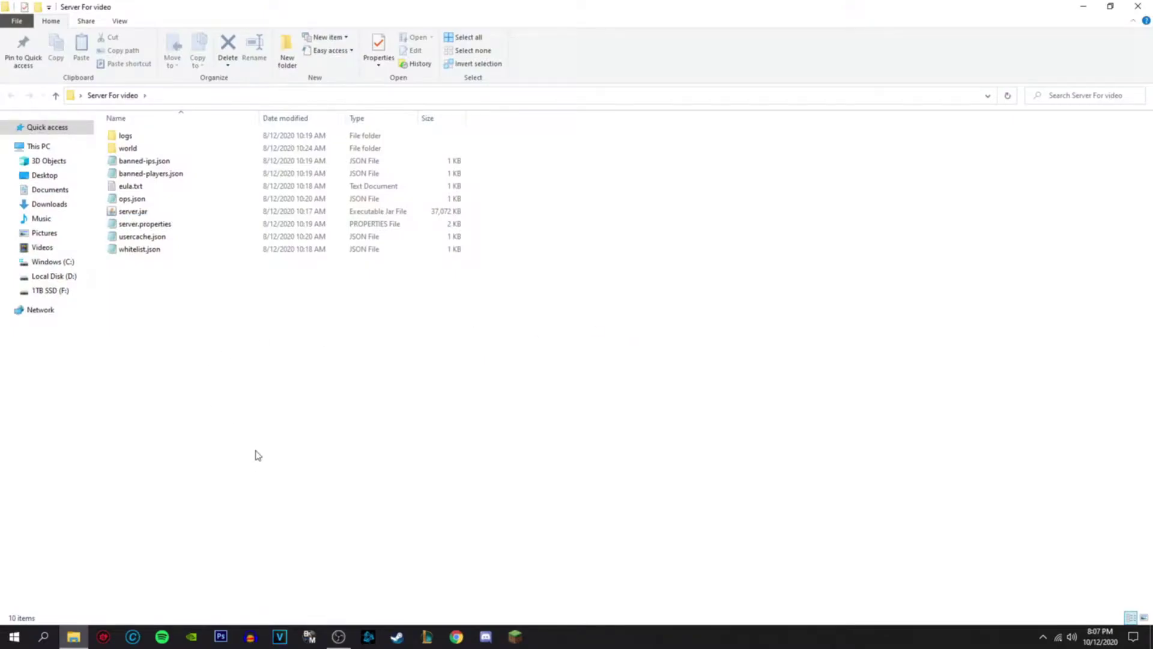
left_click_drag(258, 445, 329, 421)
double_click(480, 6)
left_click_drag(472, 407, 458, 446)
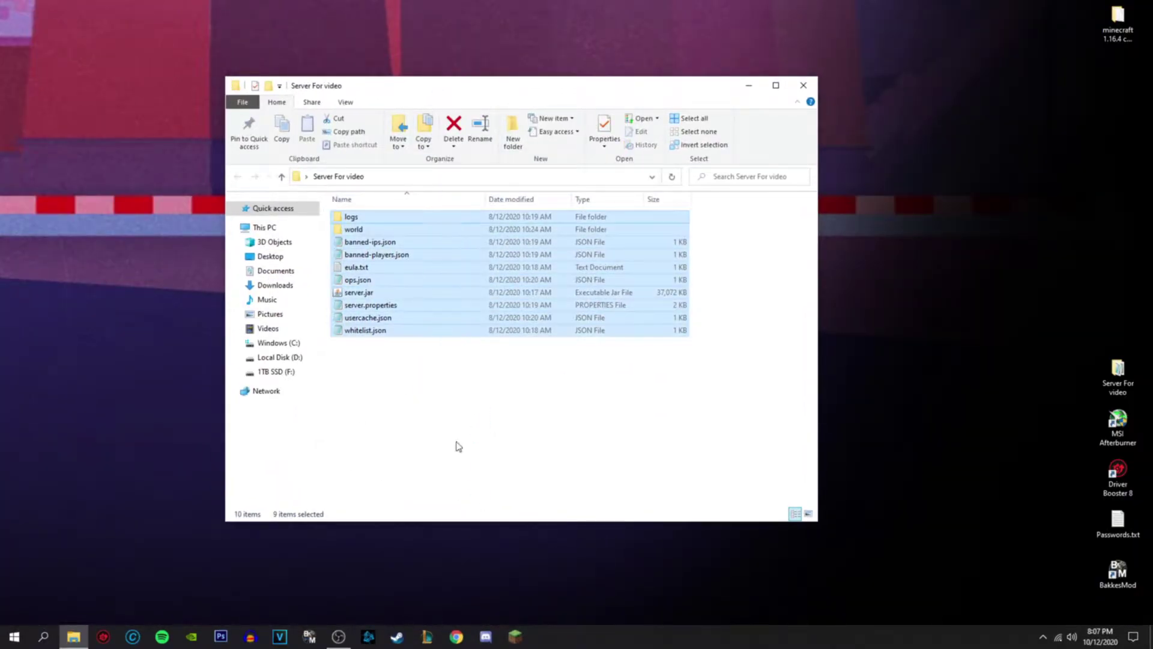
left_click(458, 443)
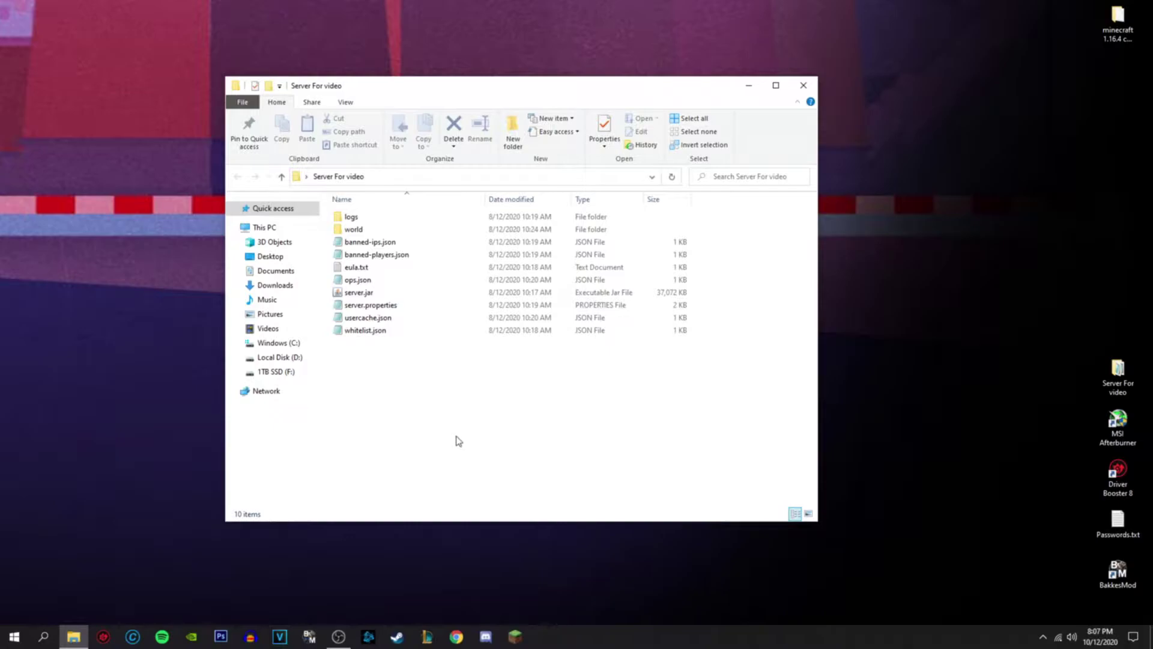
- Close the folder, briefly reopen and resize it, close it again, and bring up Chrome
left_click(804, 86)
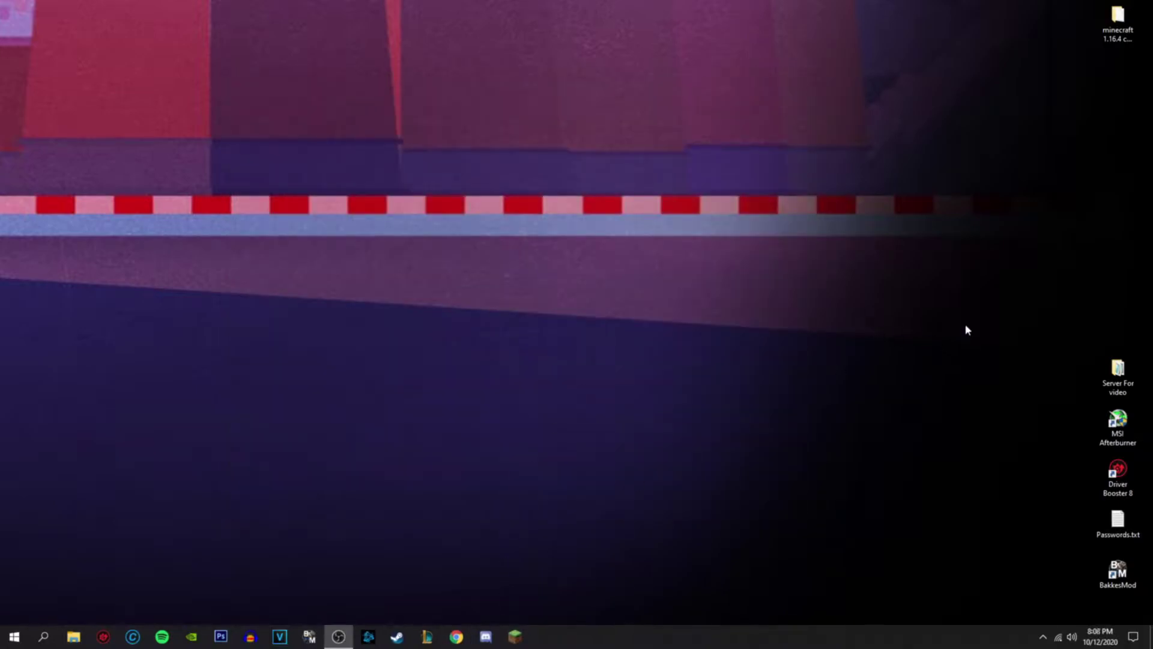
double_click(1126, 380)
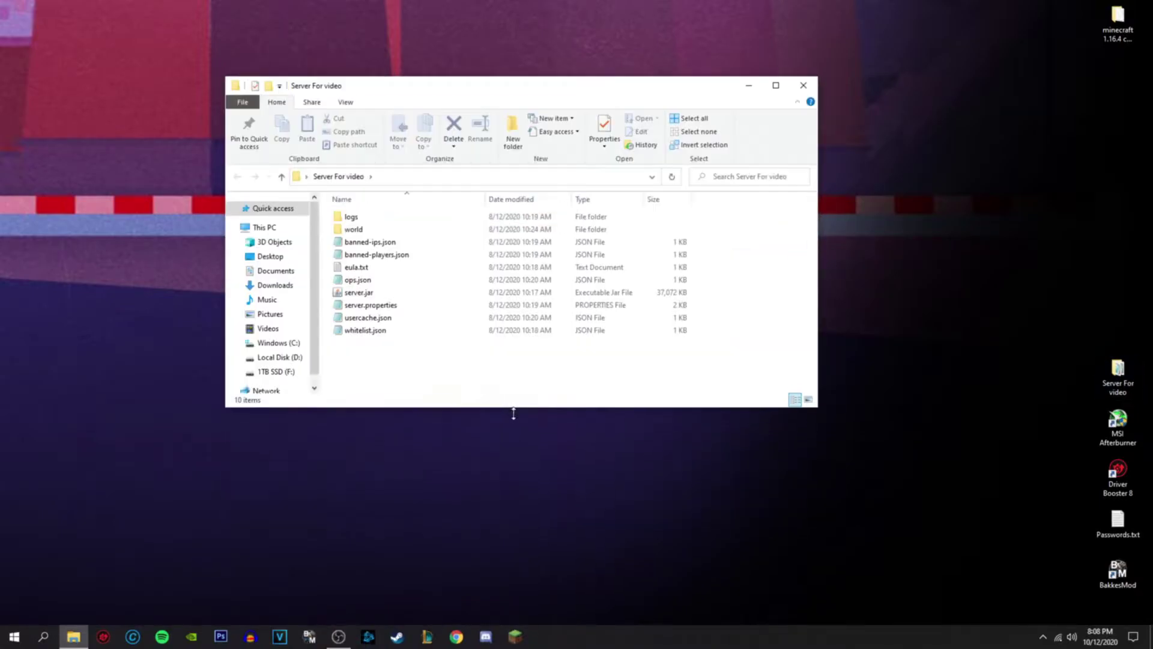
left_click_drag(513, 413, 603, 468)
left_click(804, 85)
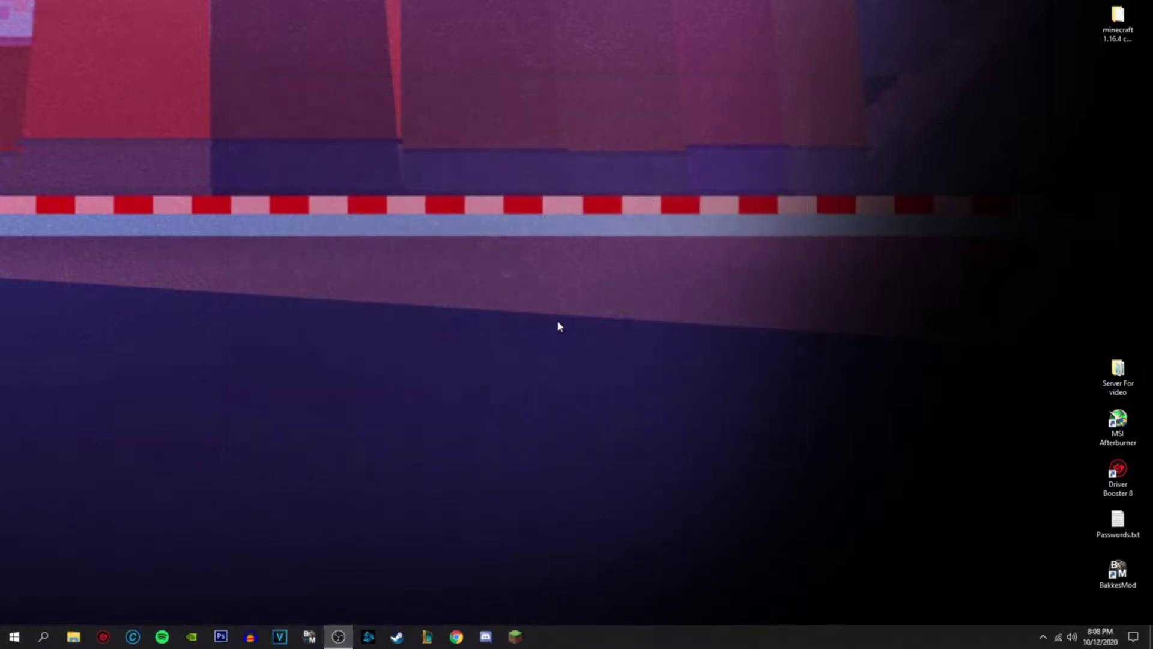
left_click(457, 637)
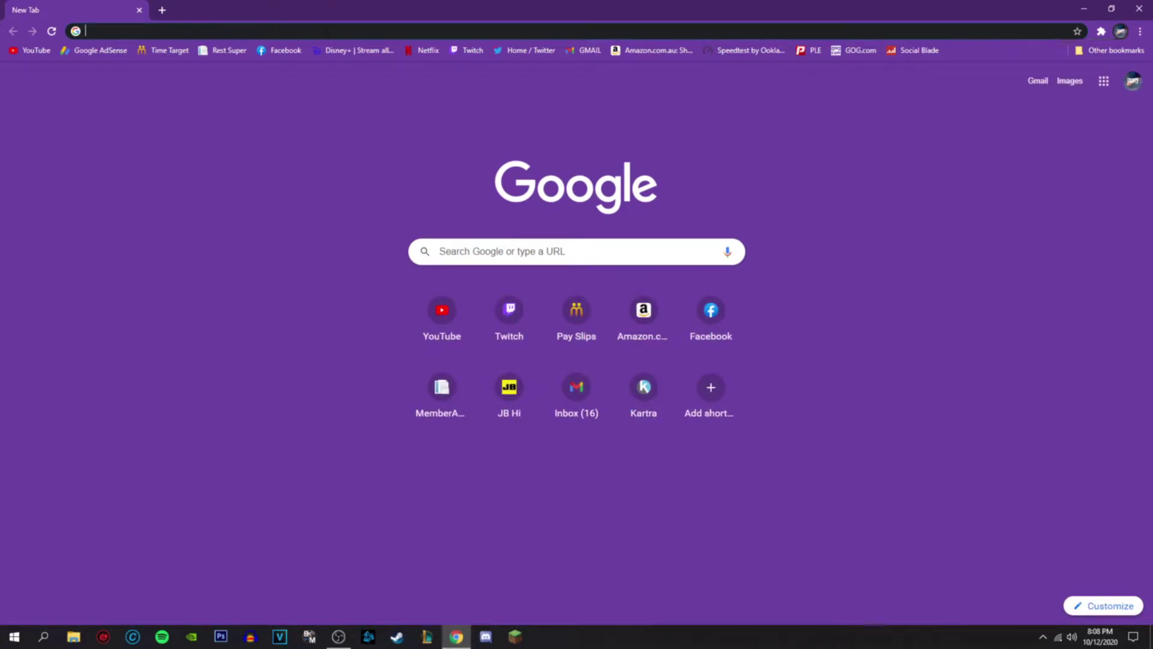
- Go to java.com and reach the list of all Java downloads
type("java")
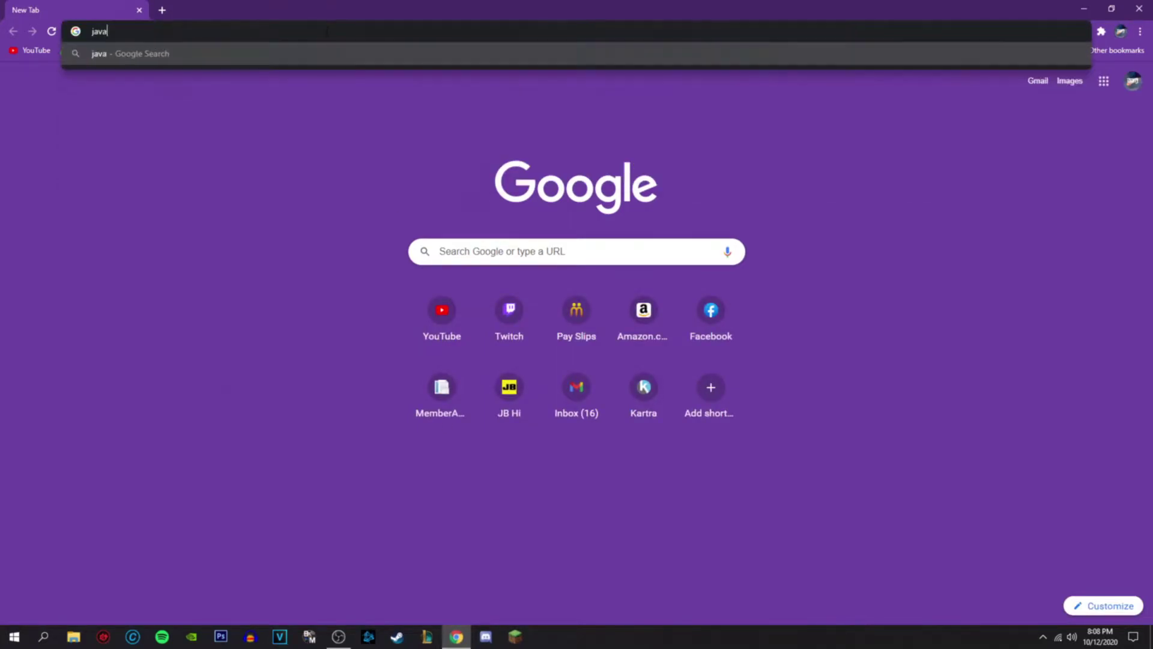
type(".com")
key("Return")
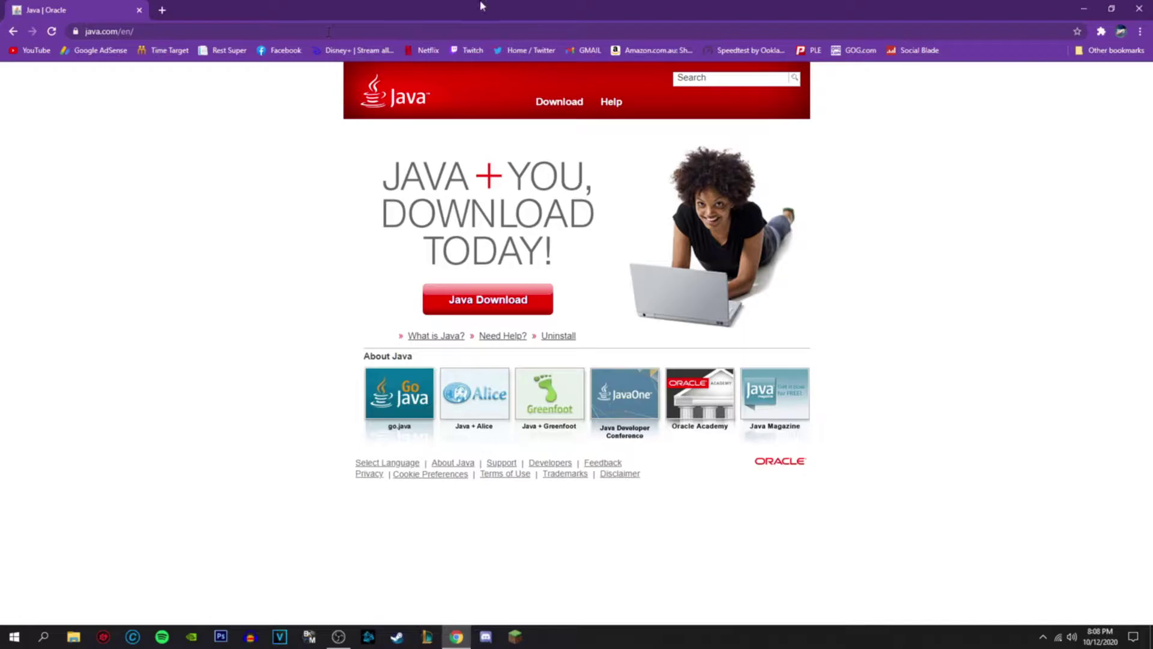
left_click(547, 103)
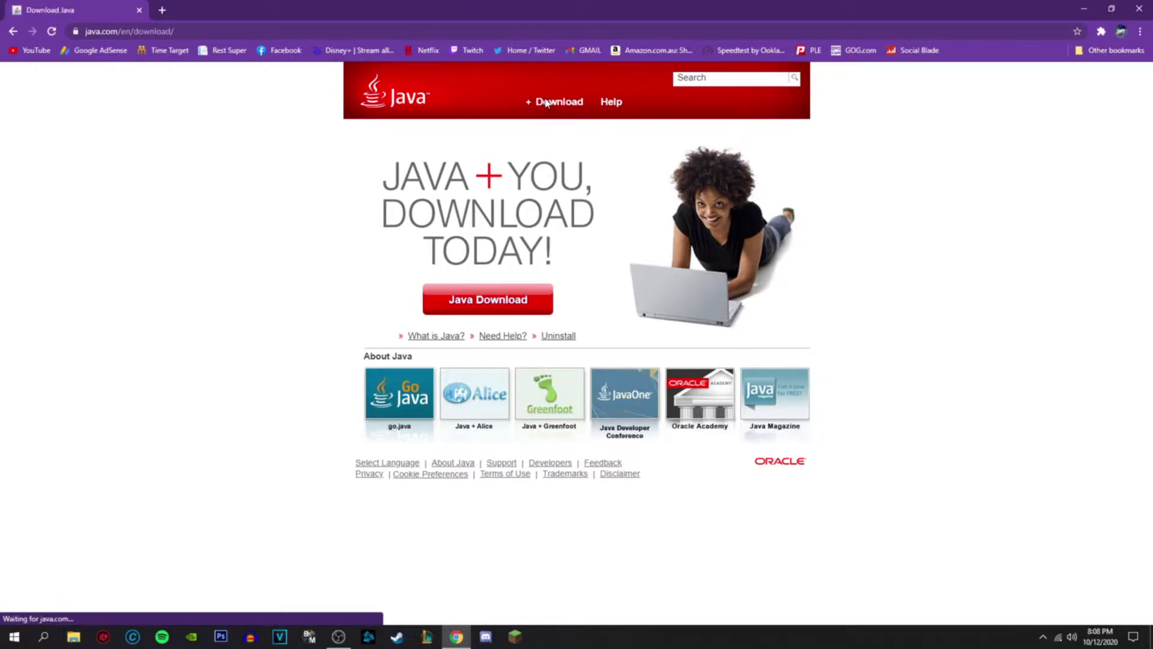
scroll(571, 272, "down", 3)
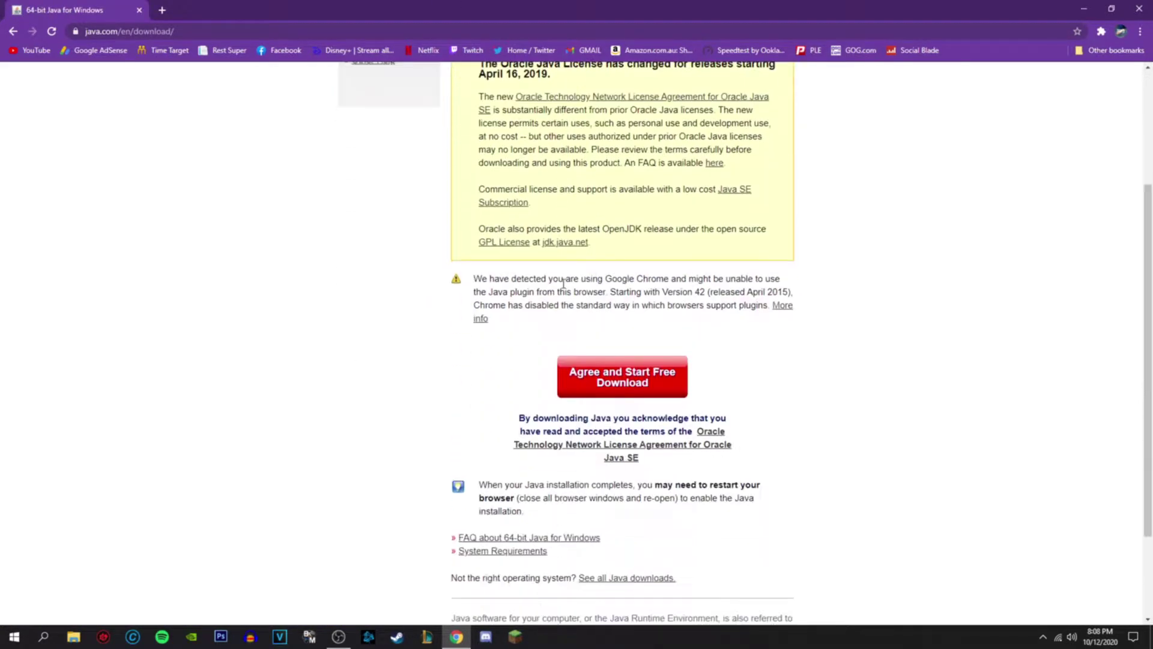
scroll(528, 394, "down", 1)
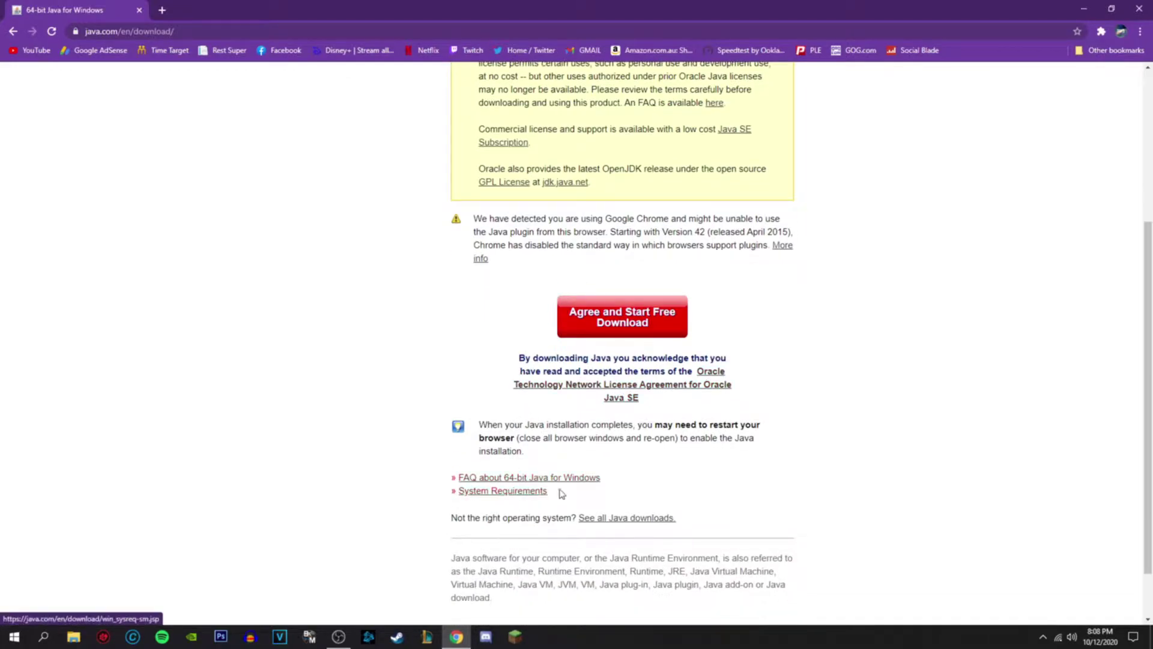
left_click(628, 518)
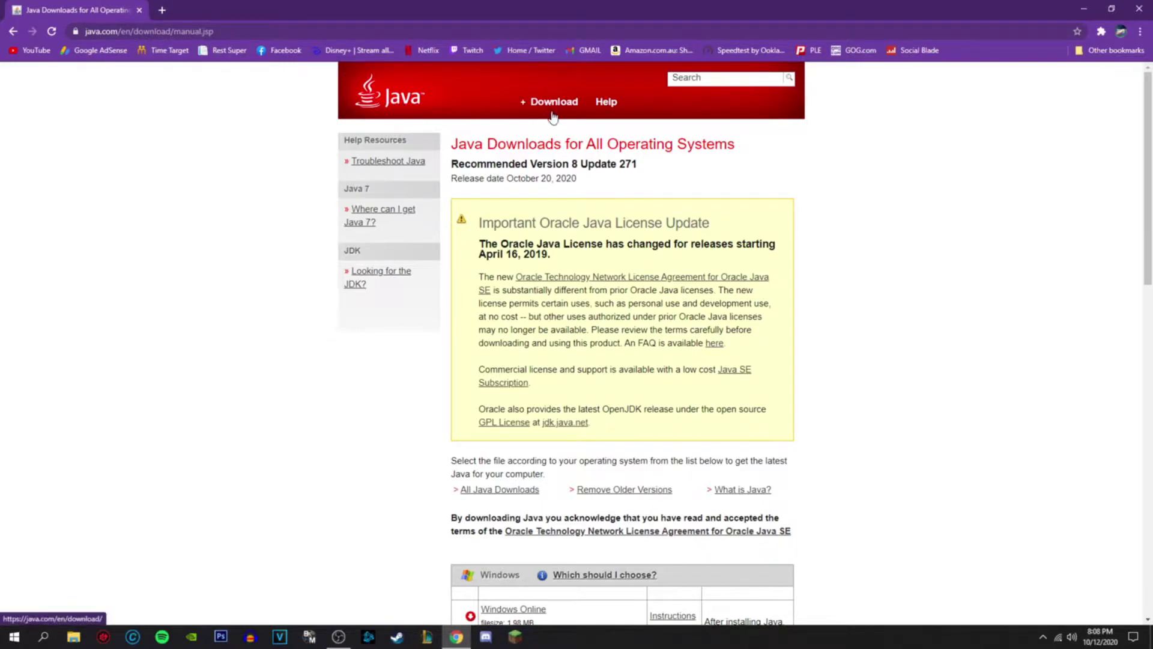
- Download the Windows Offline (64-bit) installer, keep it despite the warning, and open it
scroll(529, 164, "down", 3)
scroll(533, 163, "down", 3)
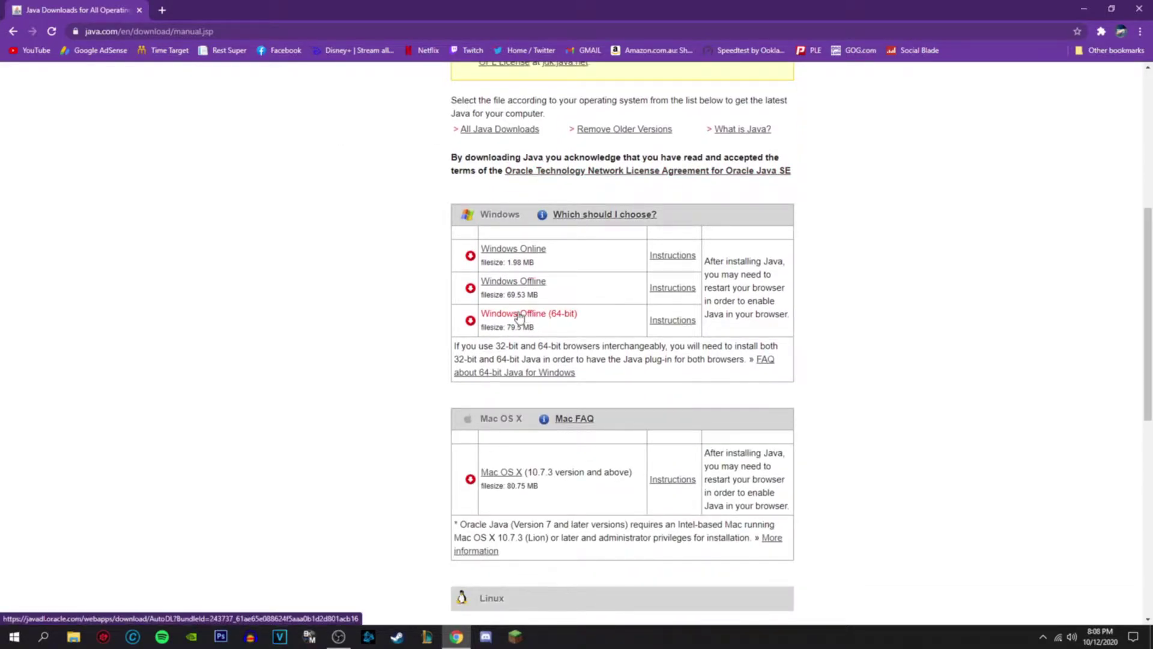
left_click(561, 317)
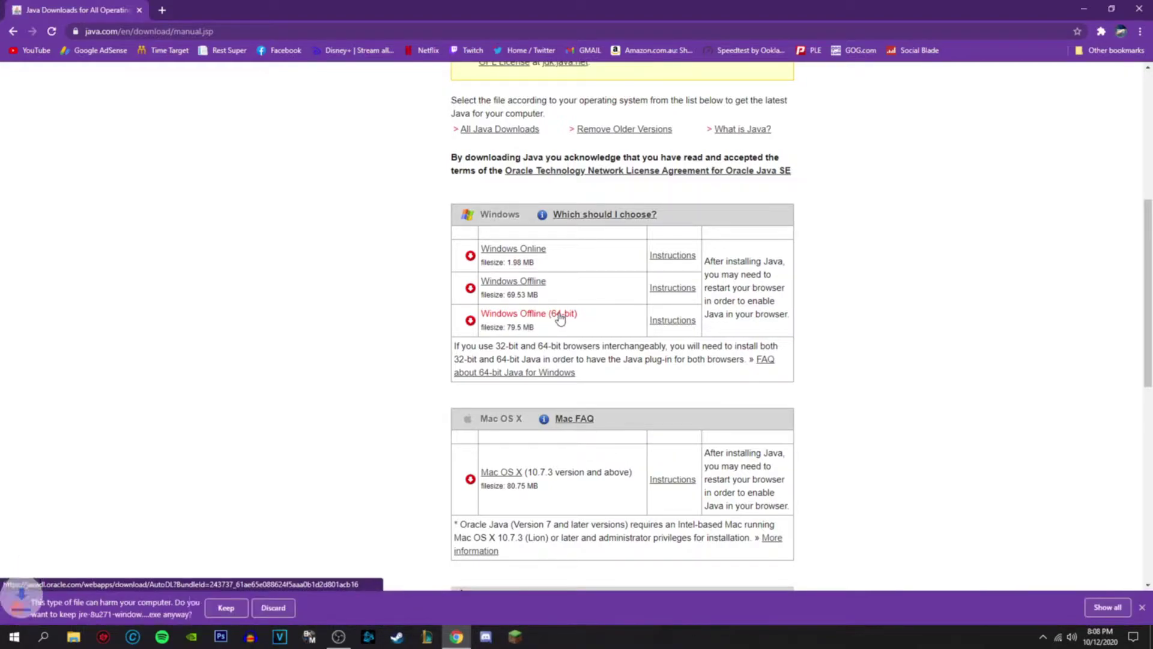
left_click(240, 607)
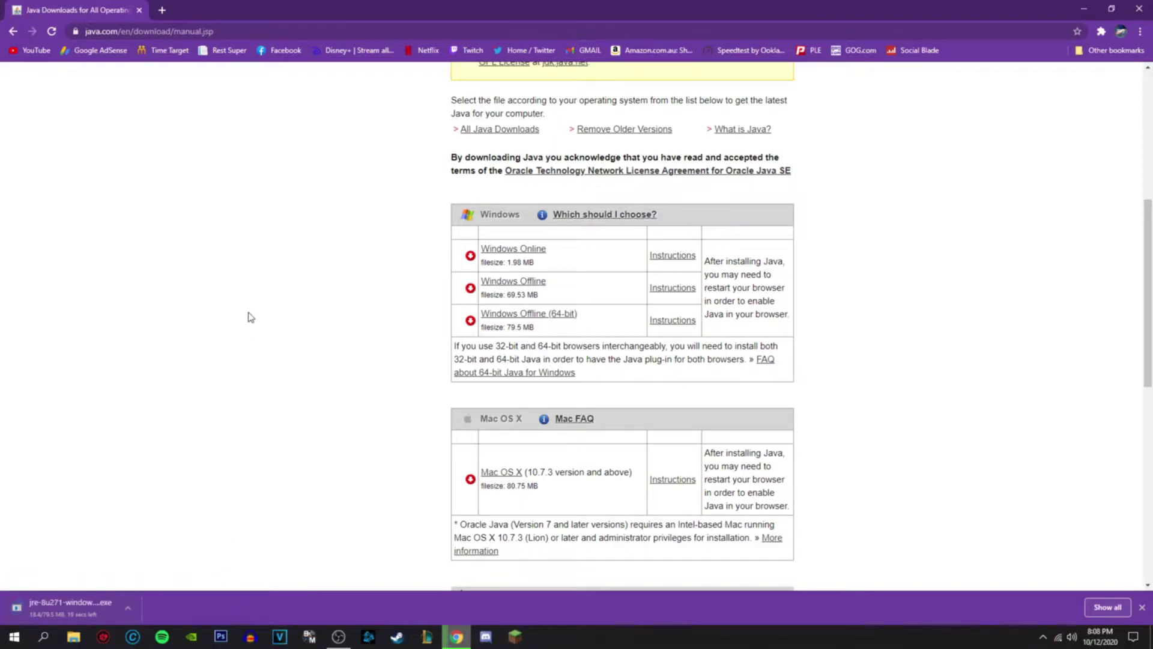
left_click_drag(462, 346, 747, 359)
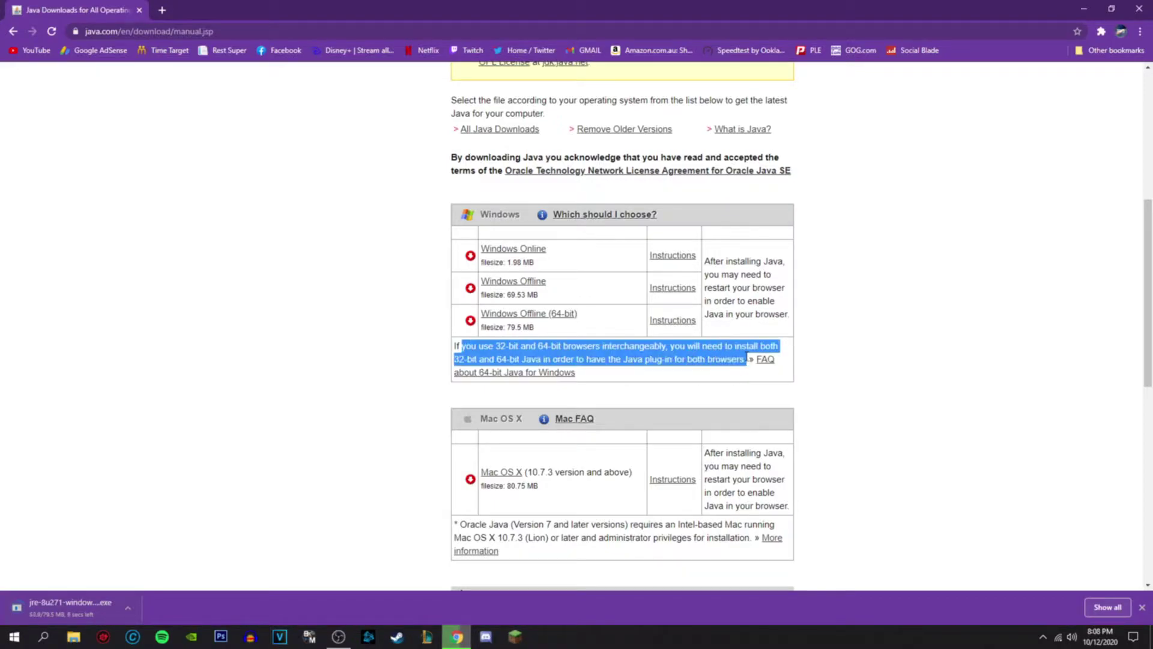
left_click(725, 378)
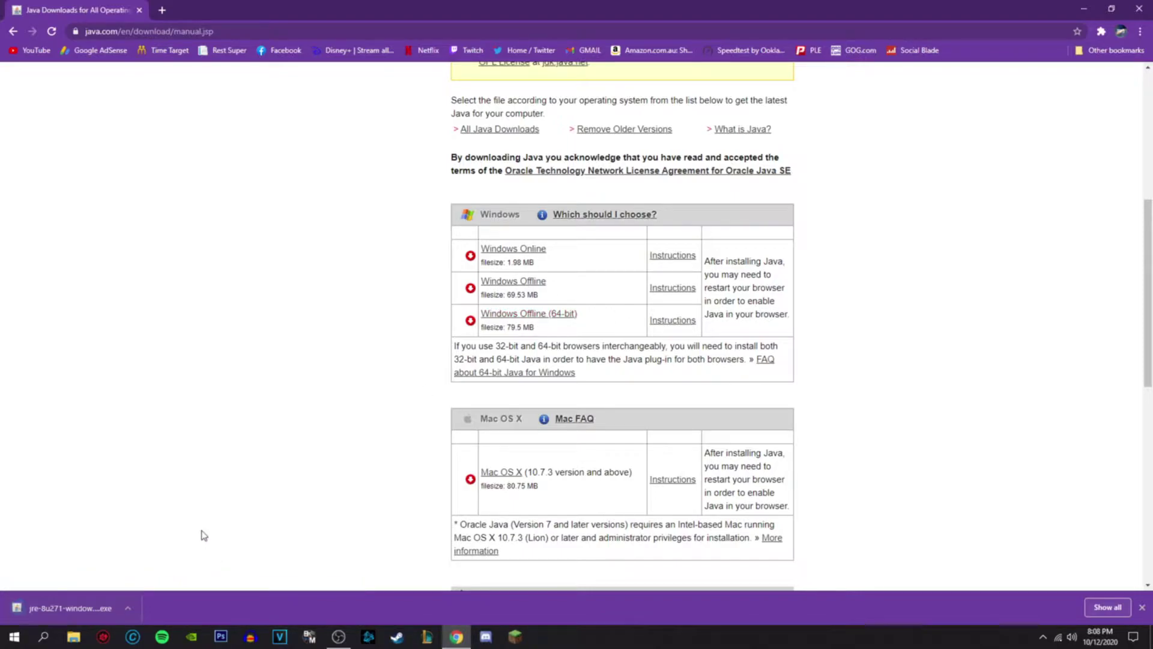
left_click(83, 610)
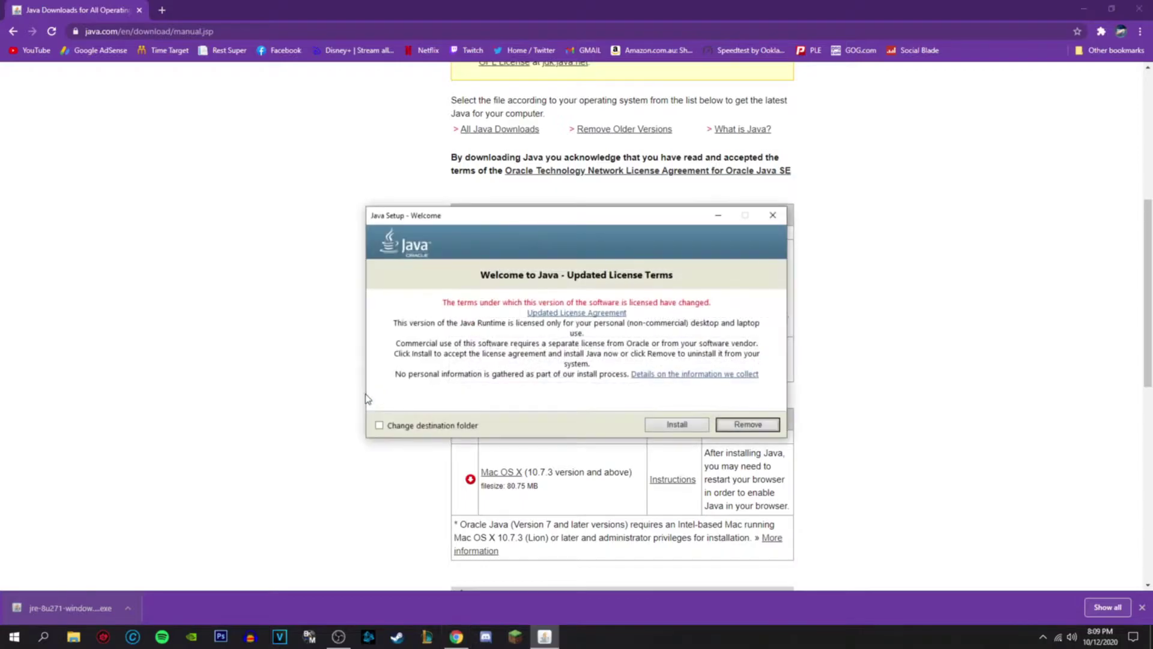
- Close the Minecraft Launcher, then accept the license and install Java
left_click(516, 636)
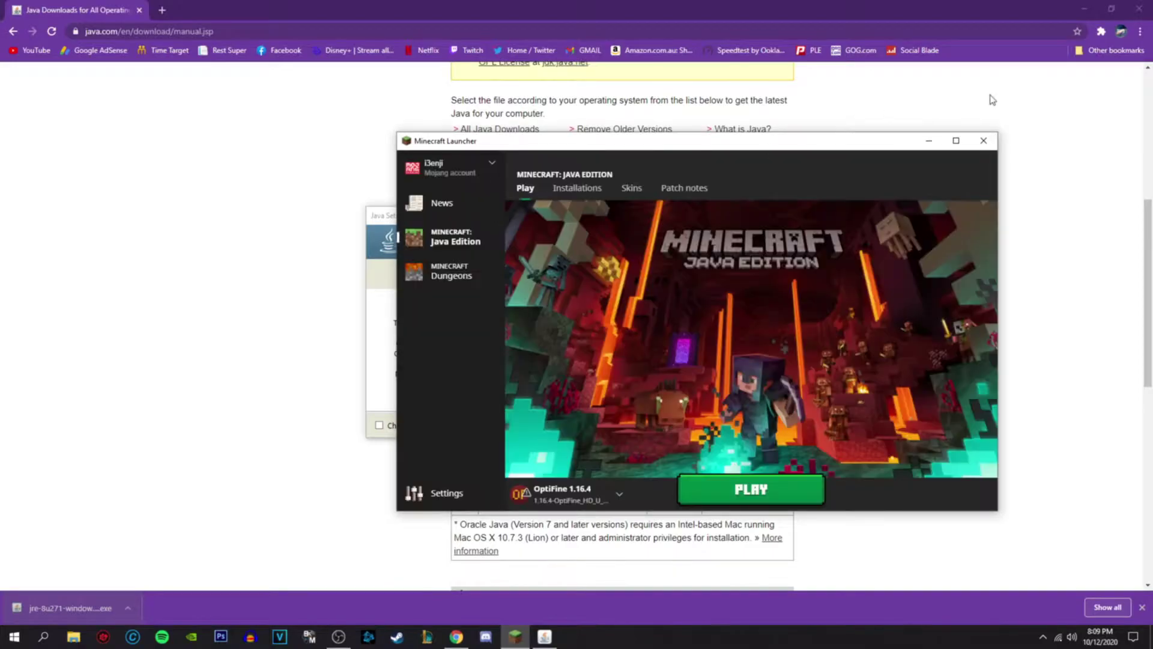
left_click(983, 141)
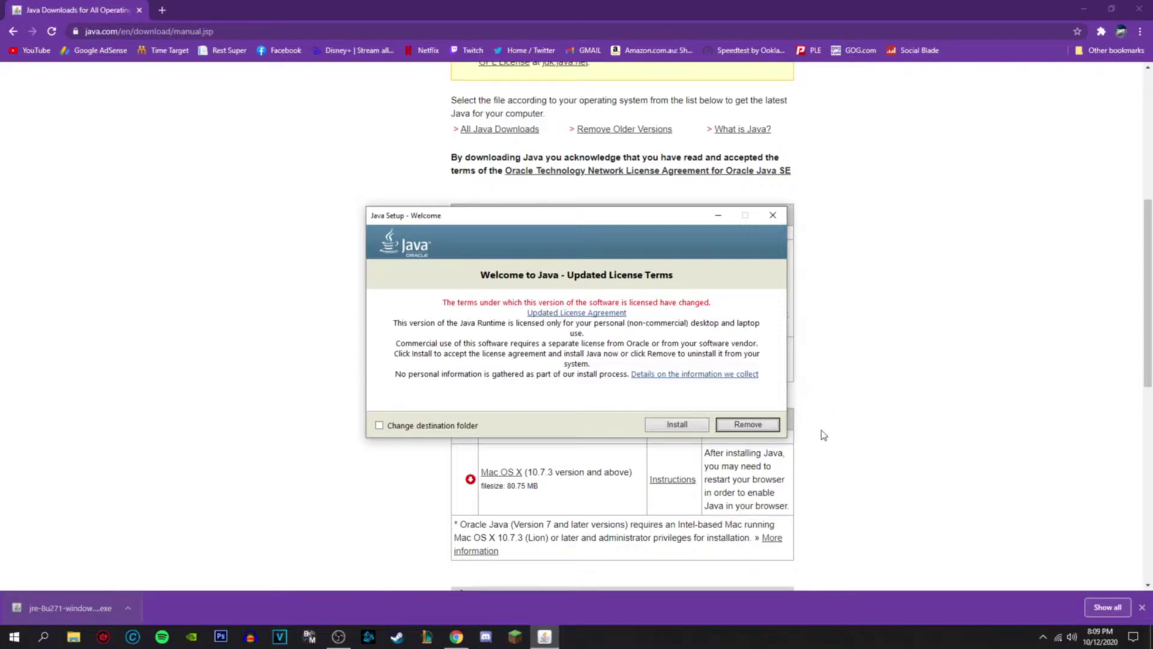
left_click(677, 425)
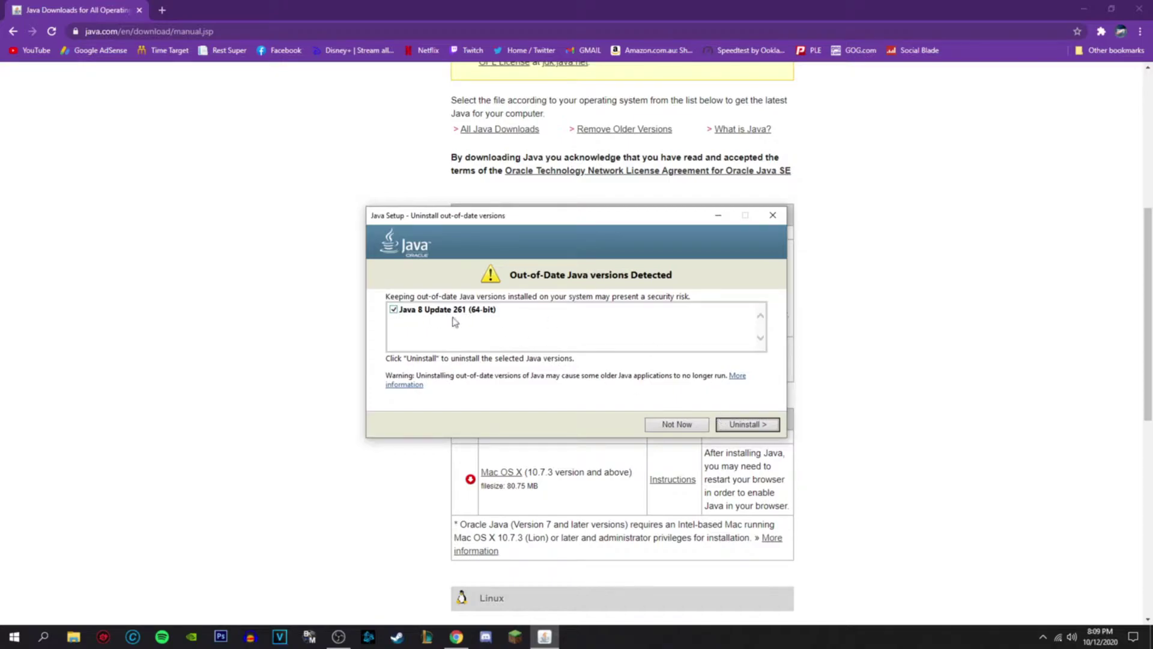
- Uninstall the out-of-date Java 8 Update 261, close setup, and open a new browser tab
left_click(727, 425)
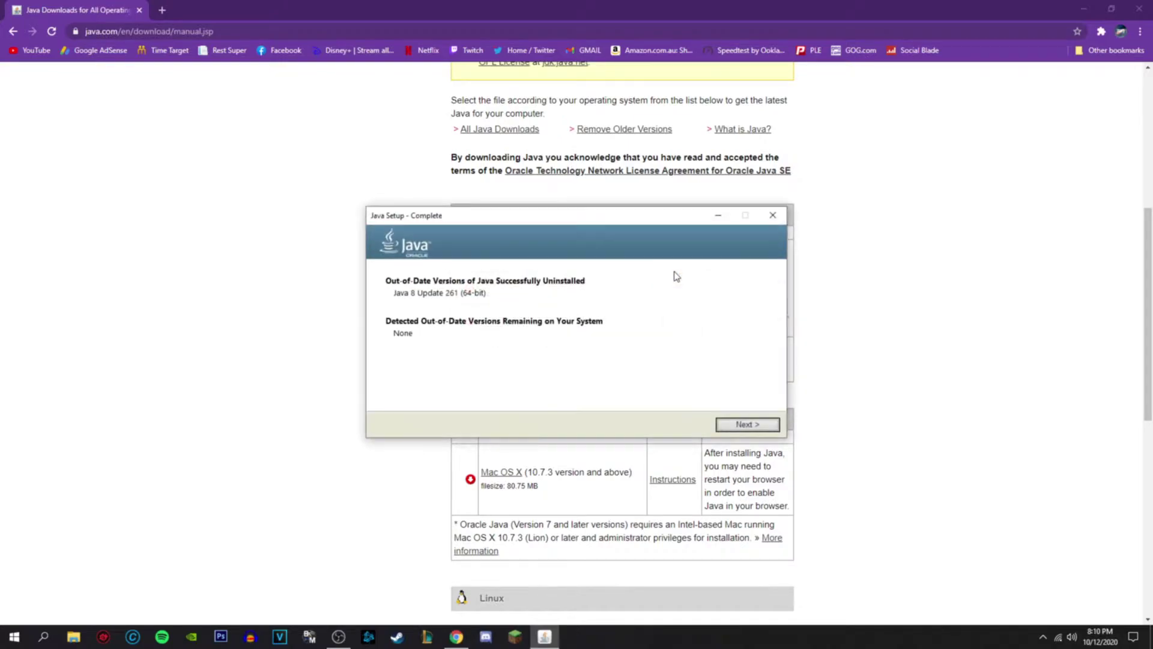
left_click(721, 427)
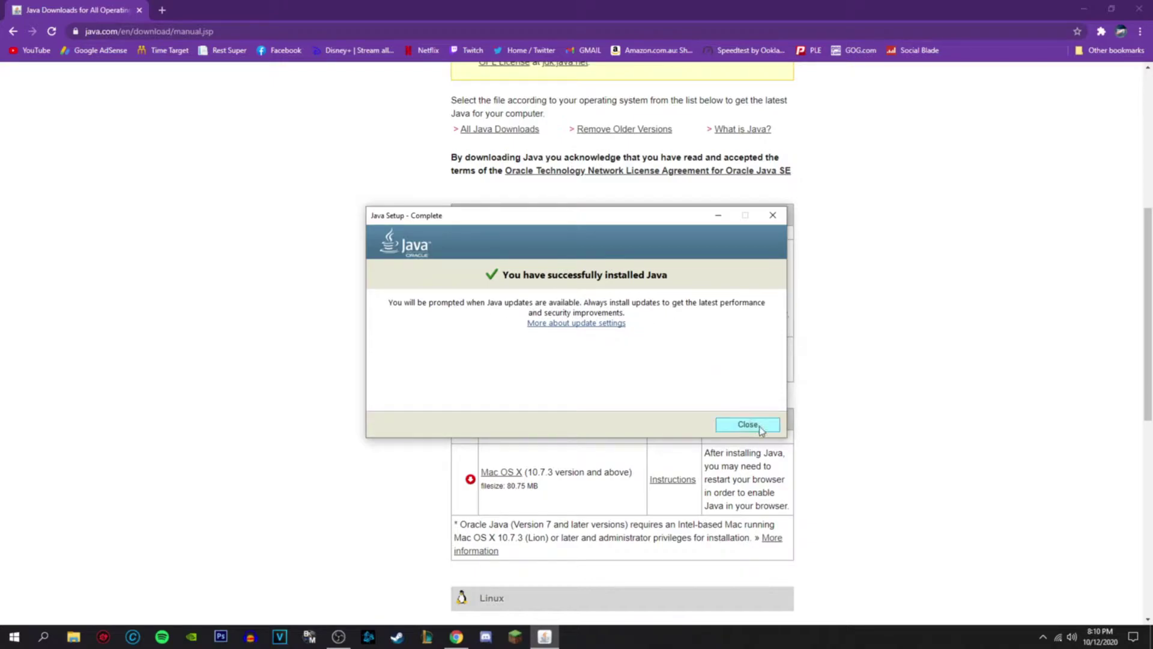
left_click(740, 423)
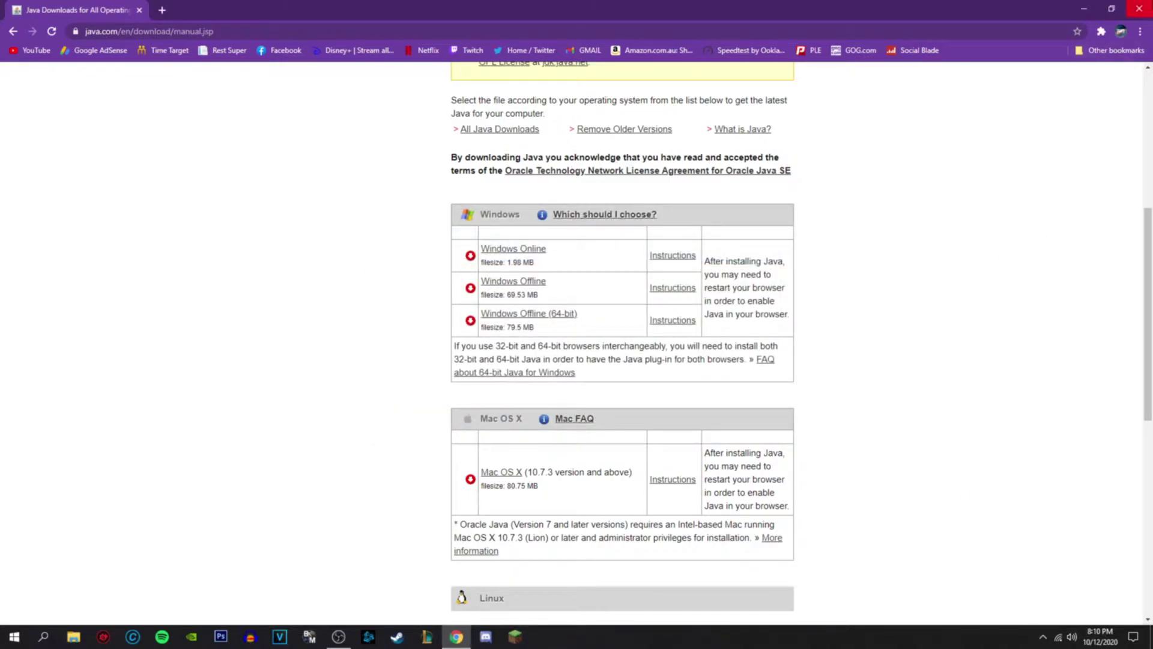
left_click(162, 11)
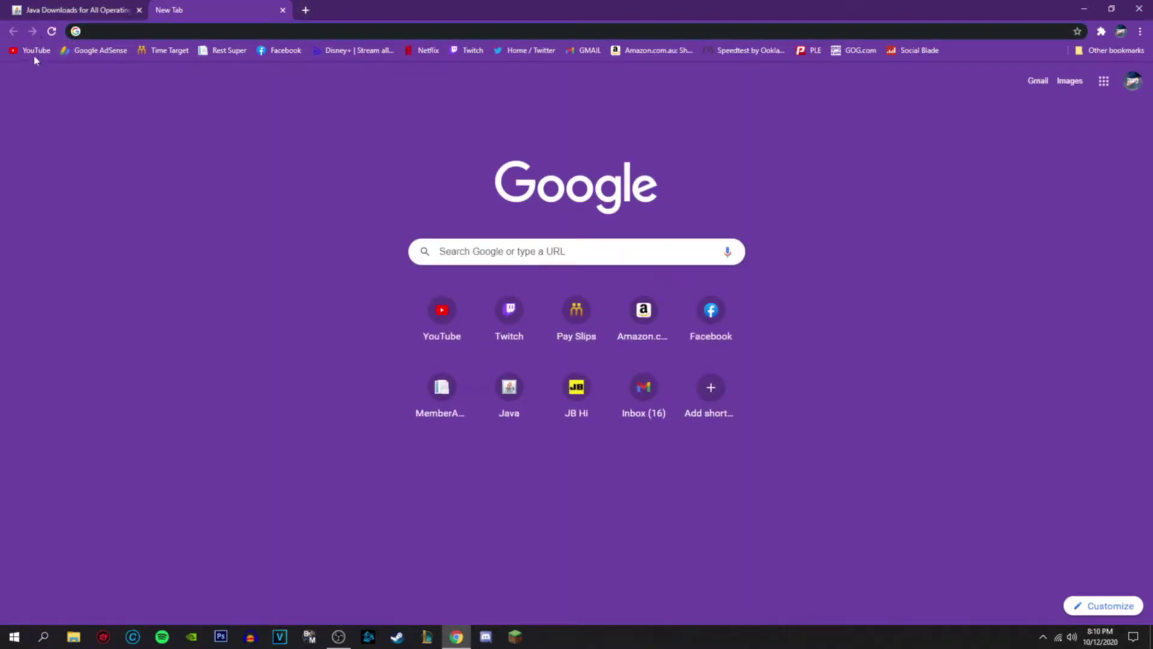
left_click(78, 10)
- Close the browser and bring the Server For video folder window into focus
left_click(1139, 9)
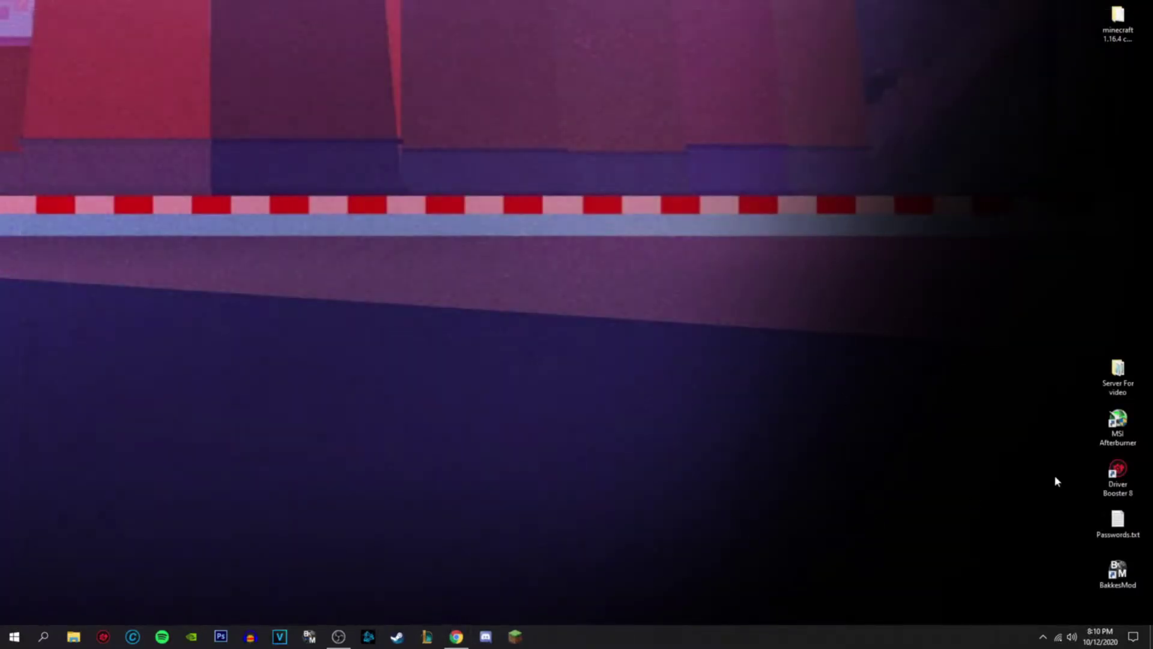
double_click(1117, 375)
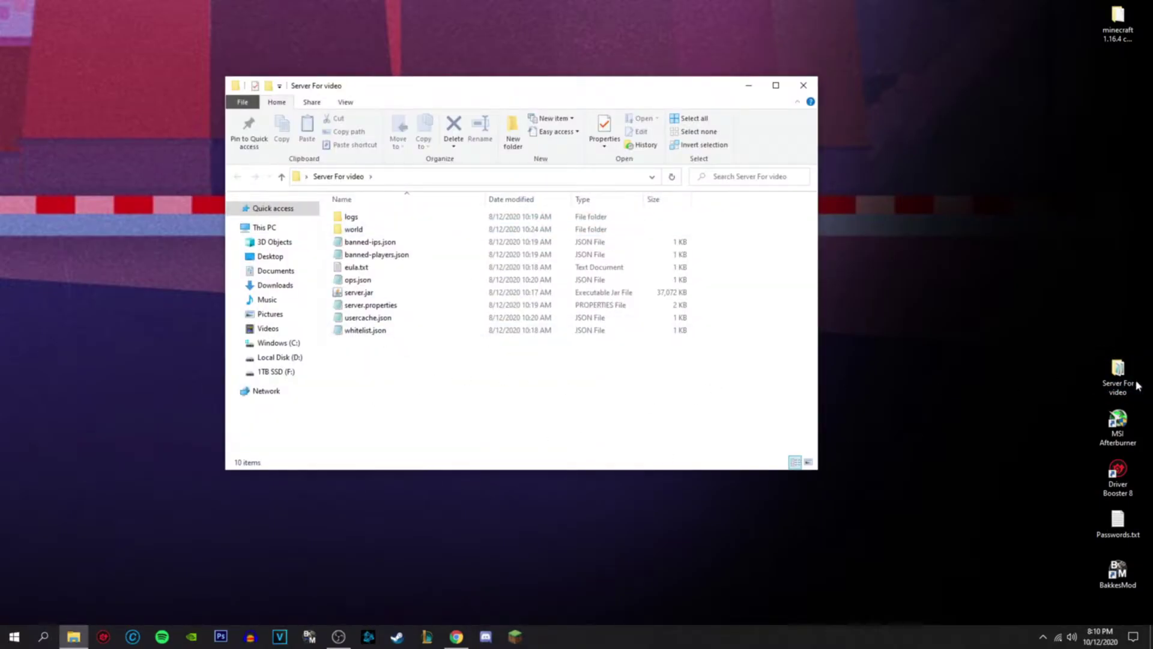
left_click(456, 637)
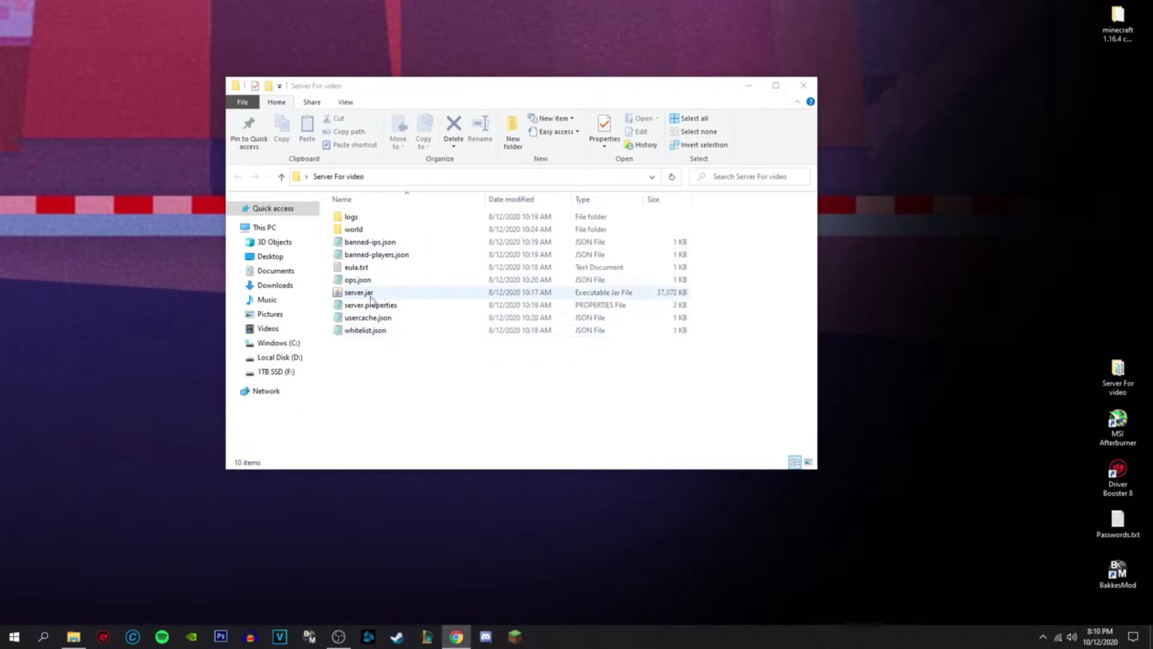
left_click(367, 368)
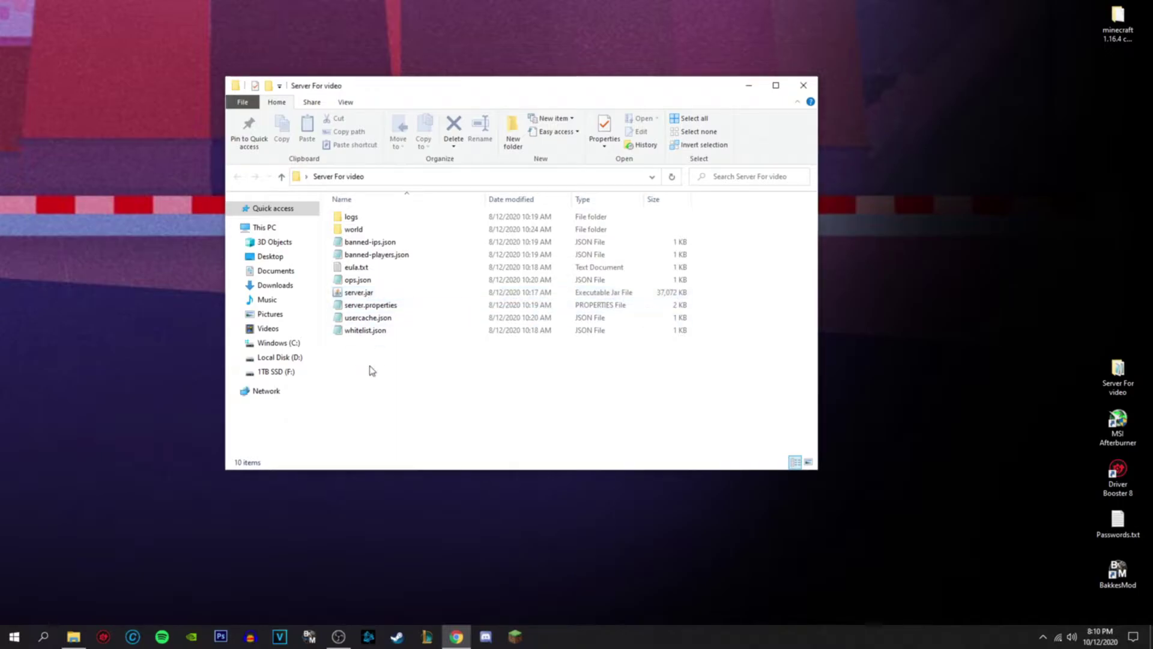
right_click(368, 368)
left_click(361, 373)
left_click_drag(416, 367, 373, 413)
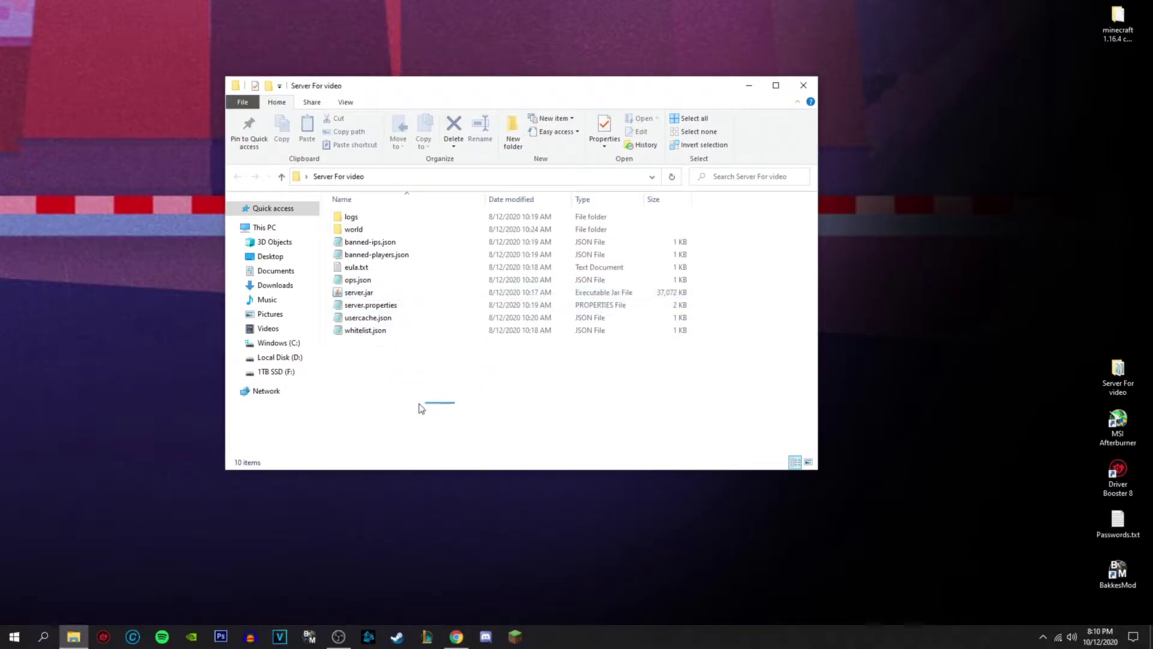
- Create a new text document named whateveryouwant.txt and open it in Notepad
right_click(391, 385)
mouse_move(425, 532)
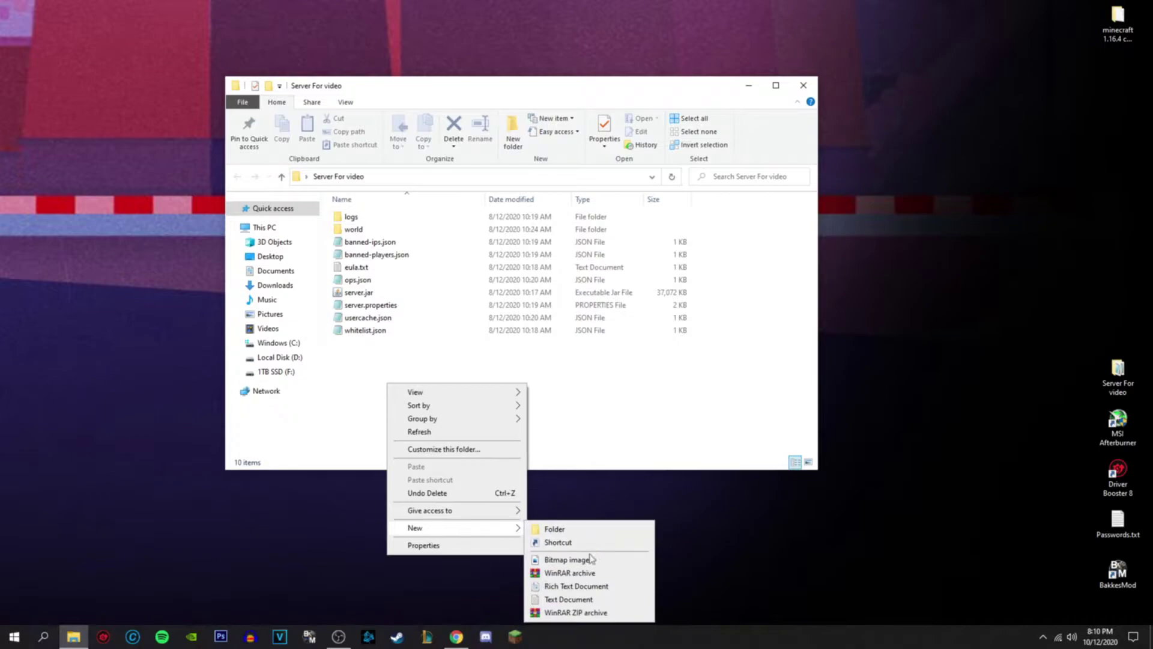
left_click(575, 599)
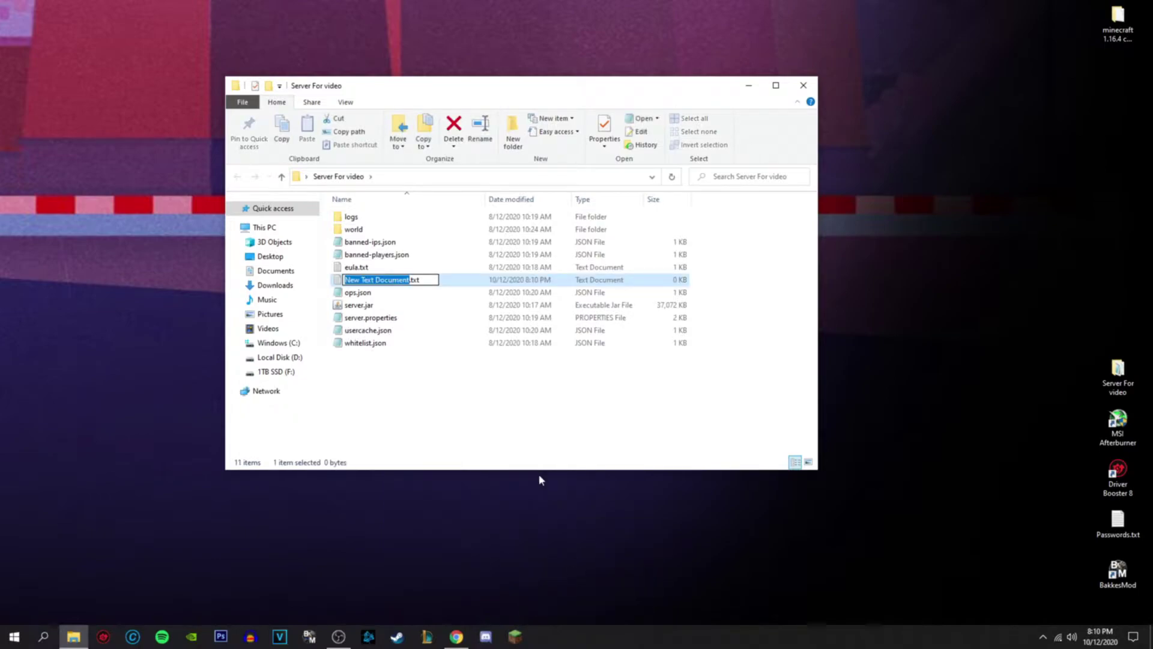
type("s")
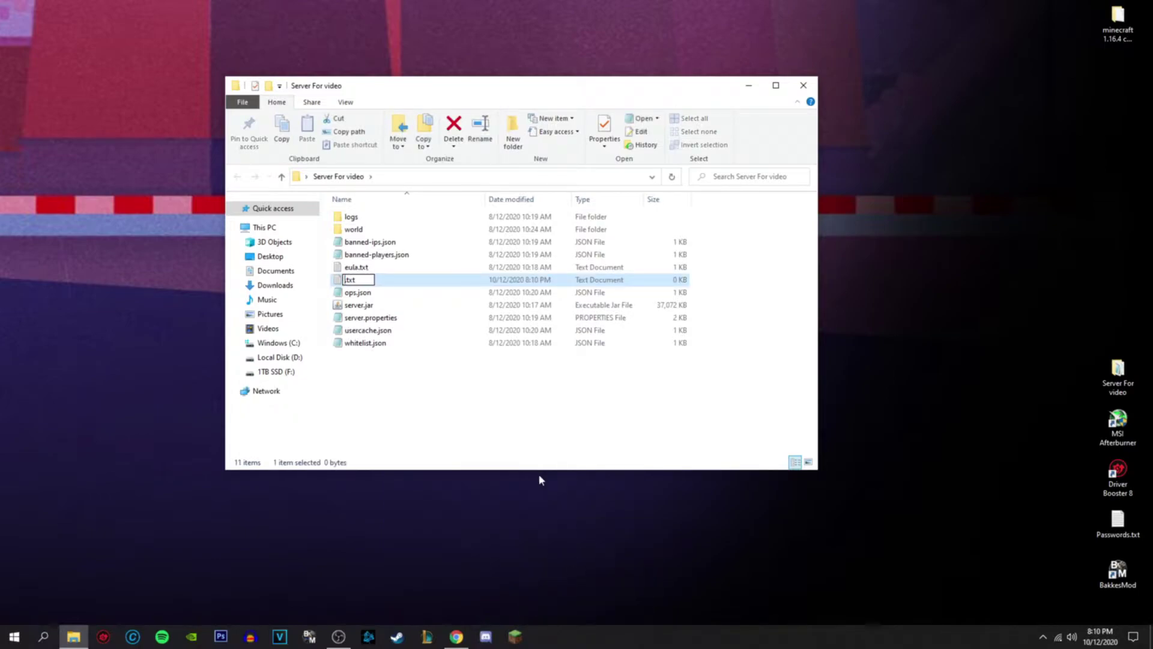
type("t")
key("BackSpace")
type("whateveryouwant")
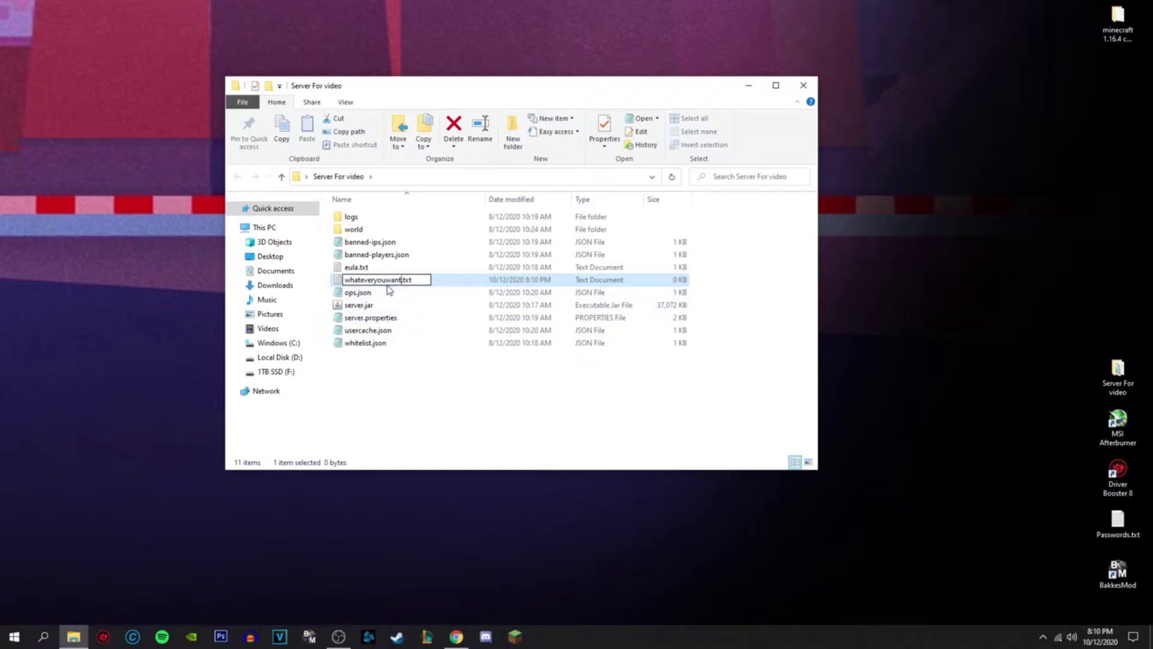
left_click(446, 412)
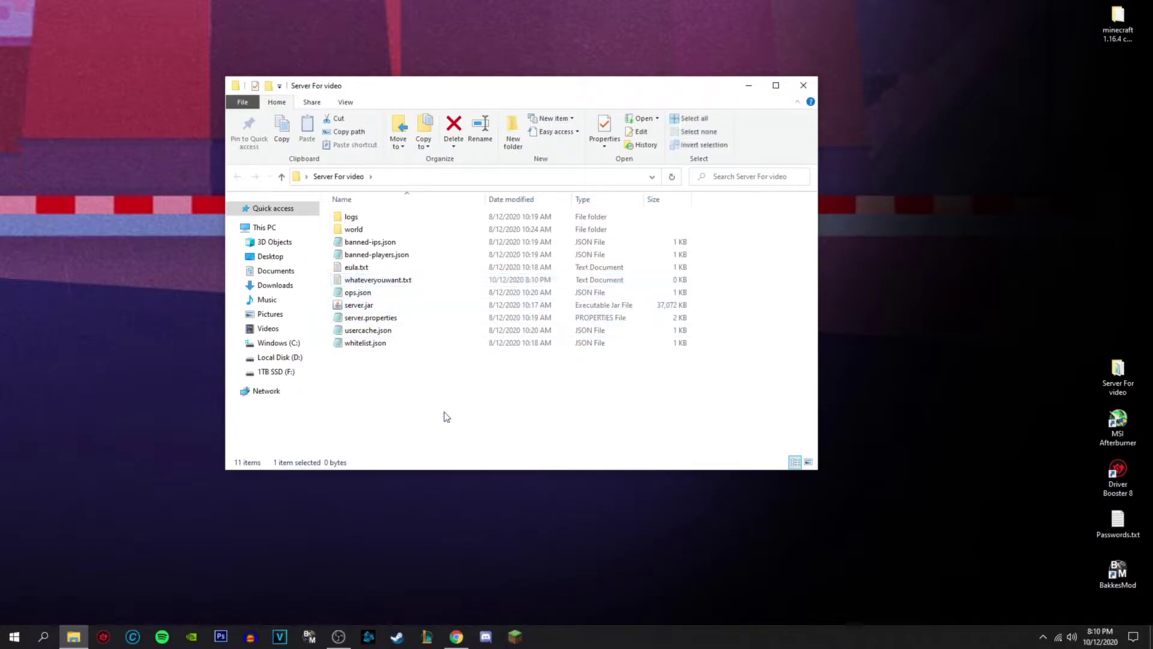
double_click(418, 281)
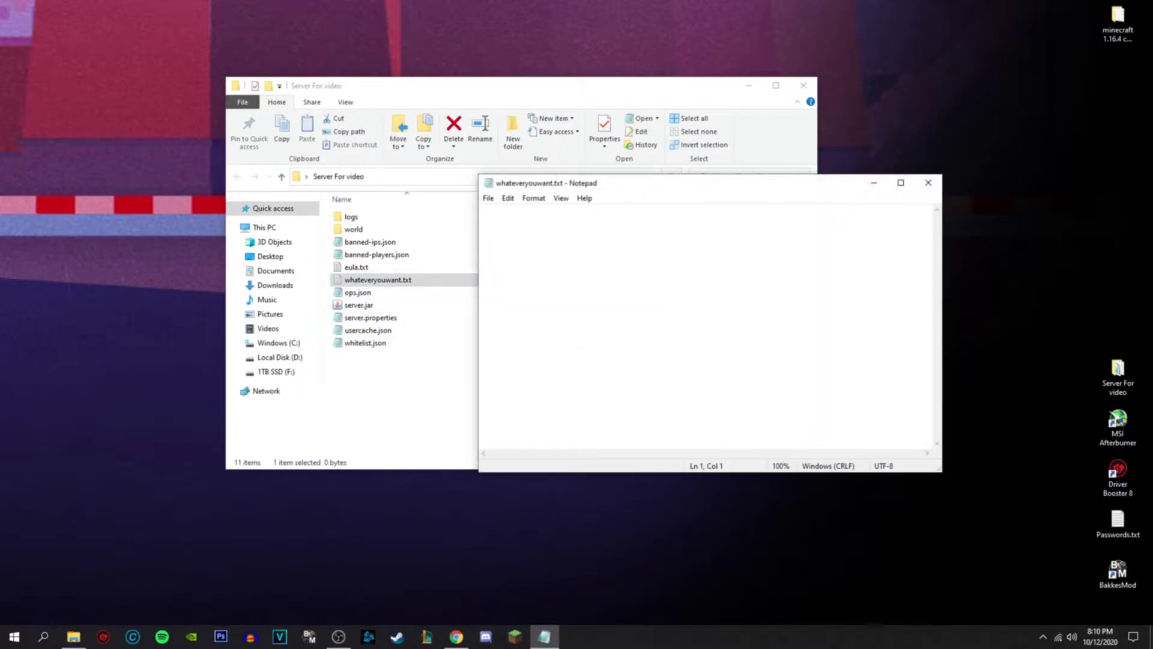
key("alt+Tab")
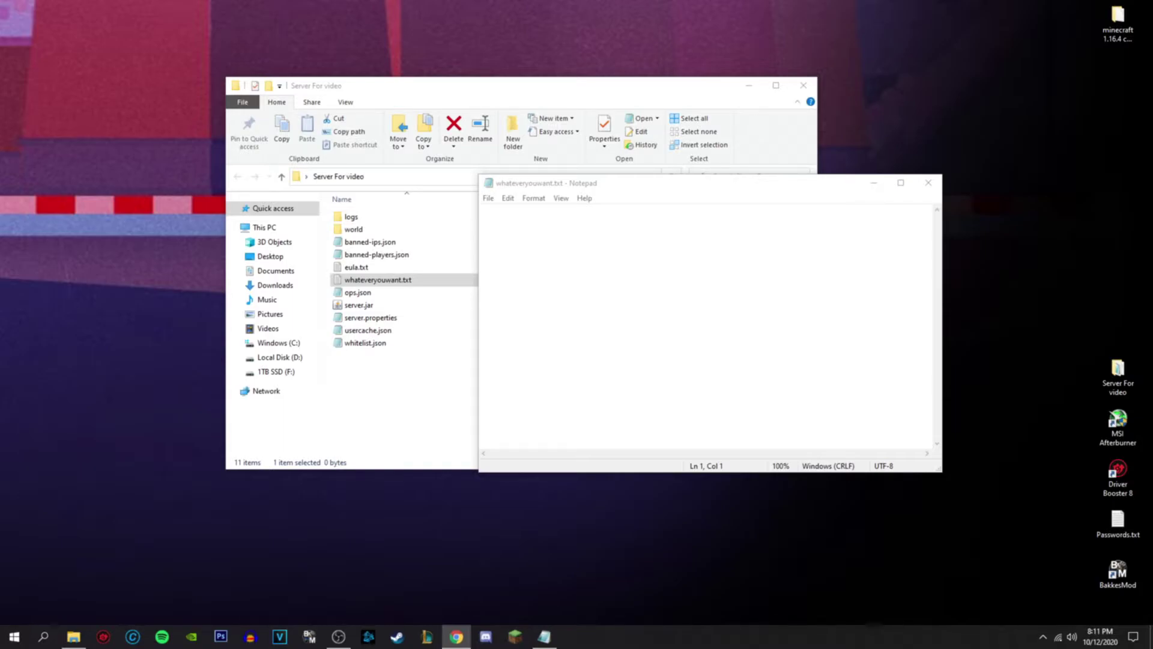
left_click(527, 240)
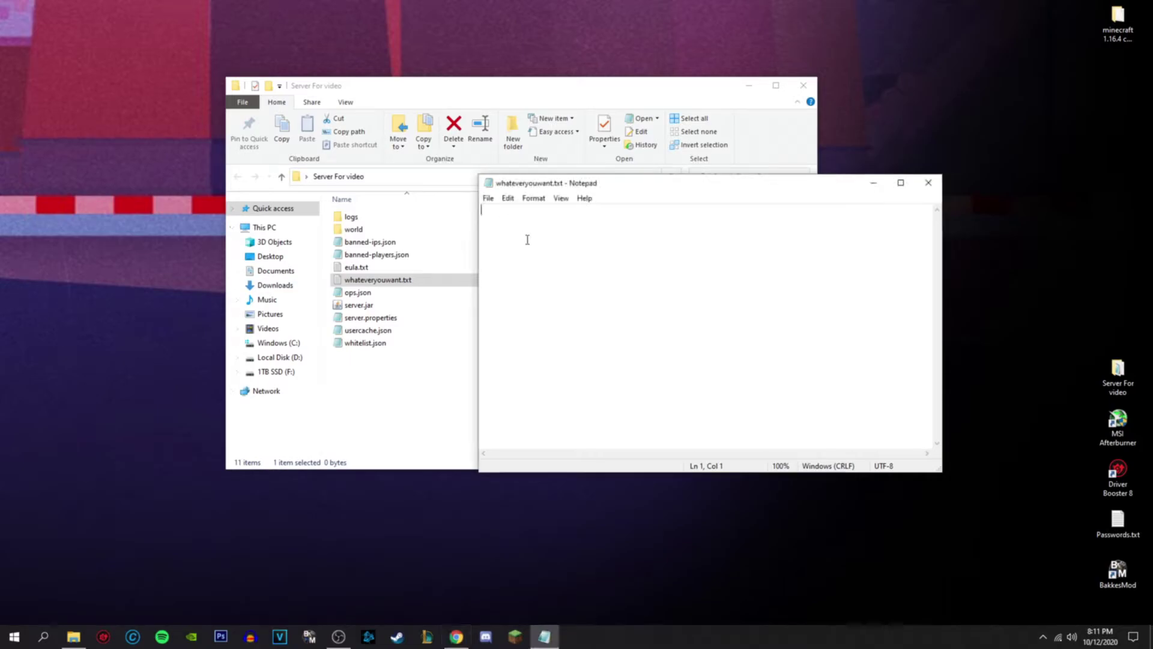
type("@echo off java -Xms1024M -Xmx4096M -jar server.jar nogui pause")
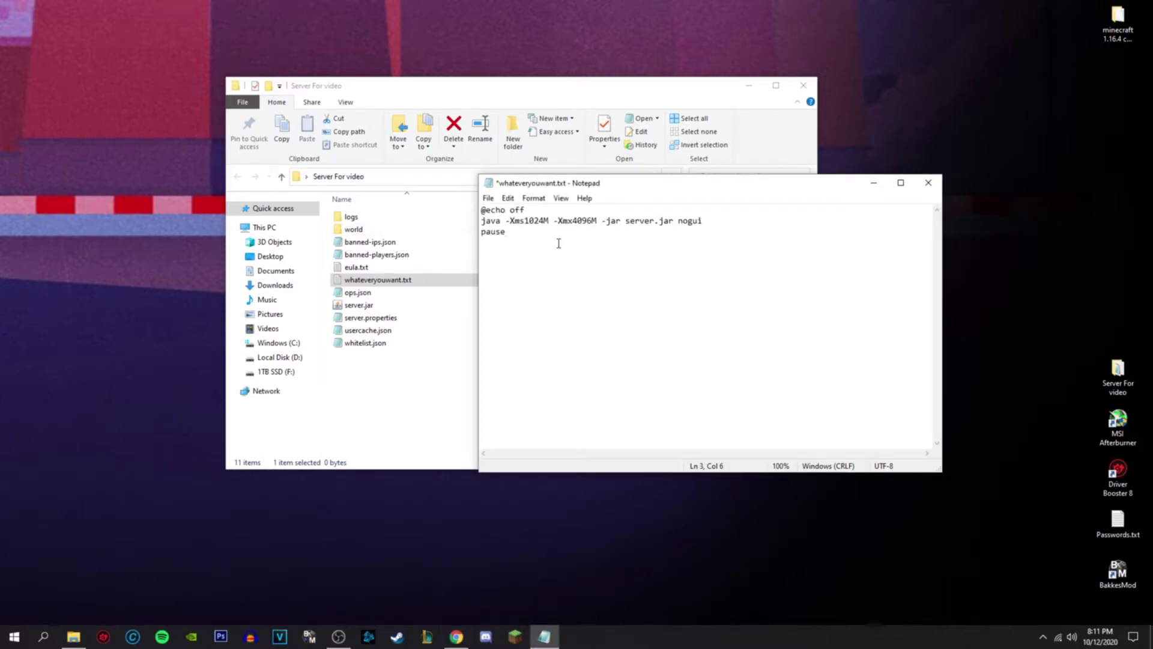
left_click_drag(524, 210, 400, 192)
key("BackSpace")
key("Delete")
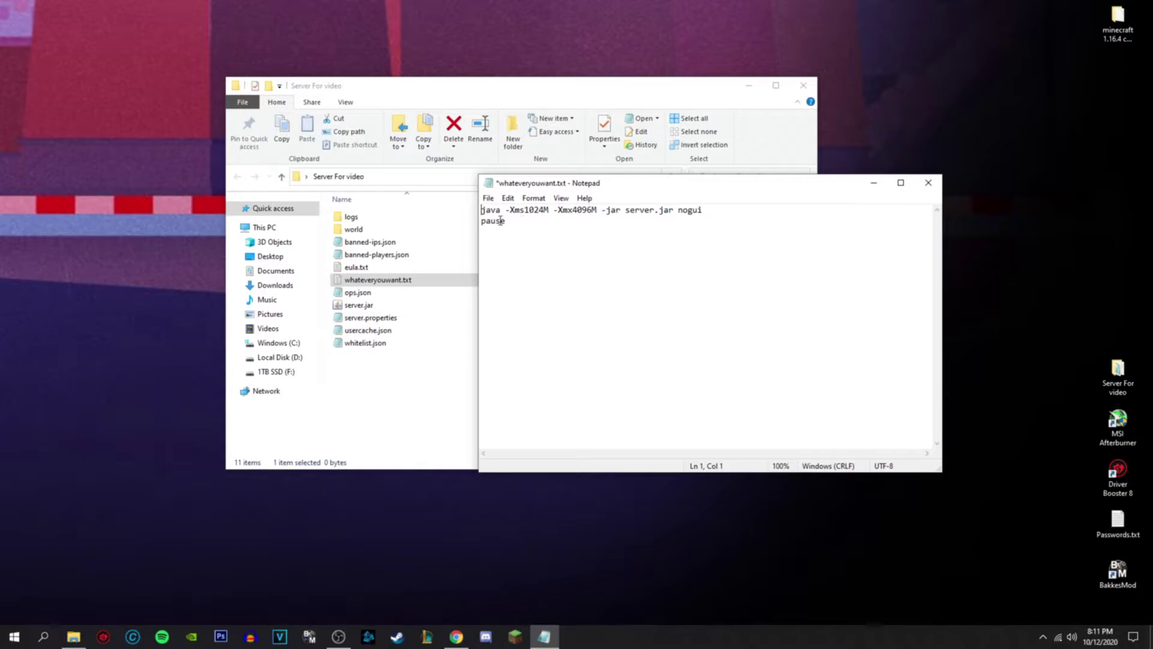
- Rename the jar in the java command to minecraft_server.jar
left_click_drag(808, 210, 481, 210)
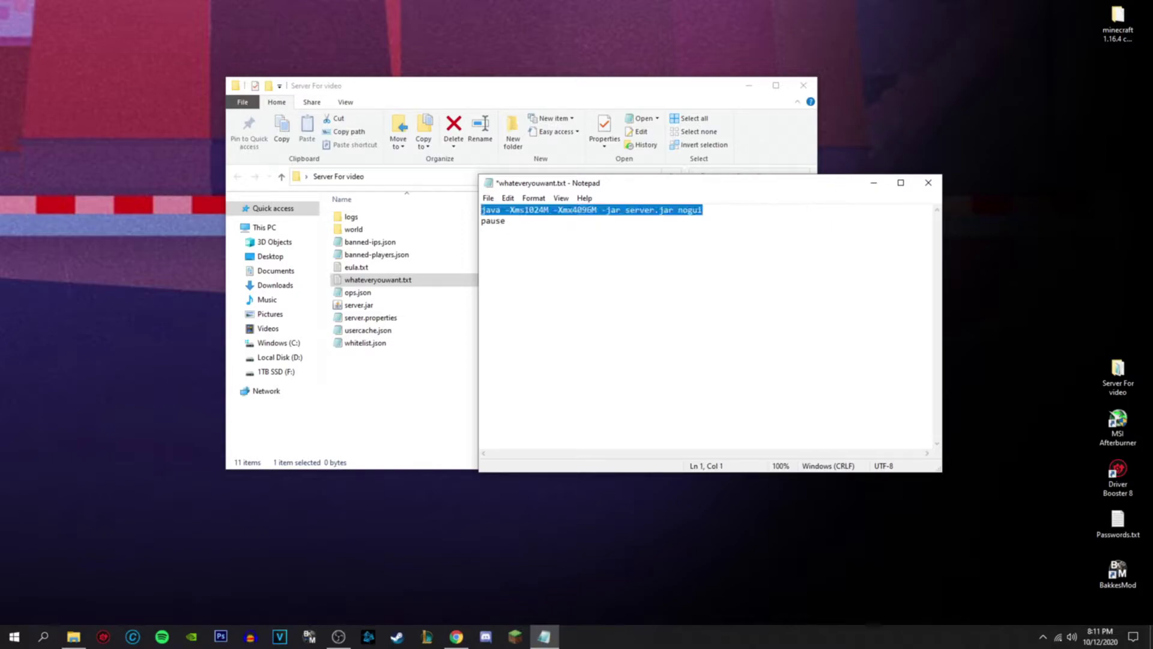
left_click(535, 254)
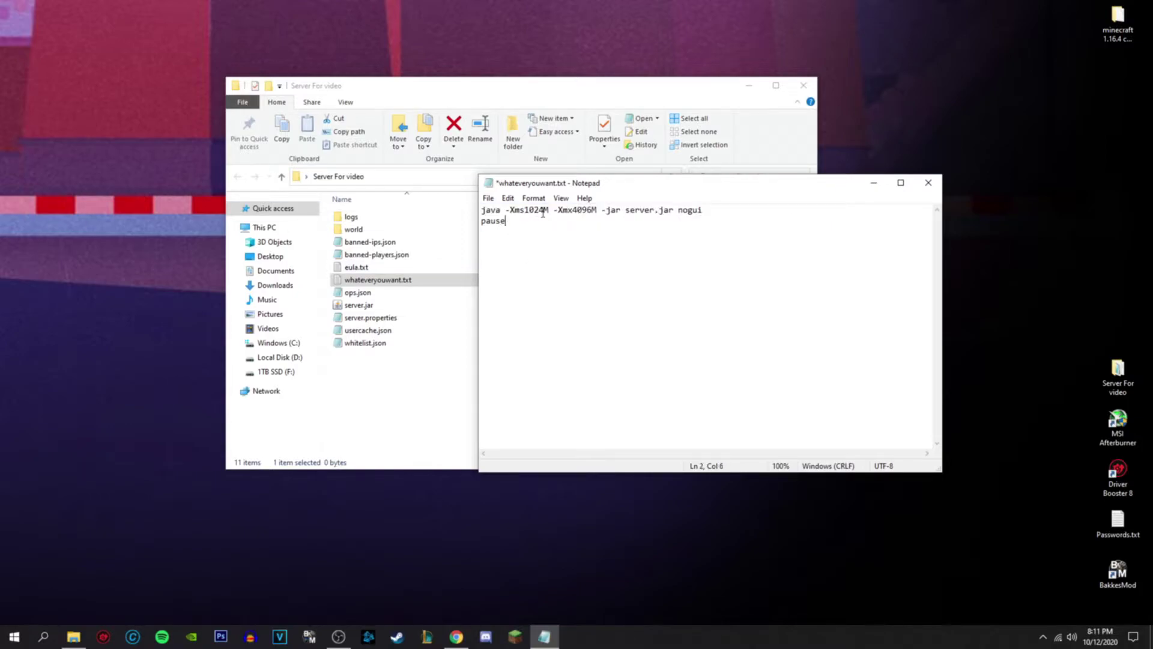
left_click_drag(545, 210, 528, 209)
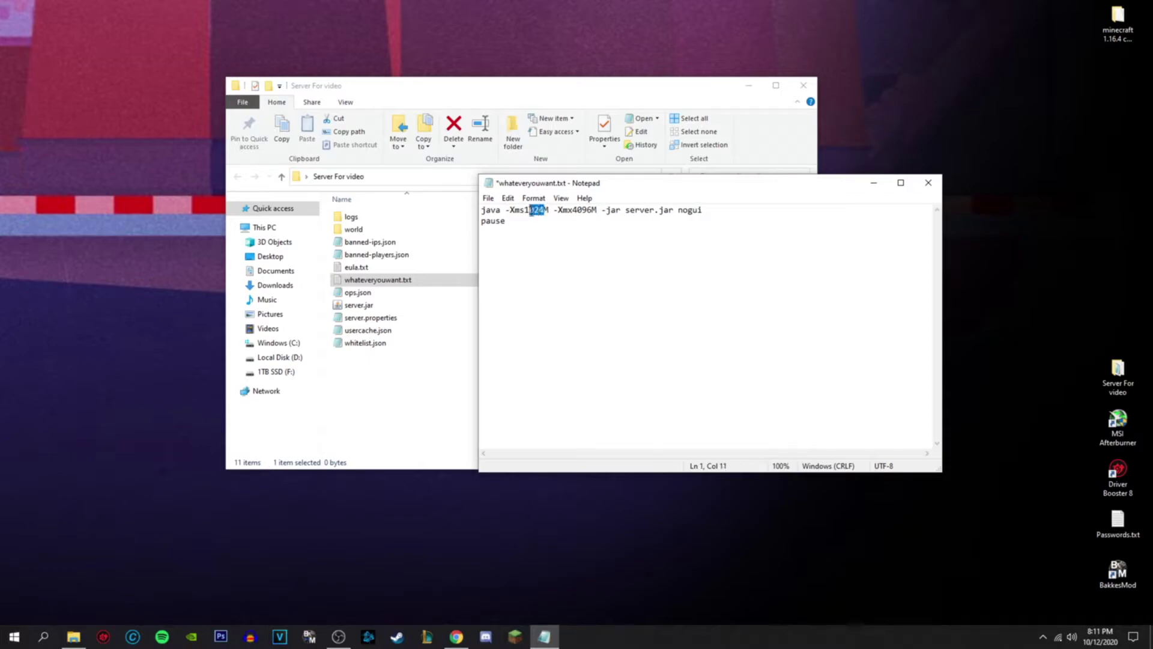
left_click(592, 210)
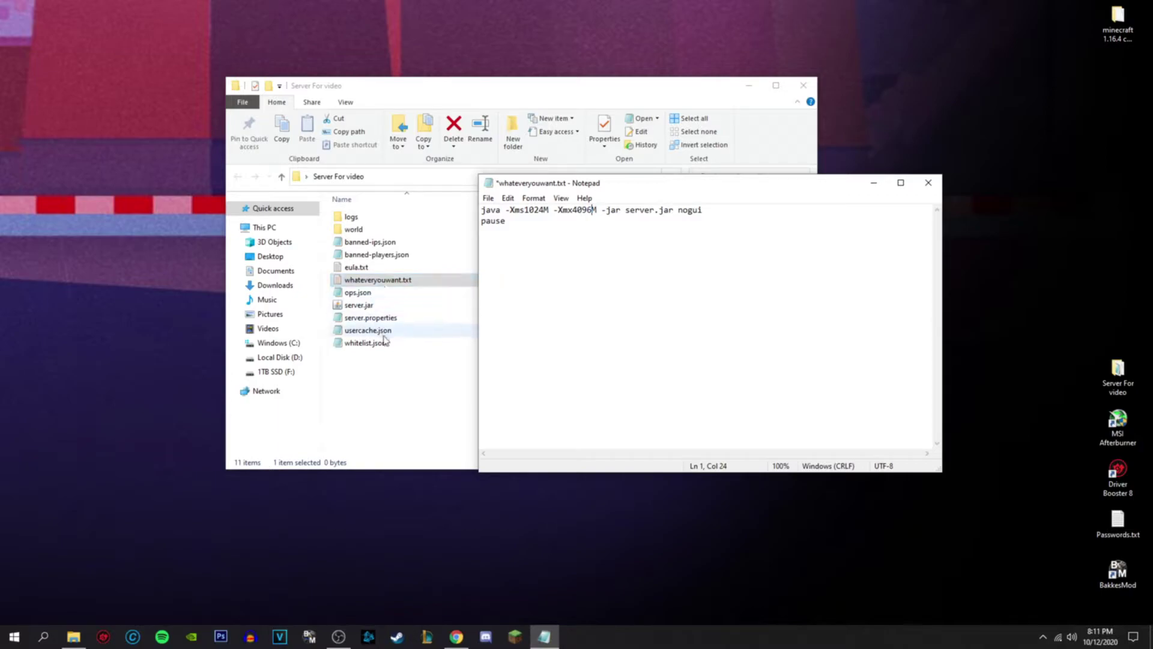
left_click_drag(656, 211, 619, 211)
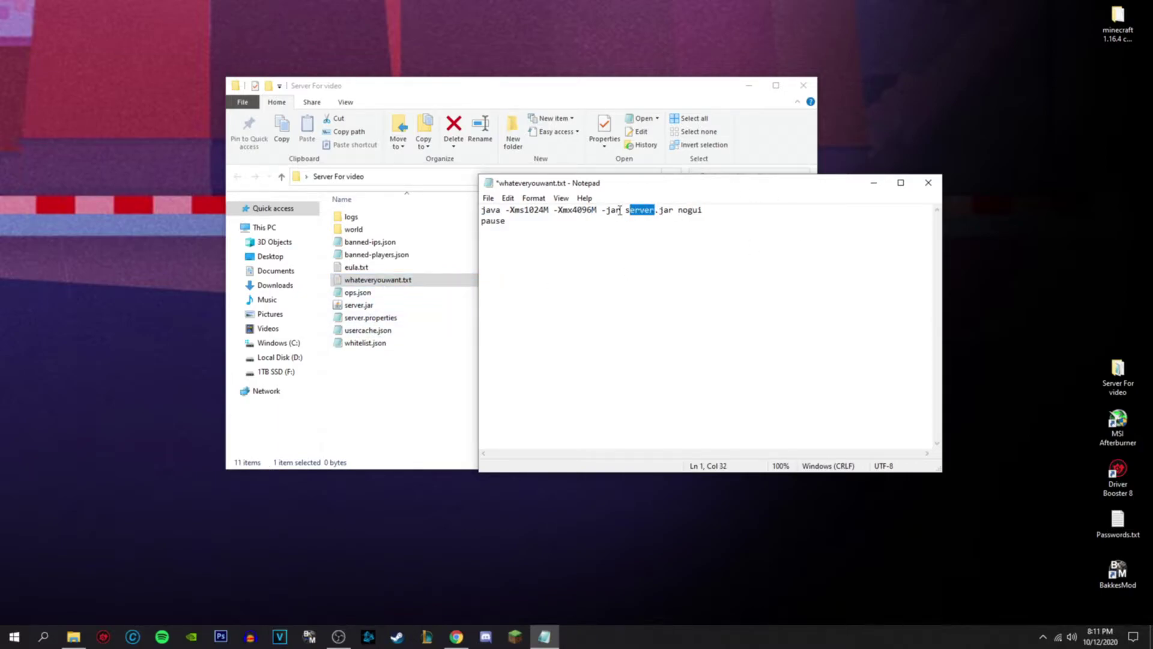
left_click(712, 217)
left_click_drag(629, 209, 666, 211)
left_click(649, 211)
key("BackSpace")
key("BackSpace")
key("BackSpace")
key("BackSpace")
key("BackSpace")
key("BackSpace")
type("minecraft_serv")
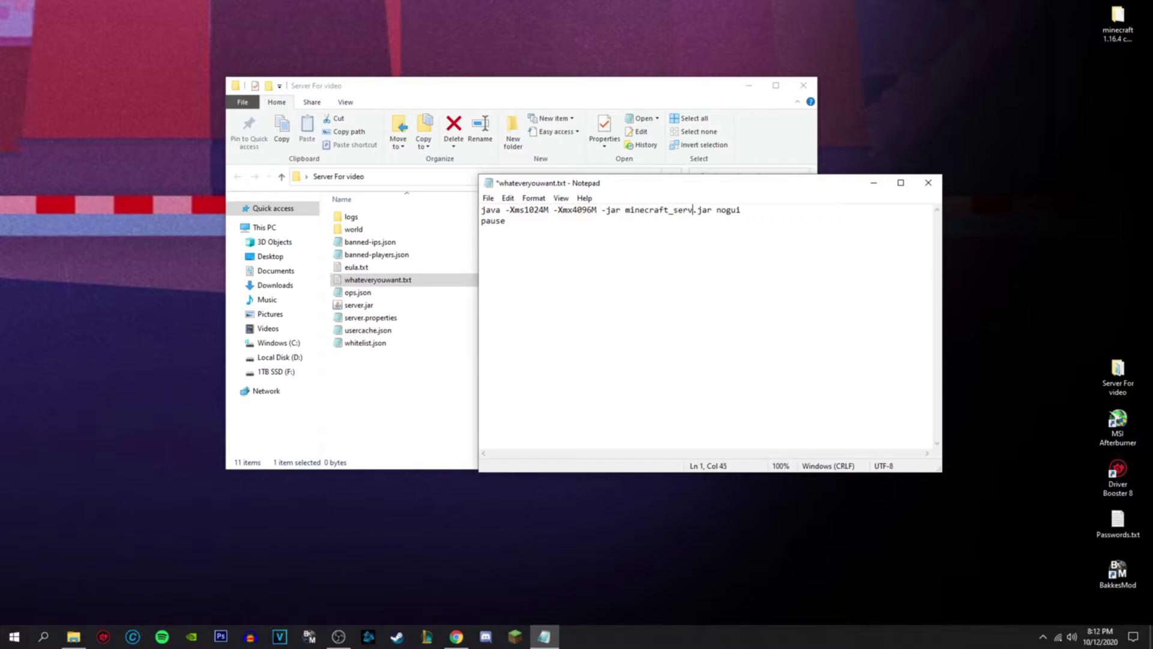
type("er")
mouse_move(626, 210)
left_mouse_down()
mouse_move(862, 213)
mouse_move(609, 212)
mouse_move(781, 212)
mouse_move(625, 211)
left_mouse_up()
- Revert the jar name in the command back to server.jar
left_click(821, 386)
key("ctrl+a")
left_click(517, 377)
key("ctrl+a")
left_click(742, 264)
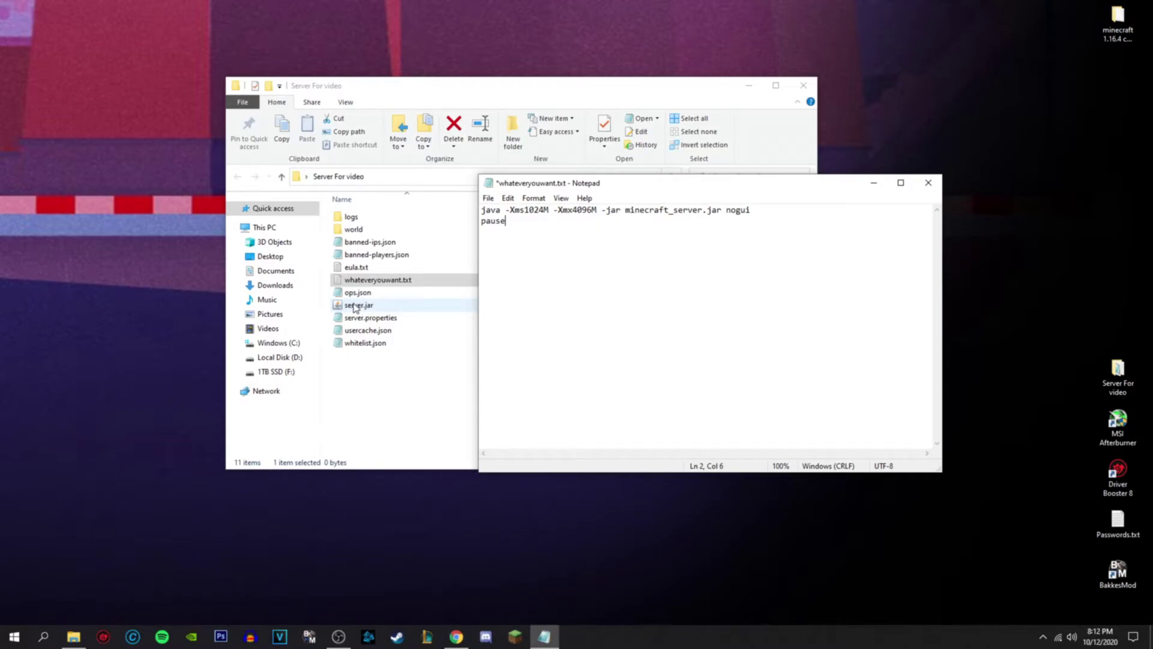
left_click_drag(601, 210, 701, 221)
left_click(673, 211)
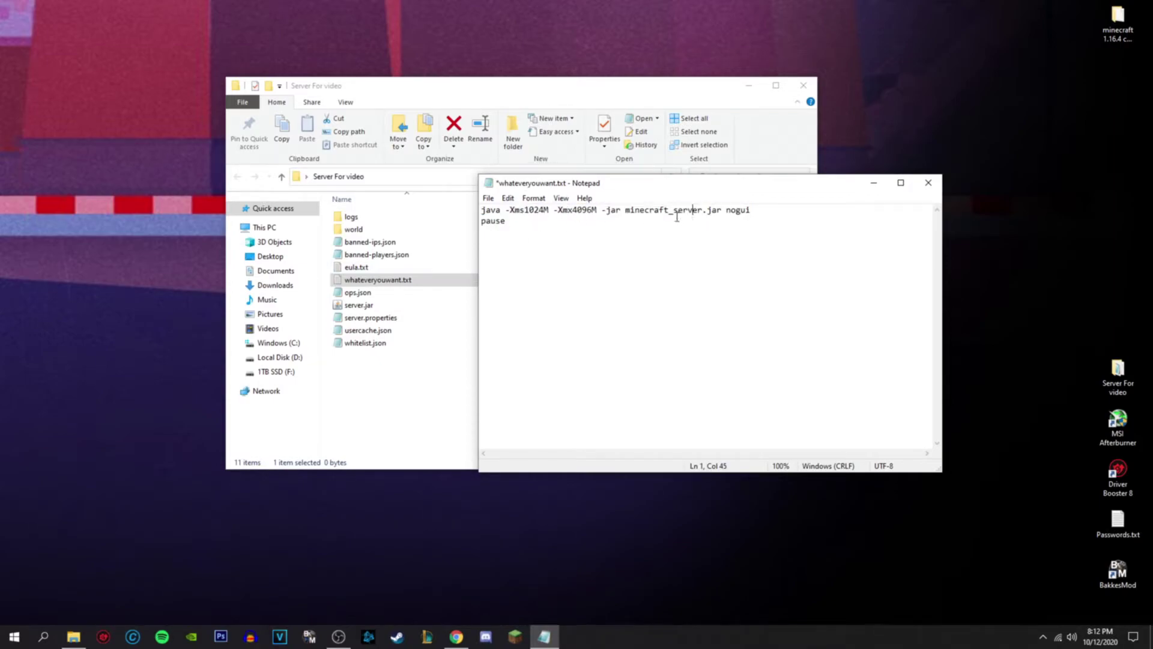
left_click_drag(625, 210, 702, 210)
left_click(697, 210)
left_click(673, 210)
key("BackSpace")
key("BackSpace")
key("BackSpace")
key("BackSpace")
key("BackSpace")
key("BackSpace")
key("BackSpace")
key("BackSpace")
- Change the starting memory from -Xms1024M to -Xms2048M
key("BackSpace")
key("BackSpace")
left_click(544, 210)
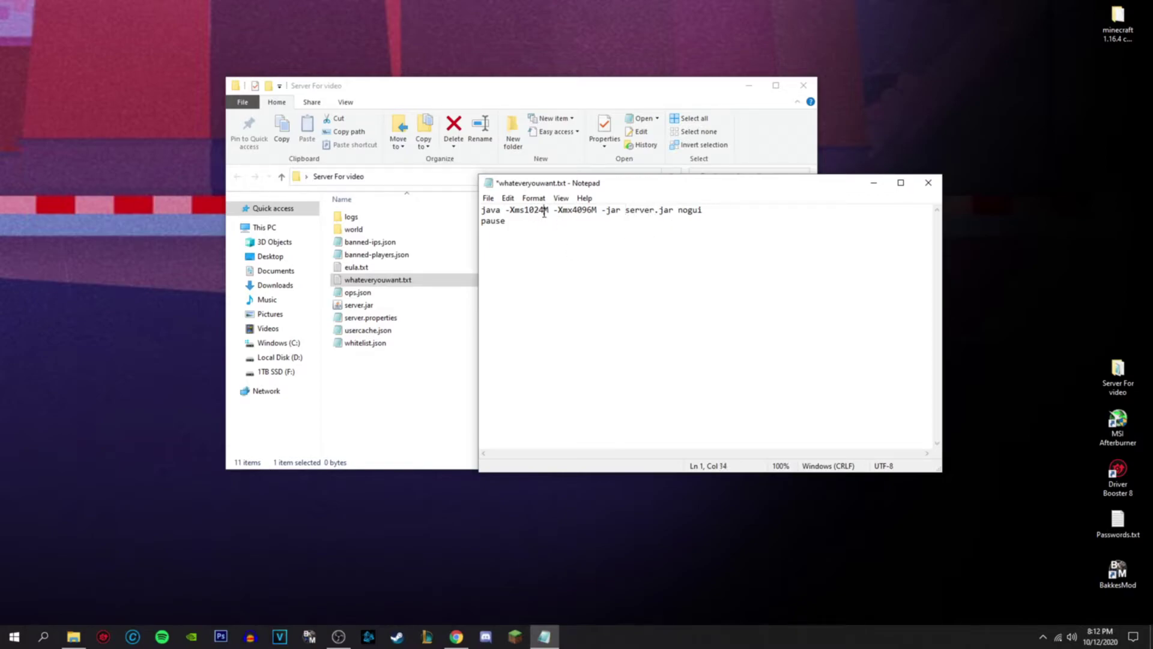
key("BackSpace")
key("BackSpace")
key("BackSpace")
key("BackSpace")
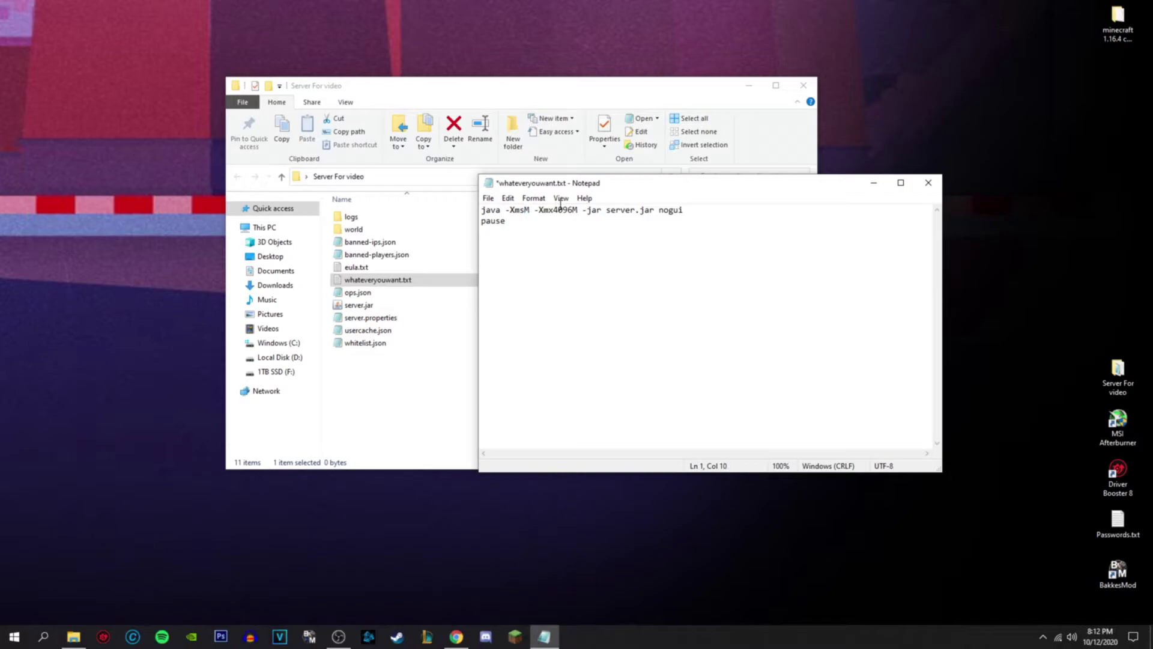
type("2048")
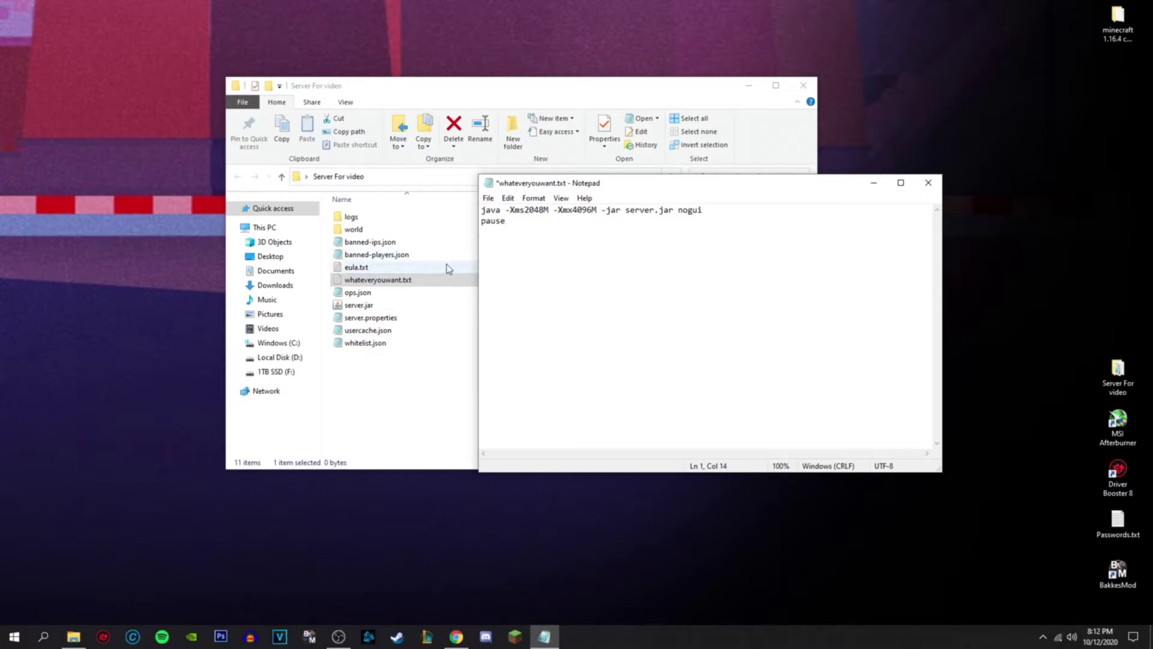
key("alt+Tab")
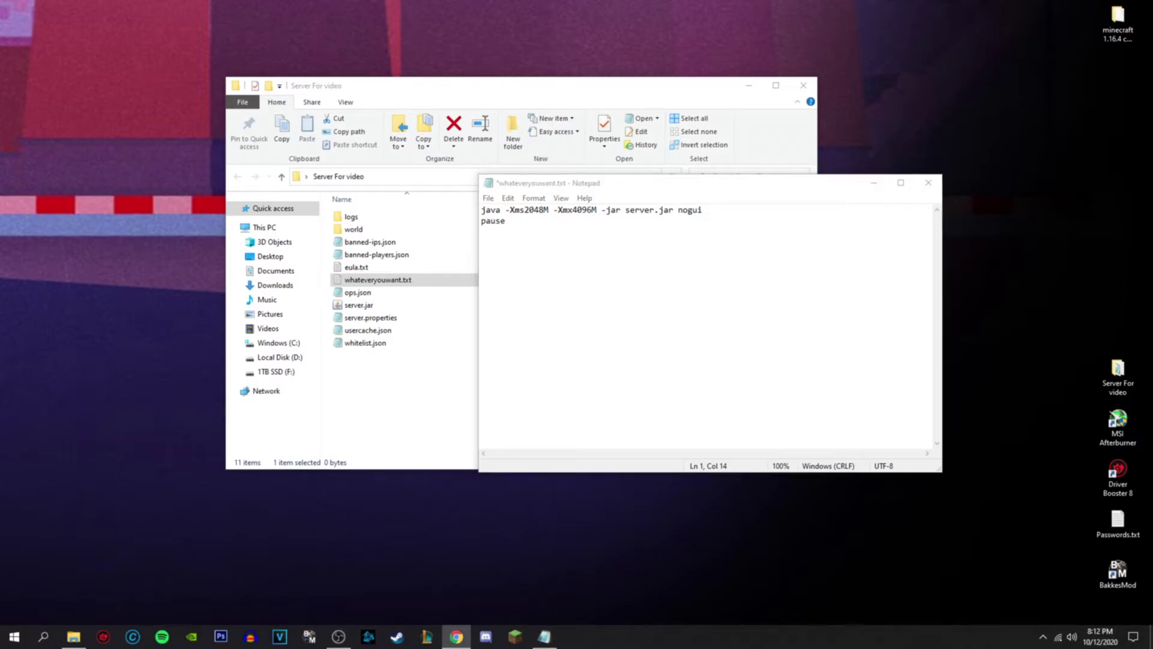
key("super+s")
- Launch Calculator and compute 1024 × 2 = 2,048
type("calc")
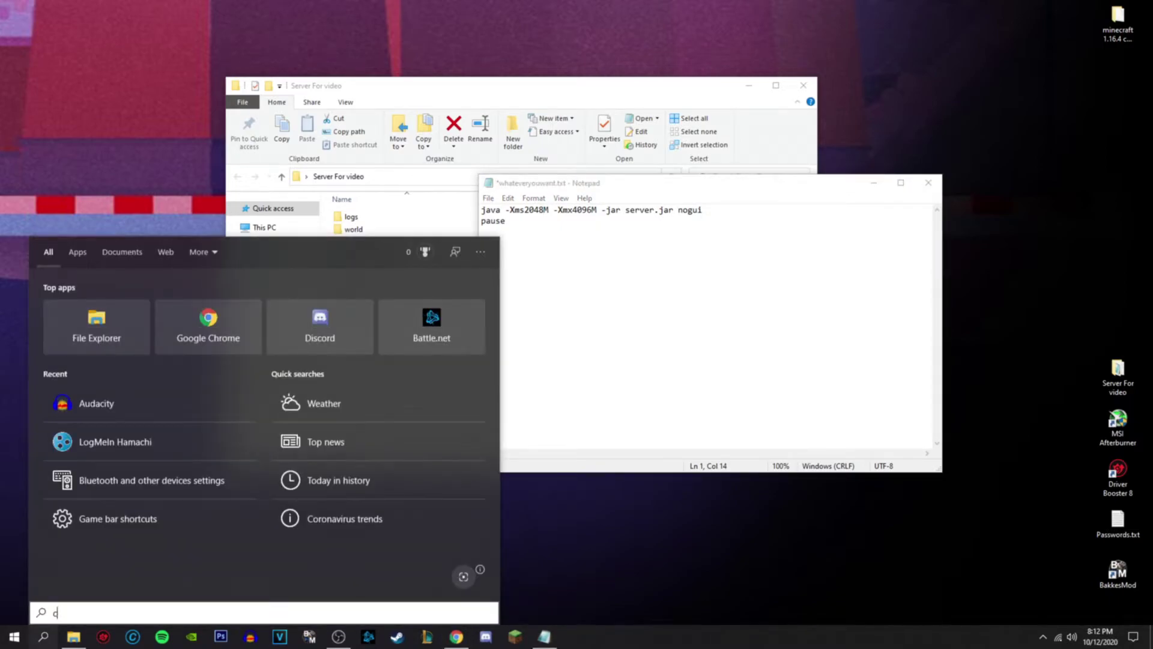
left_click(142, 314)
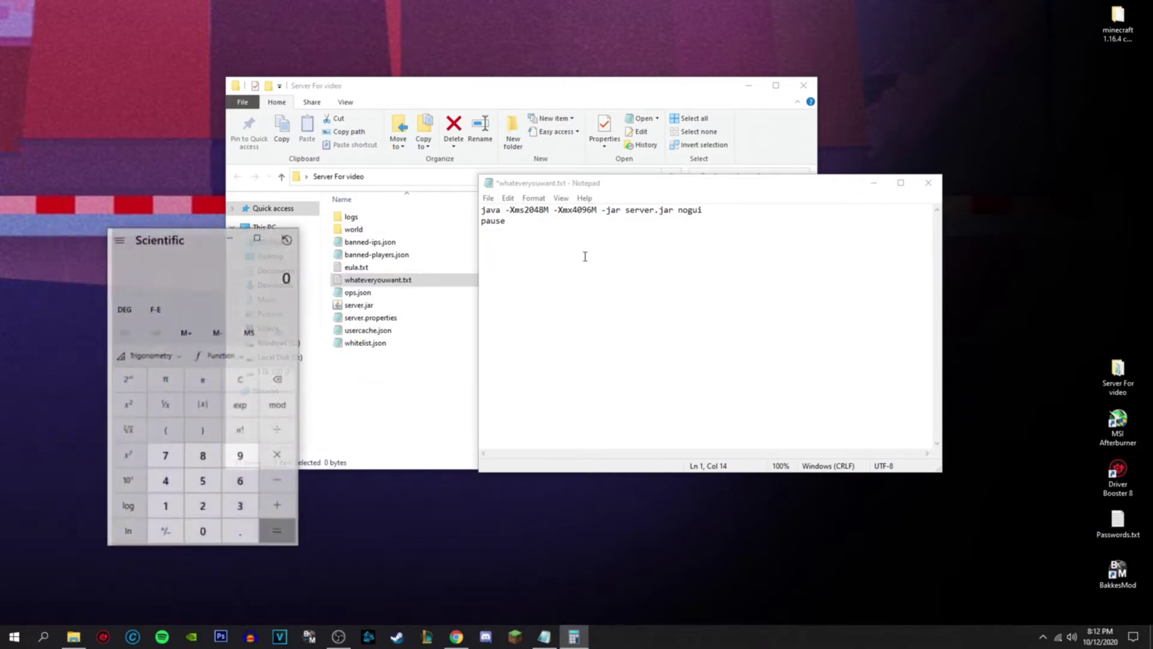
left_click_drag(184, 239, 668, 135)
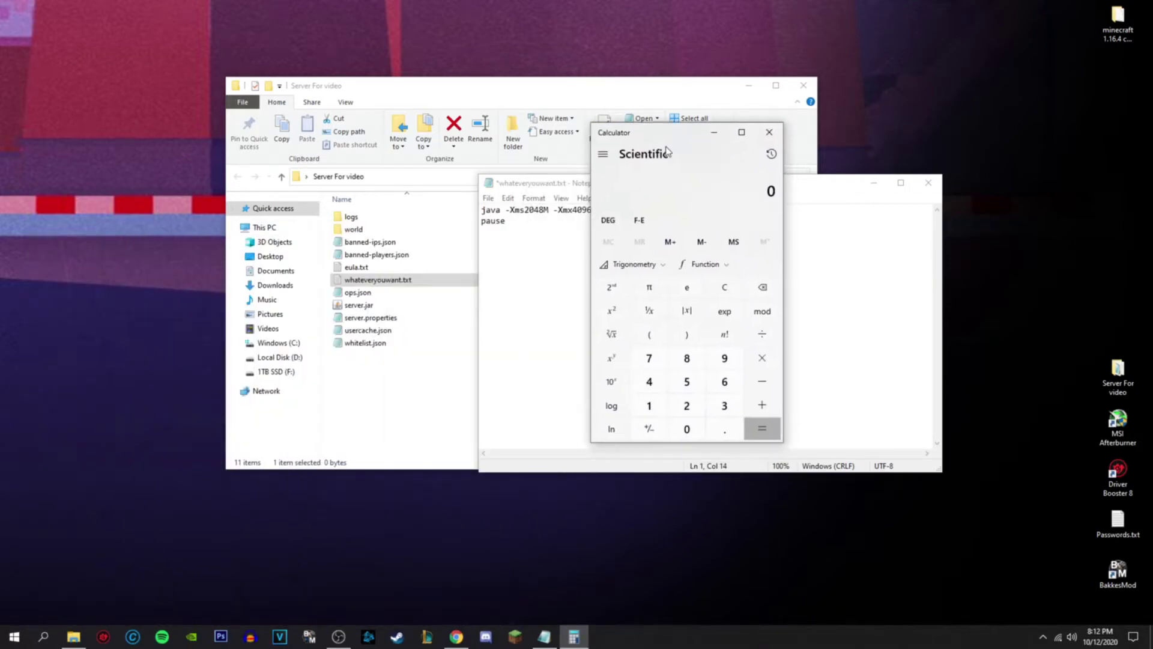
left_click(649, 405)
left_click(686, 429)
left_click(687, 406)
left_click(648, 381)
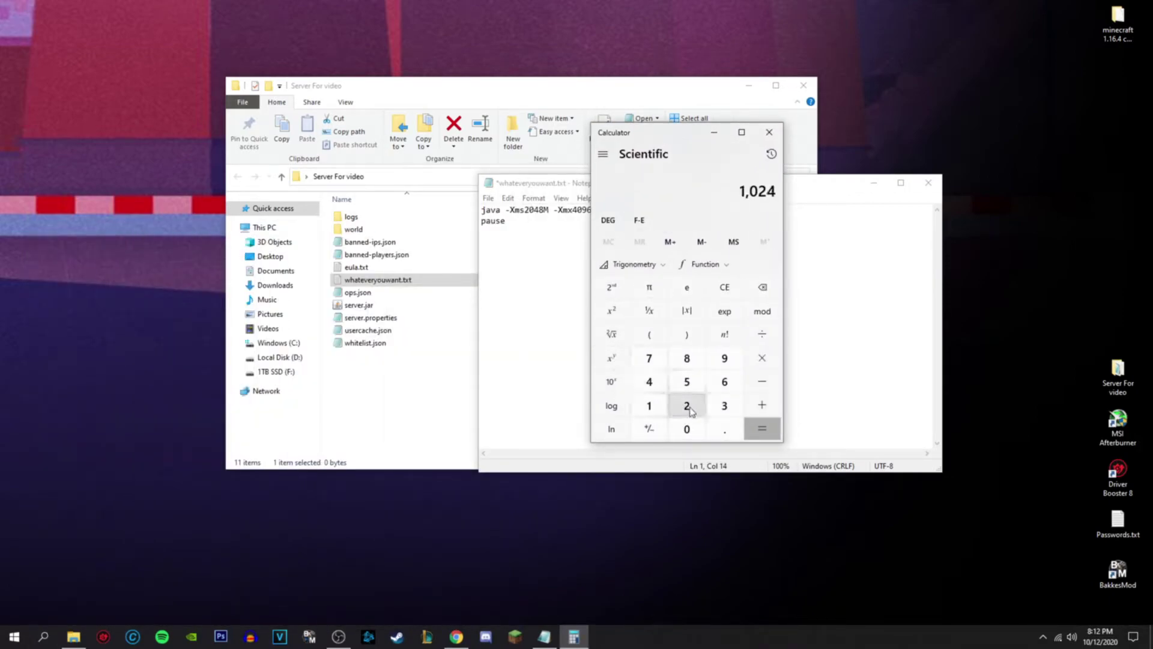
left_click(762, 358)
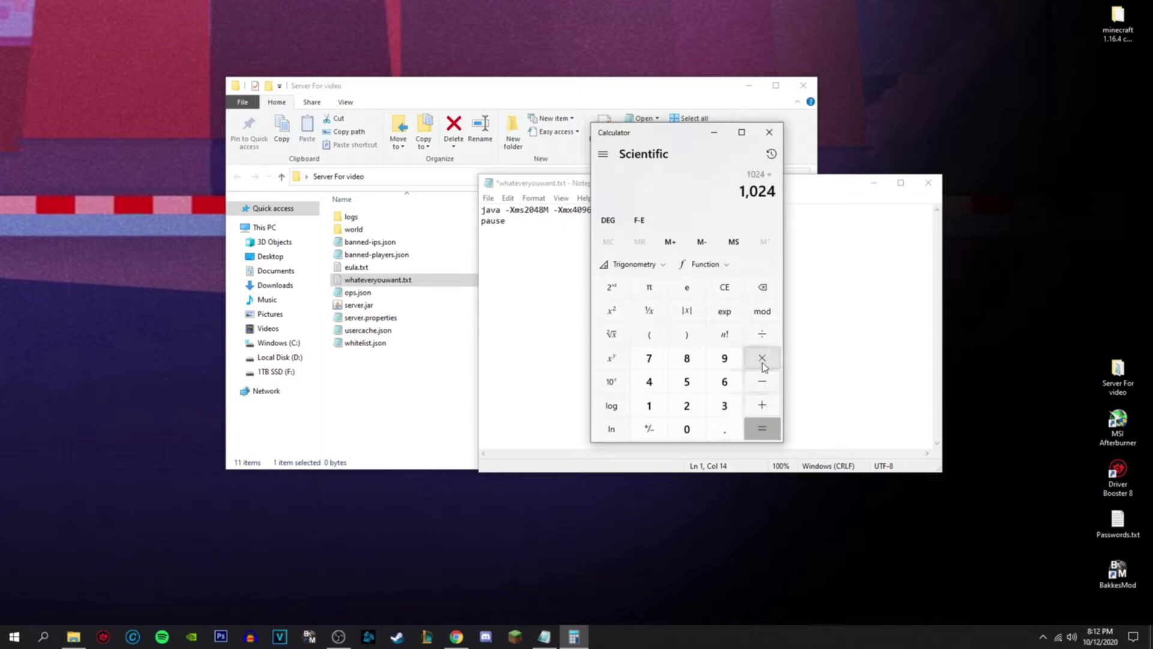
left_click(686, 408)
left_click(761, 428)
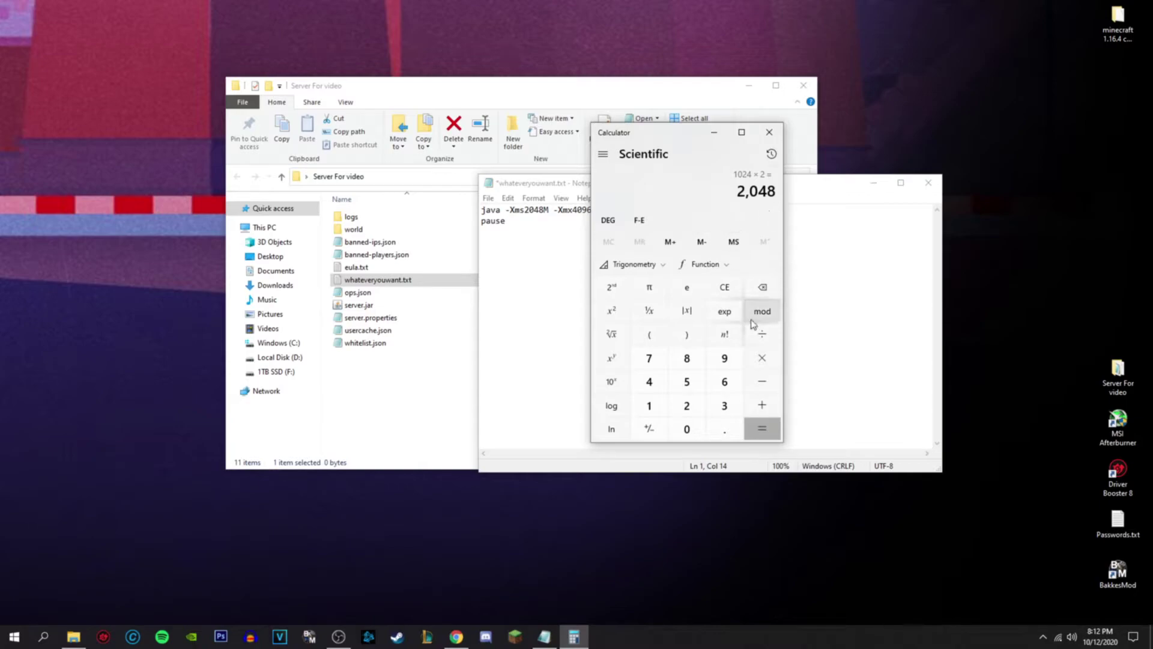
- Add 1024 twice to bring the total to 4,096
left_click(762, 405)
left_click(648, 405)
left_click(687, 428)
left_click(687, 405)
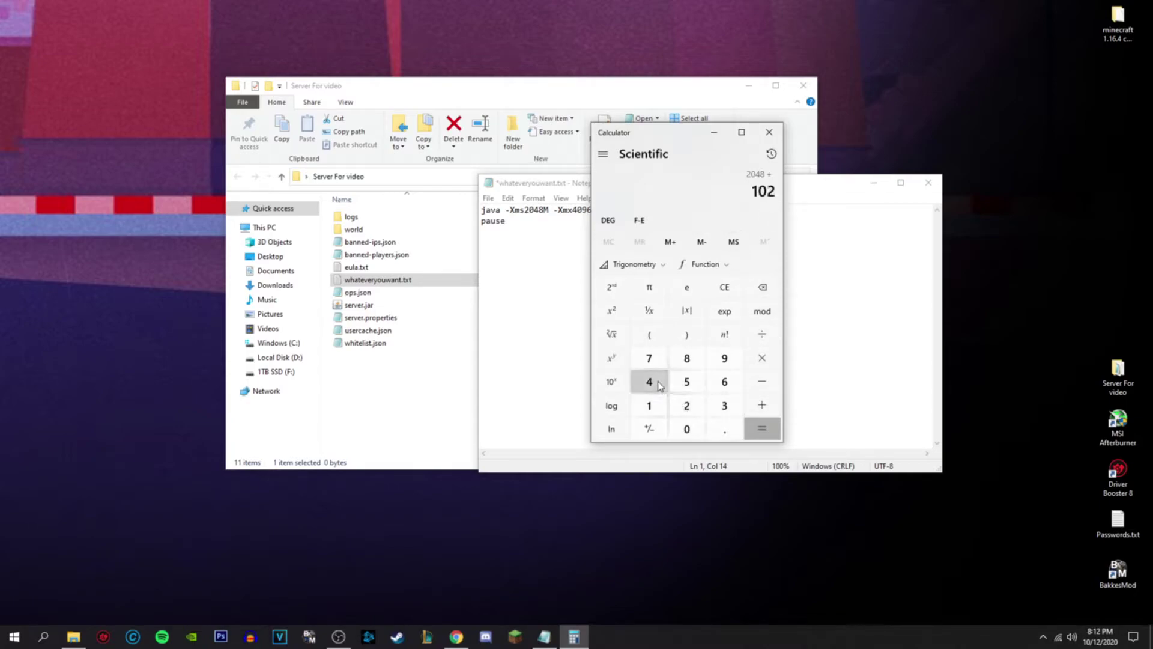
left_click(649, 382)
left_click(762, 428)
left_click(761, 405)
left_click(648, 405)
left_click(686, 429)
left_click(687, 405)
left_click(648, 382)
left_click(762, 428)
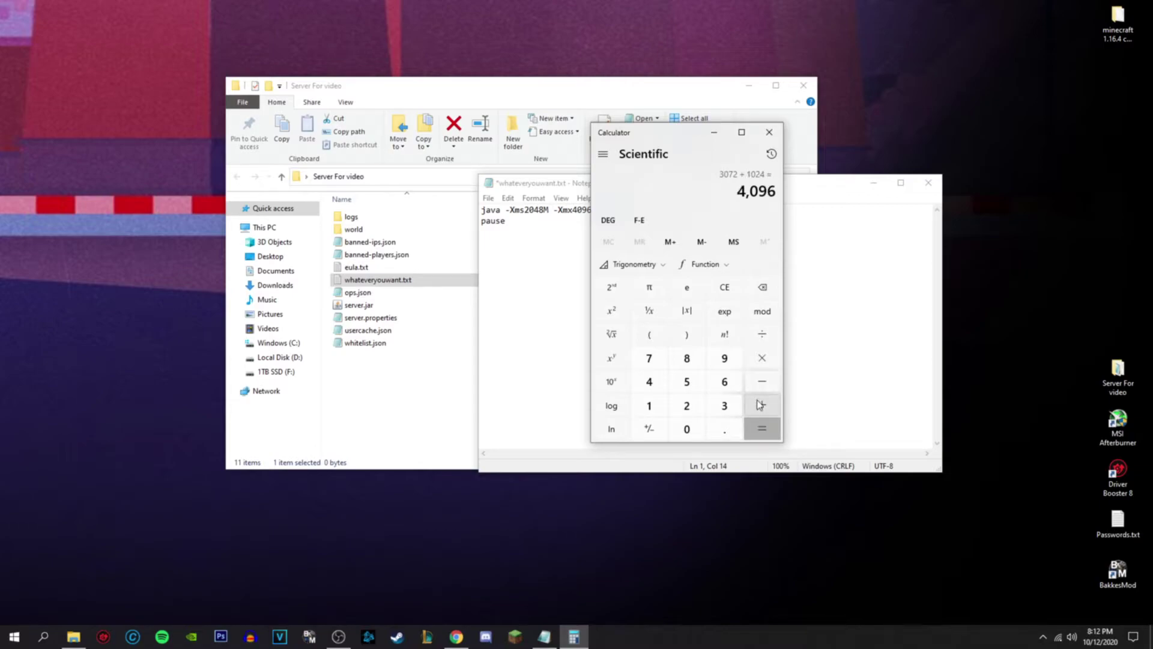
- Add 1024 twice more, then 2048, to reach 8,192
left_click(760, 405)
key("1")
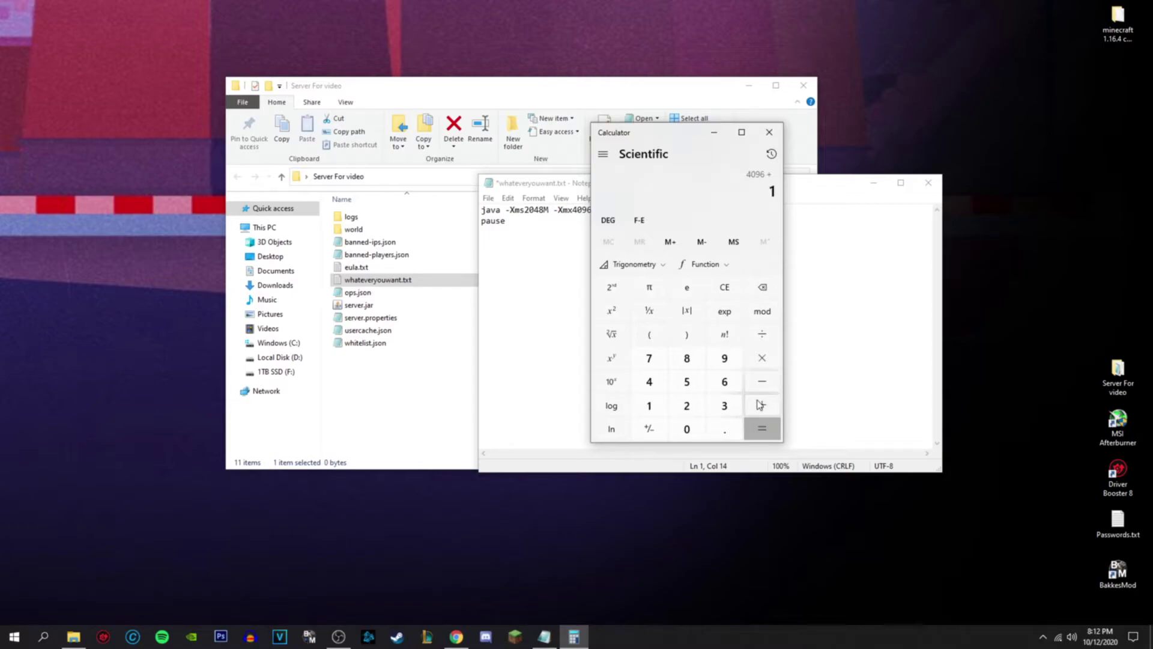
type("024")
key("Return")
left_click(760, 405)
type("1024")
key("Return")
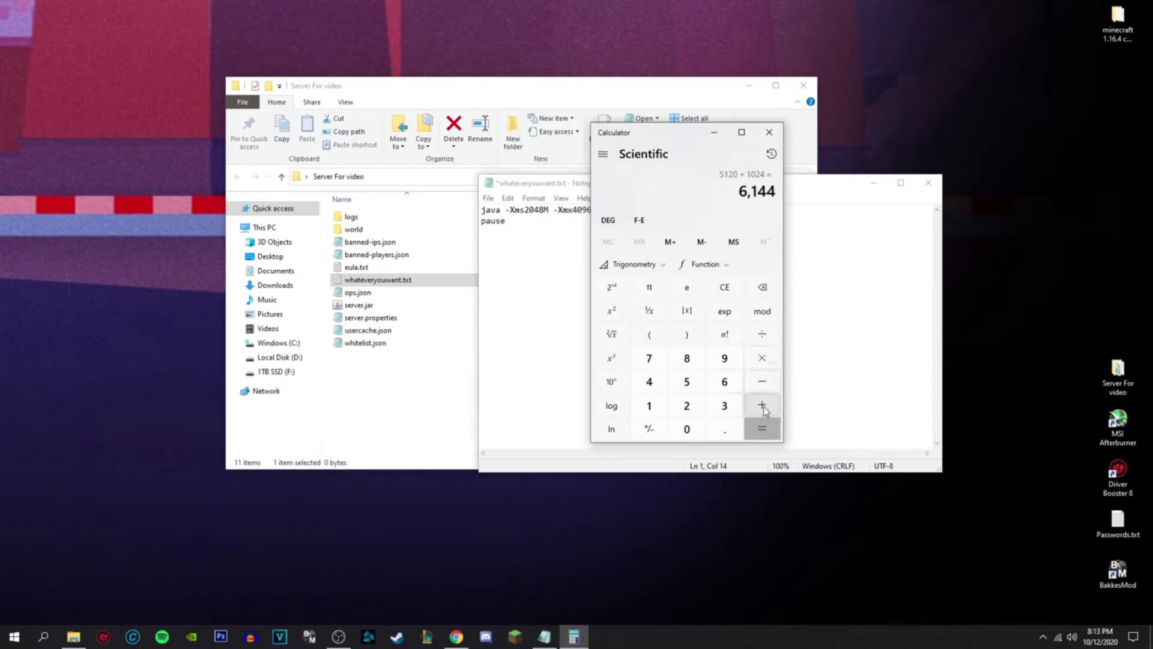
left_click(761, 406)
left_click(686, 405)
left_click(687, 428)
left_click(648, 382)
left_click(686, 358)
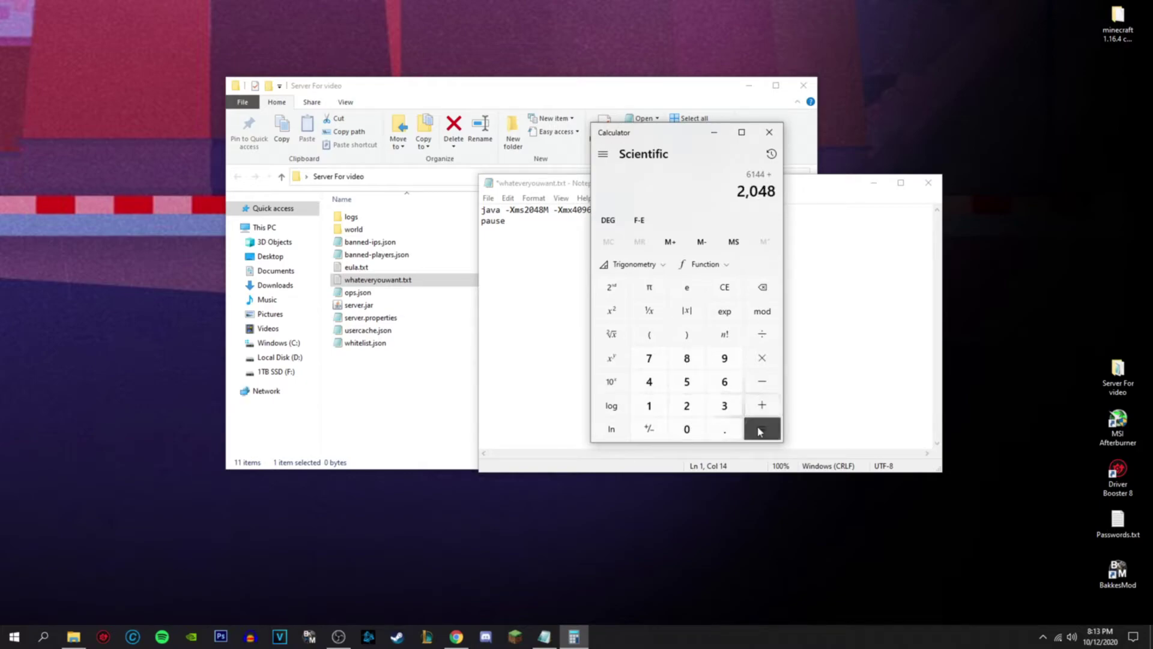
left_click(762, 428)
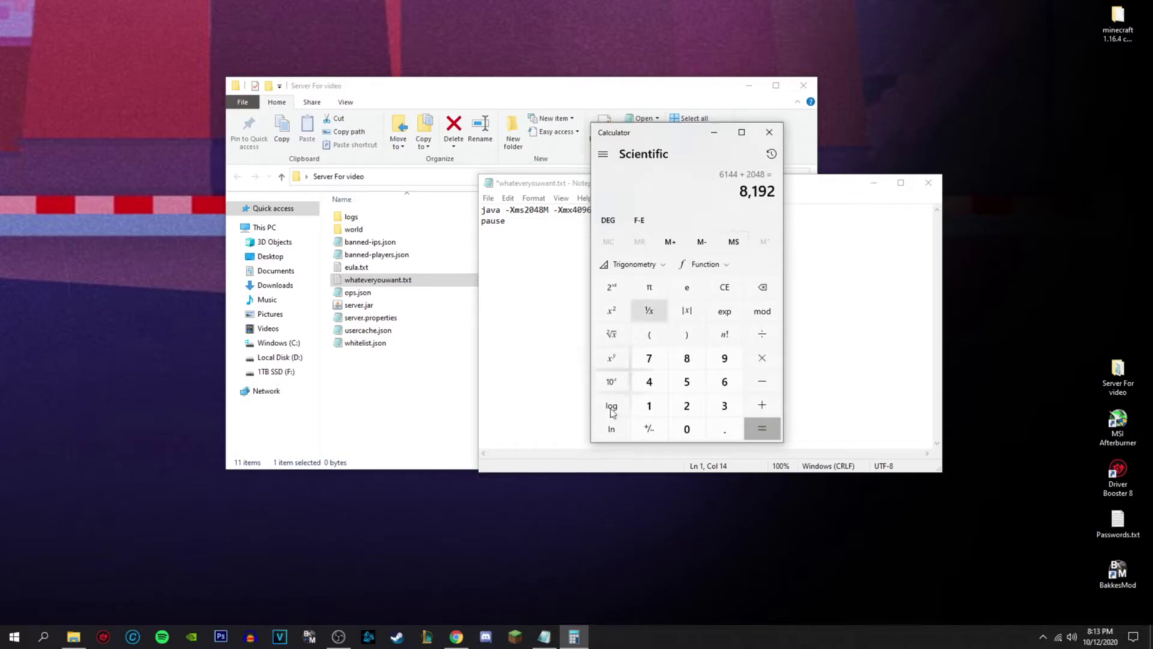
- Check the installed memory (15.9 GB) on Task Manager's Performance > Memory view, then close it
right_click(682, 639)
right_click(638, 644)
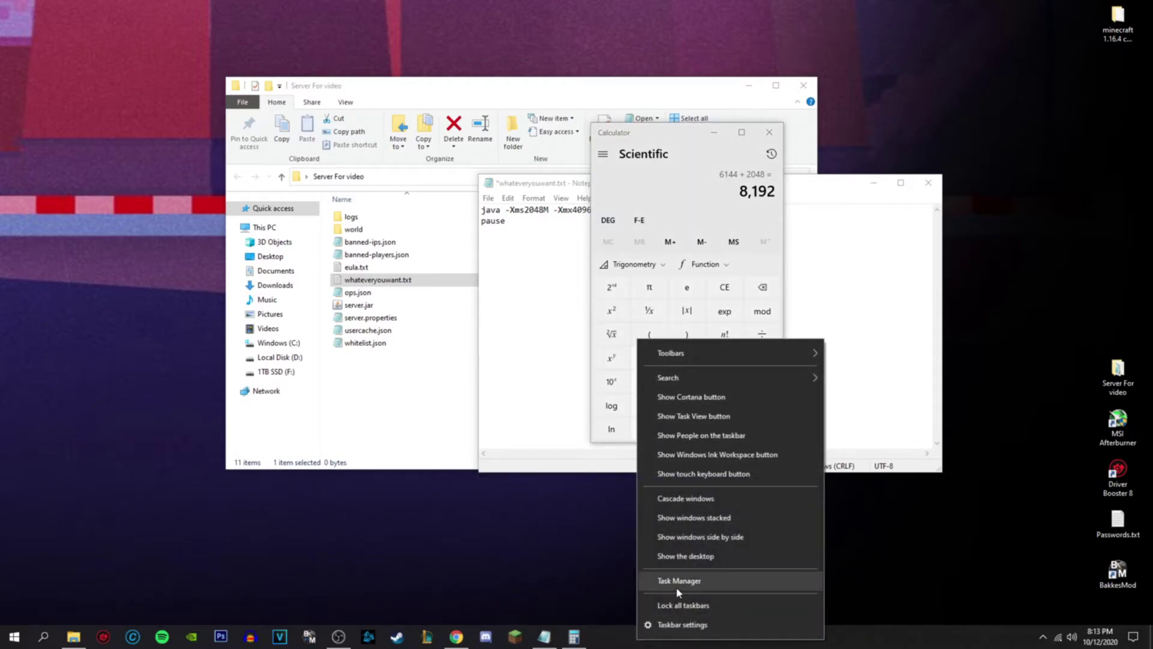
left_click(817, 585)
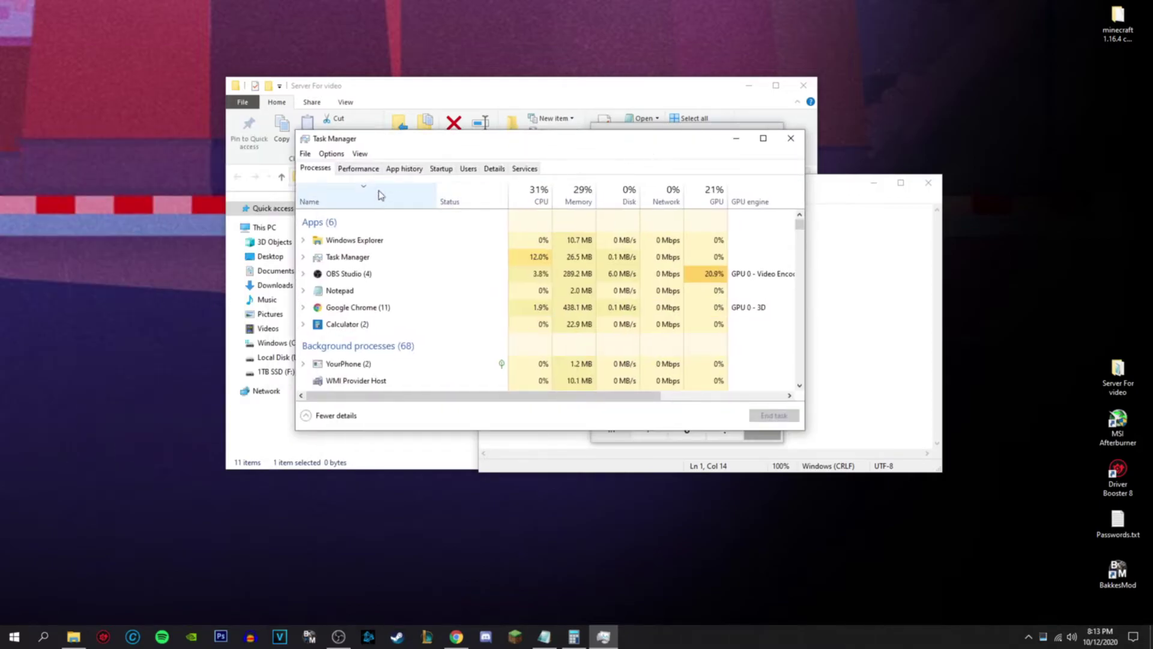
left_click(320, 416)
left_click(318, 334)
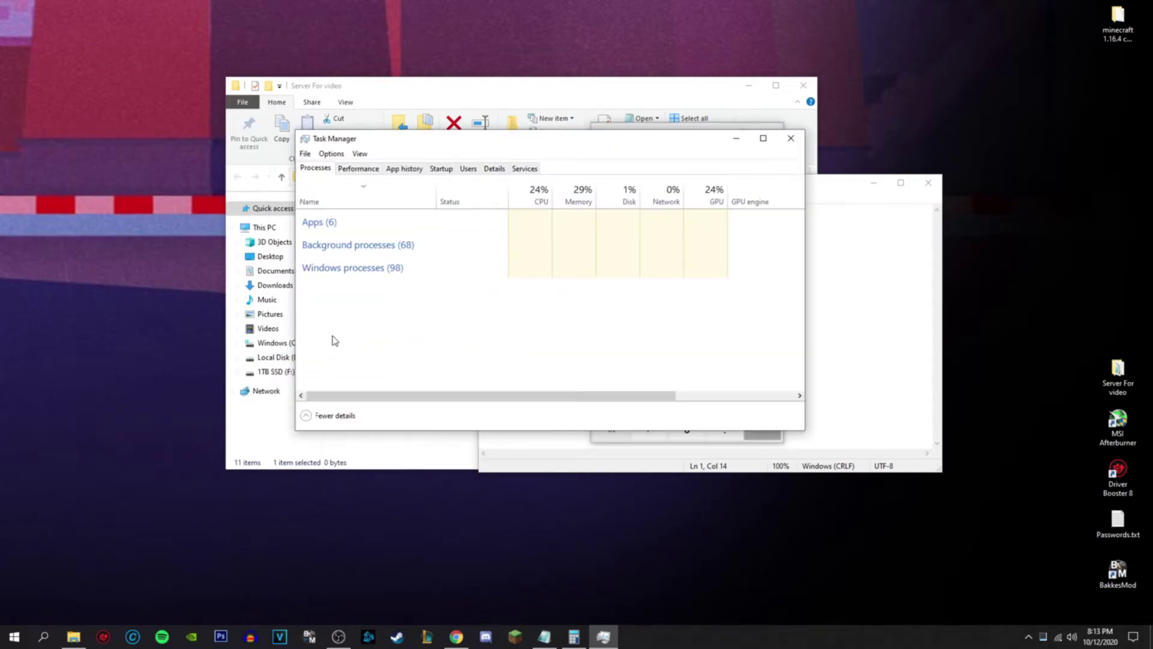
left_click(358, 169)
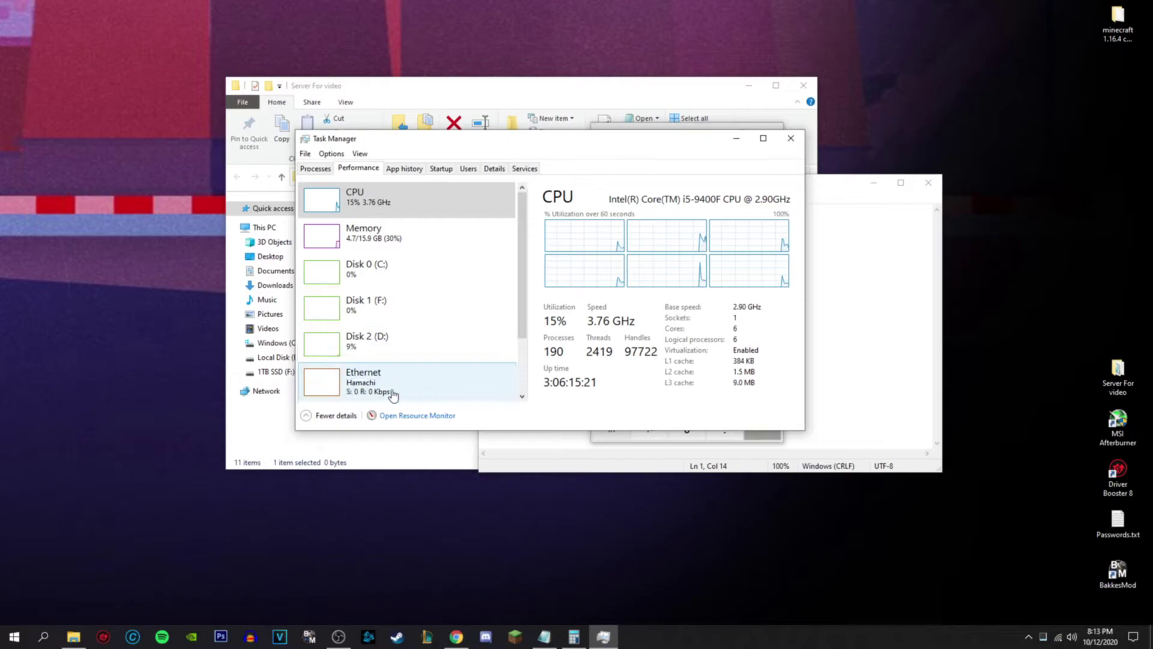
left_click(404, 248)
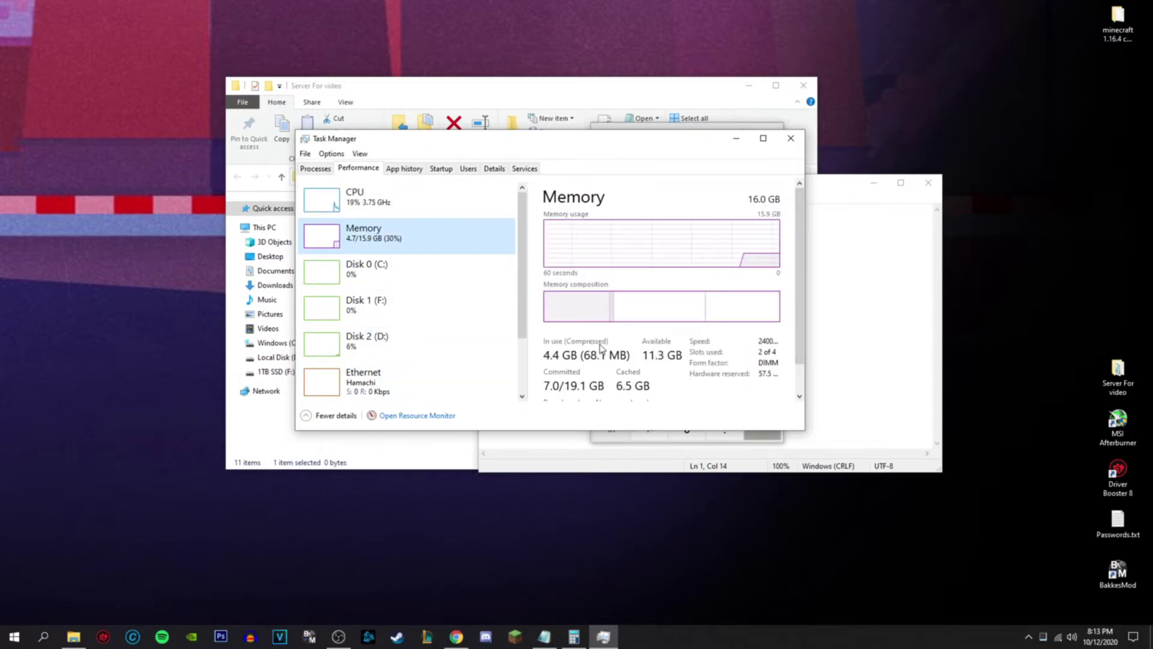
left_click(790, 138)
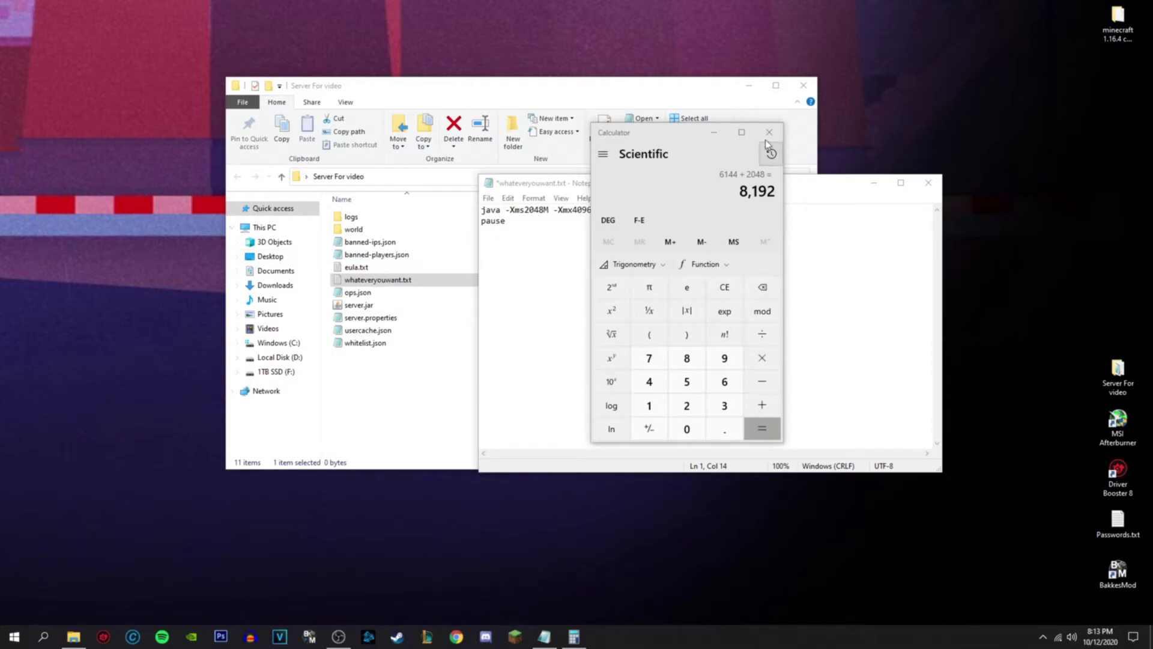
- Recheck the Performance stats in Task Manager, then close it and Calculator
right_click(783, 635)
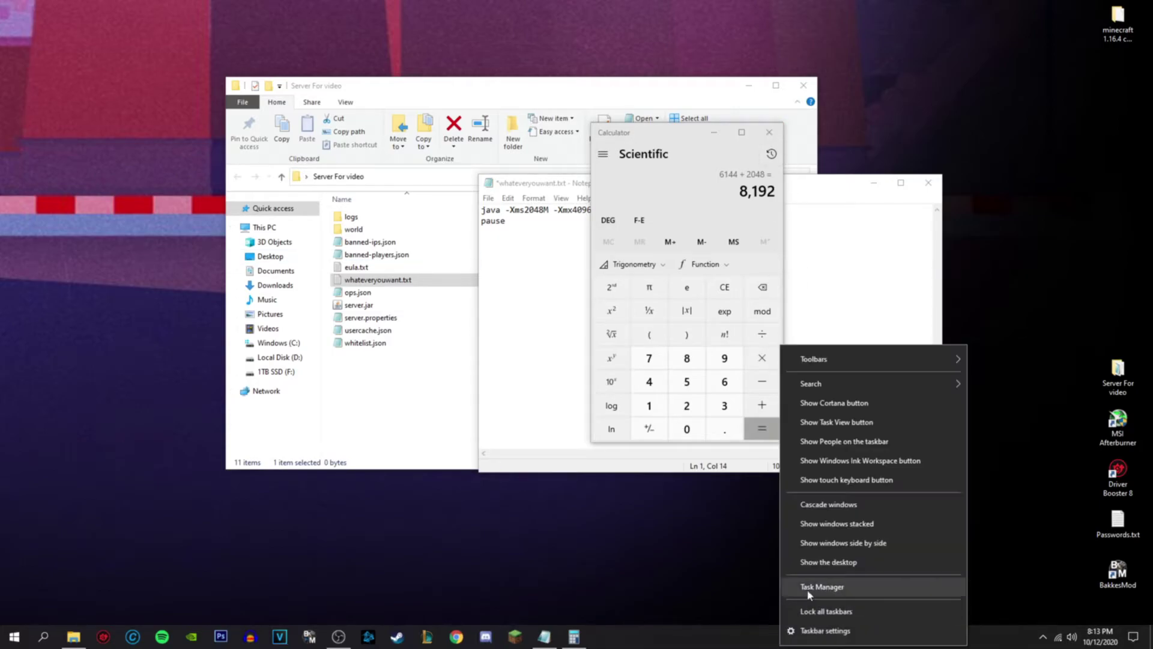
left_click(823, 589)
left_click(359, 168)
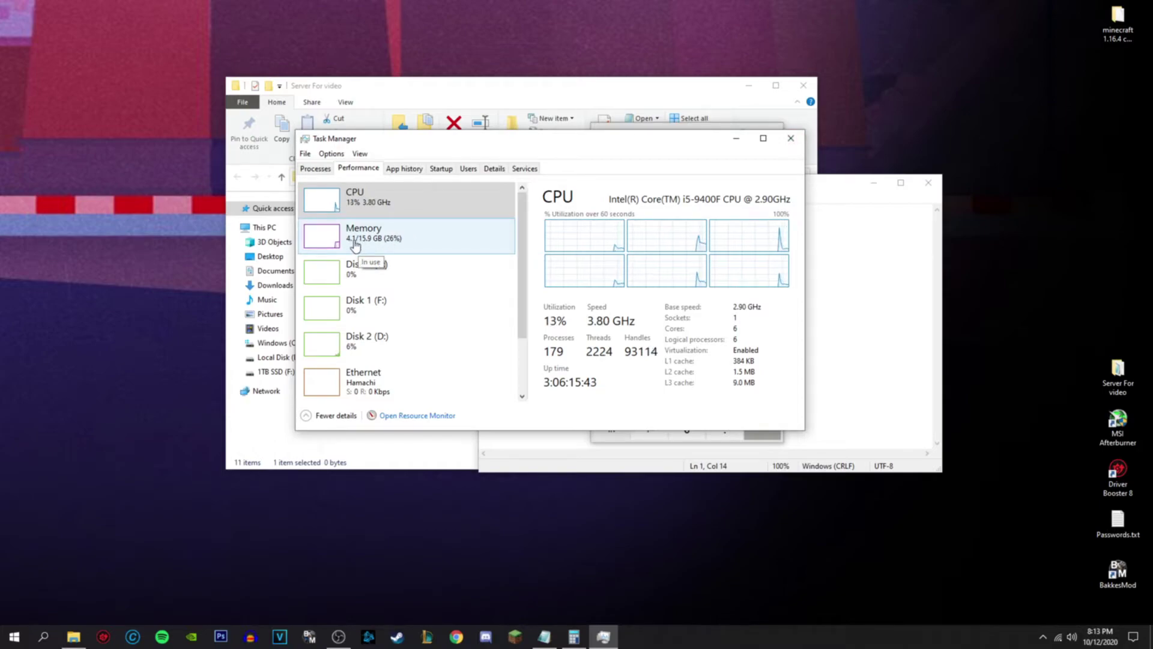
left_click(790, 138)
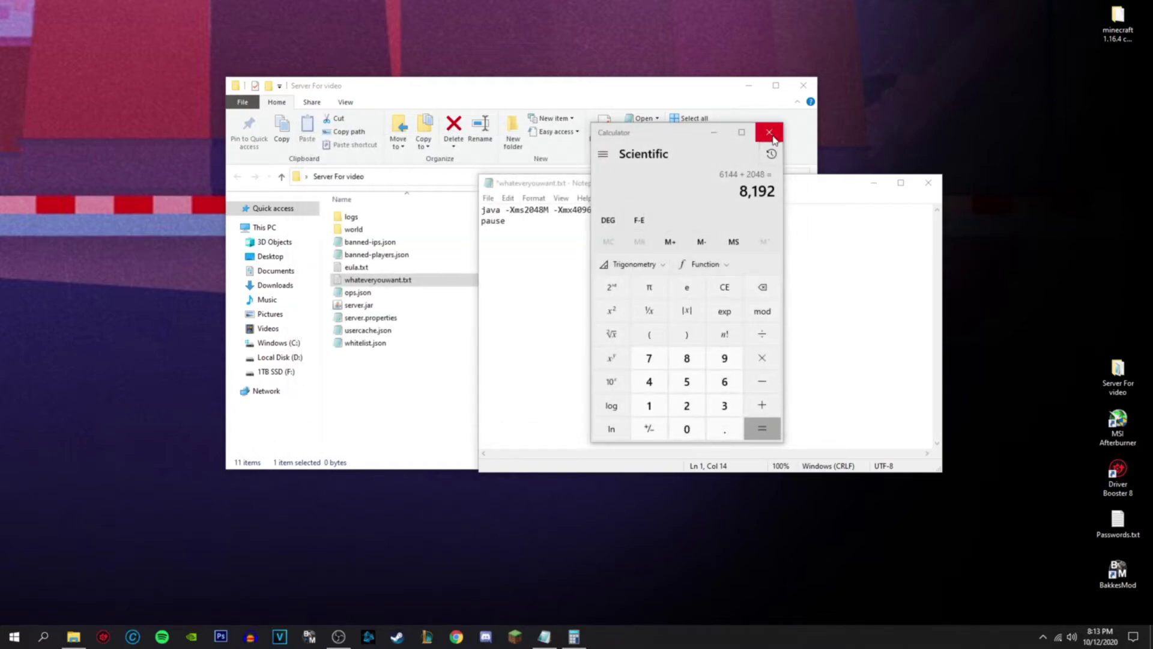
left_click(769, 132)
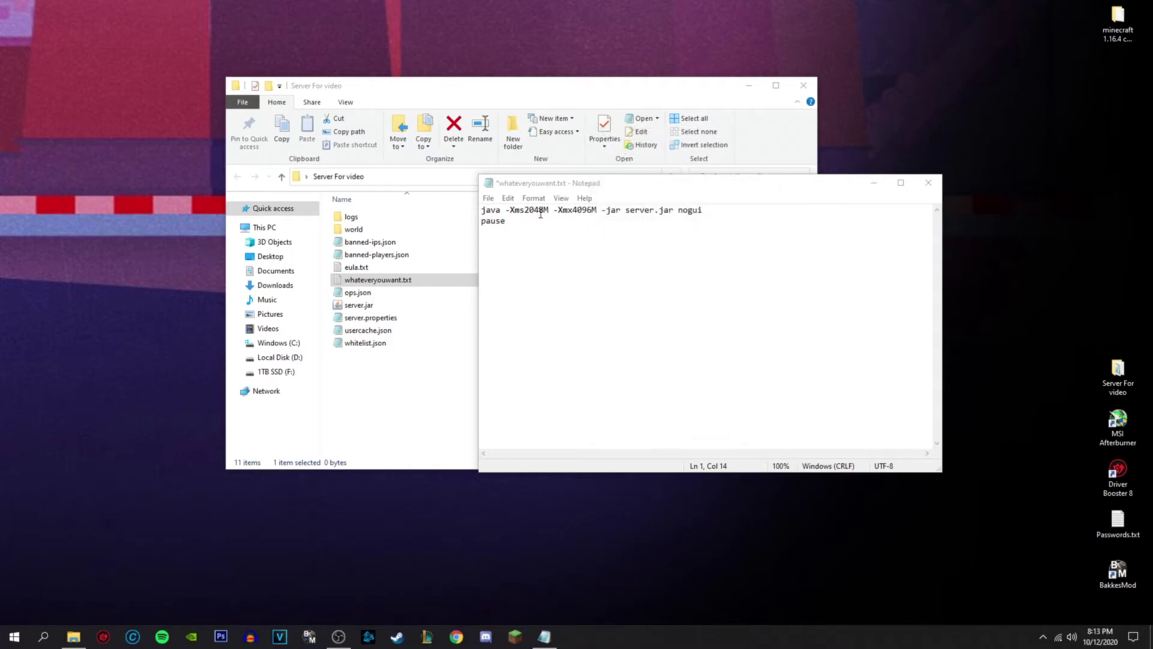
- Change the script's memory flags to -Xms4096M and -Xmx8192M
left_click(592, 212)
key("BackSpace")
key("BackSpace")
key("BackSpace")
key("BackSpace")
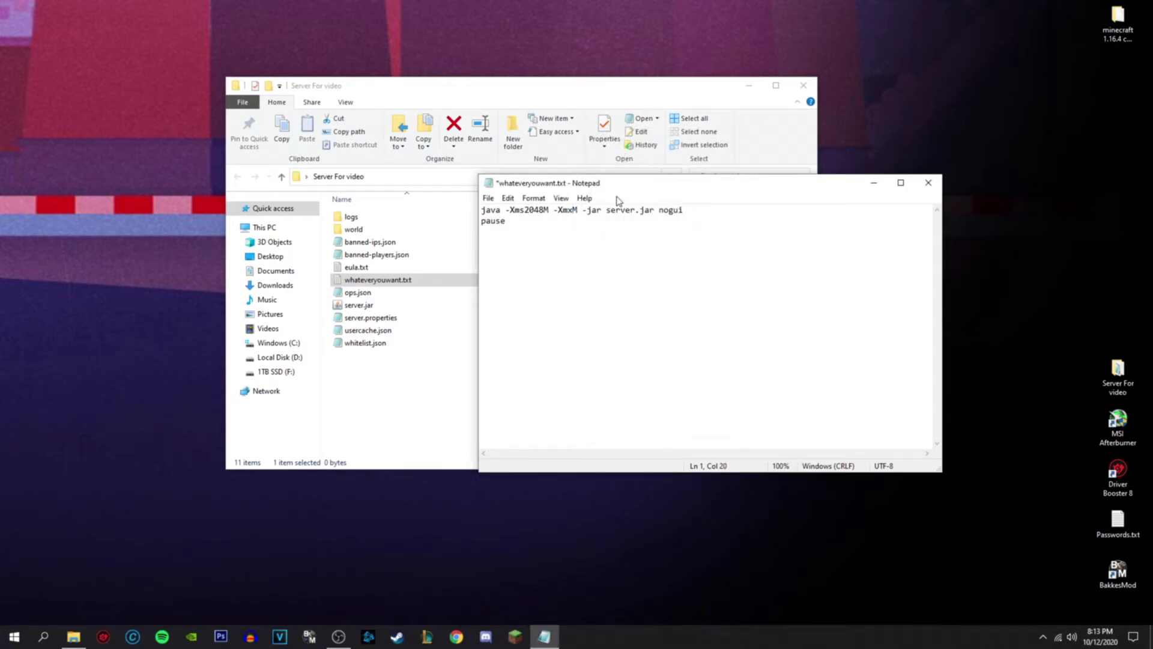
type("8192")
left_click(546, 211)
key("BackSpace")
key("BackSpace")
key("BackSpace")
key("BackSpace")
type("4096")
- Save the script as whateveryouwant.bat using the All Files type, then close Notepad
key("ctrl+s")
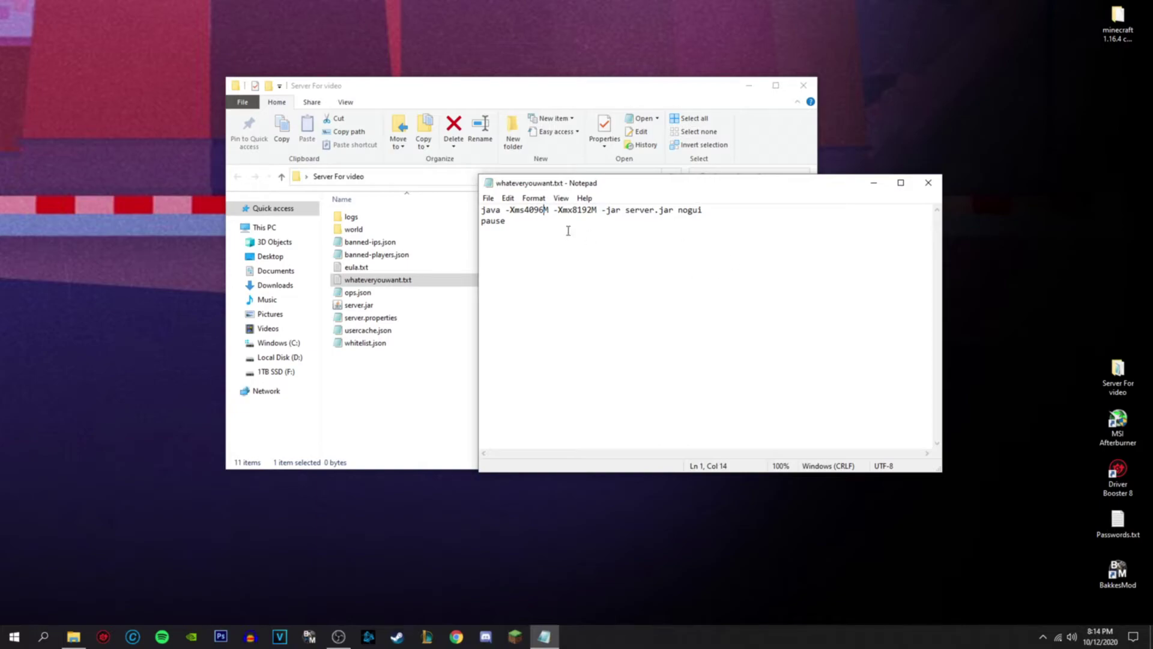
left_click(489, 198)
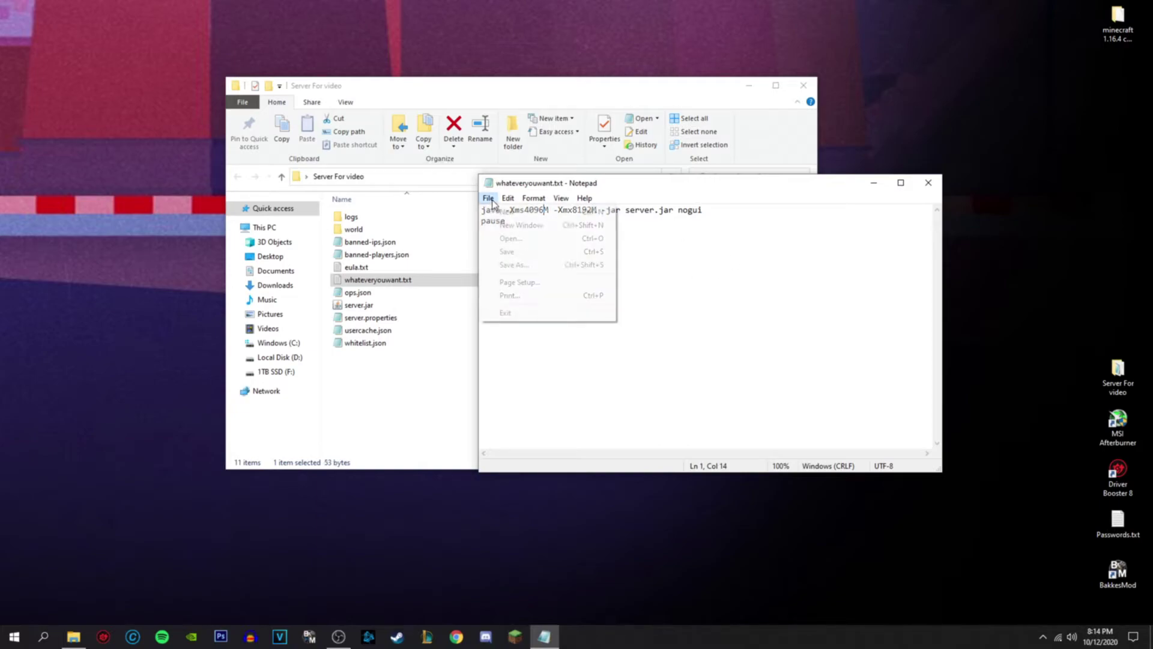
left_click(513, 264)
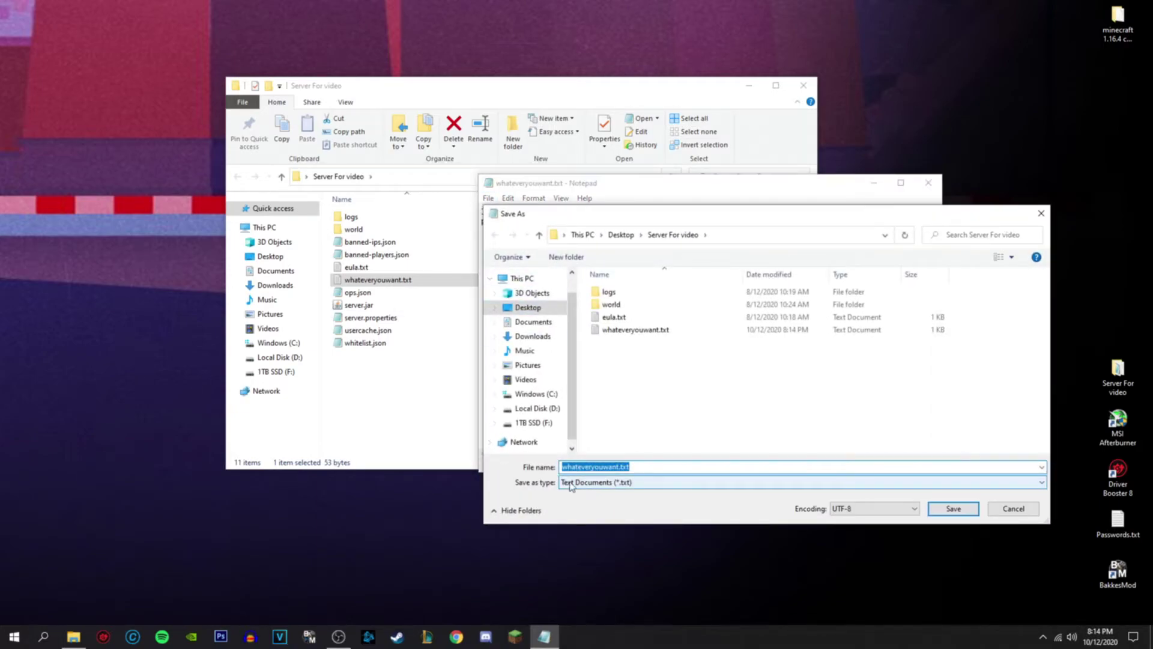
left_click(594, 487)
left_click(595, 503)
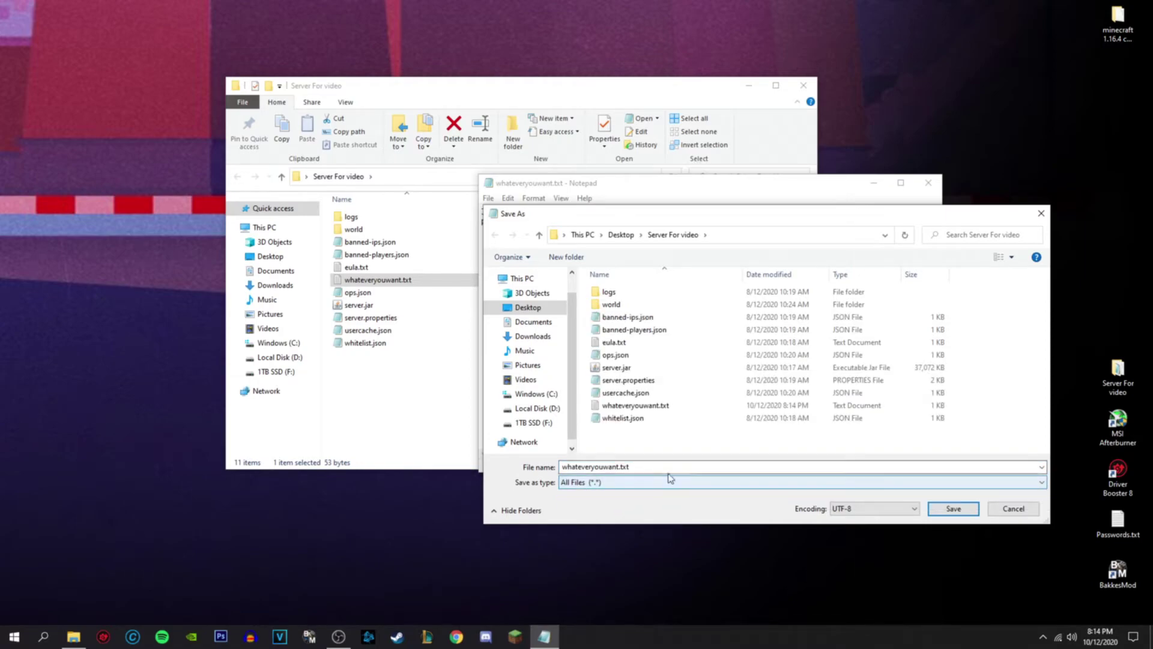
left_click(645, 467)
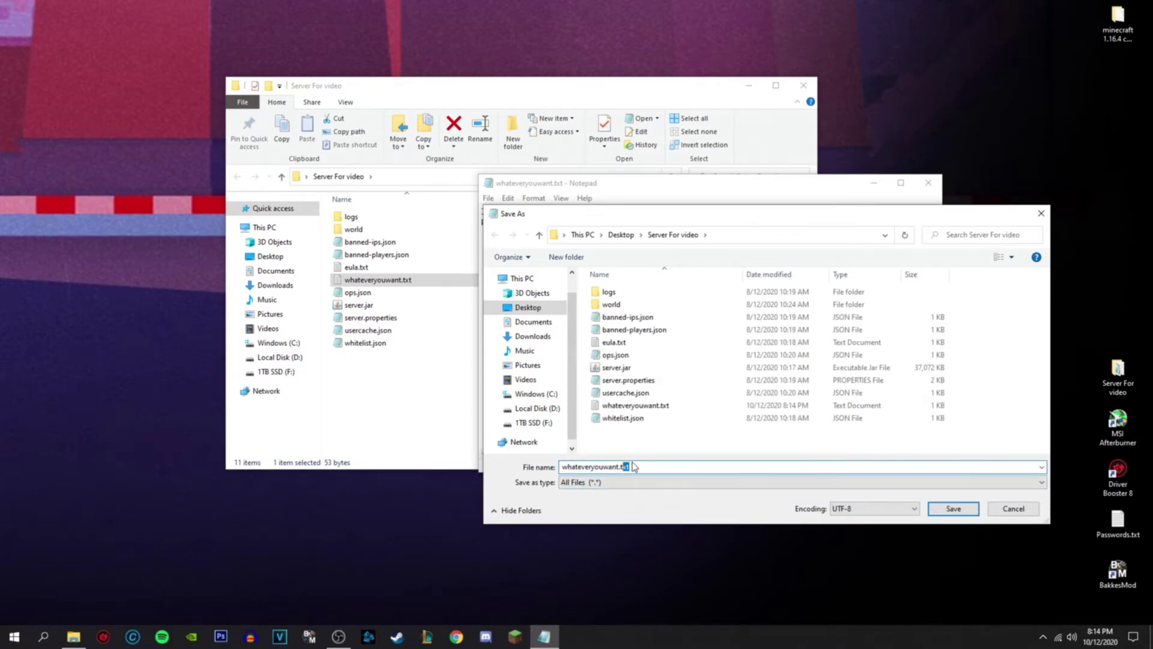
key("BackSpace")
type("ba")
left_click(954, 510)
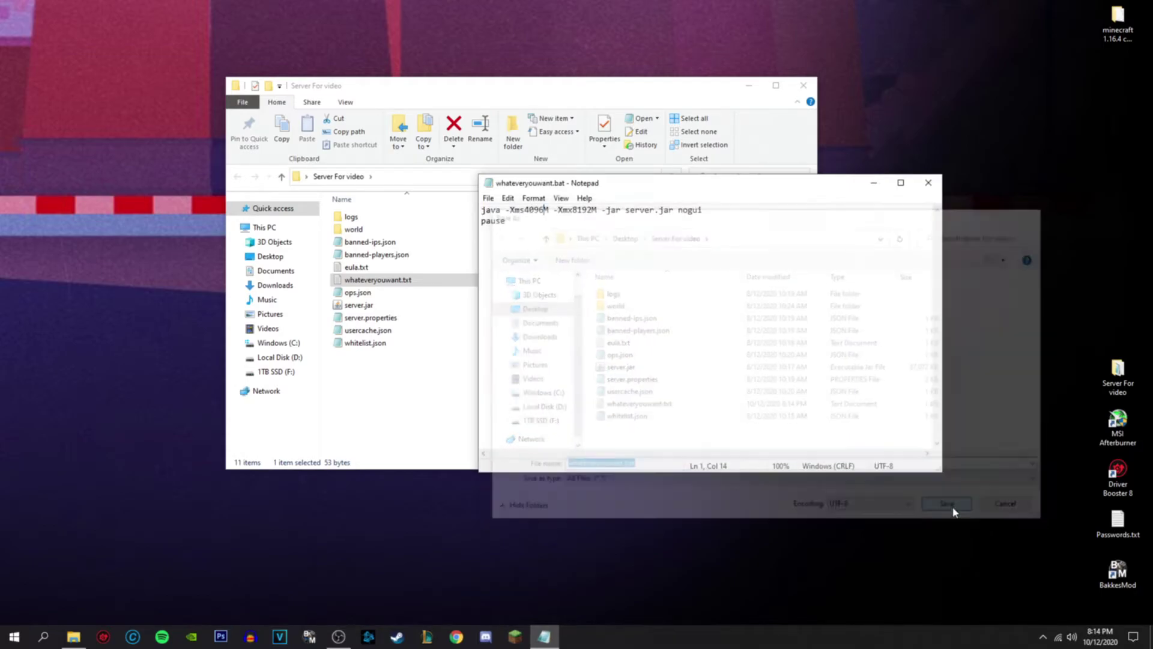
left_click(928, 183)
left_click(408, 417)
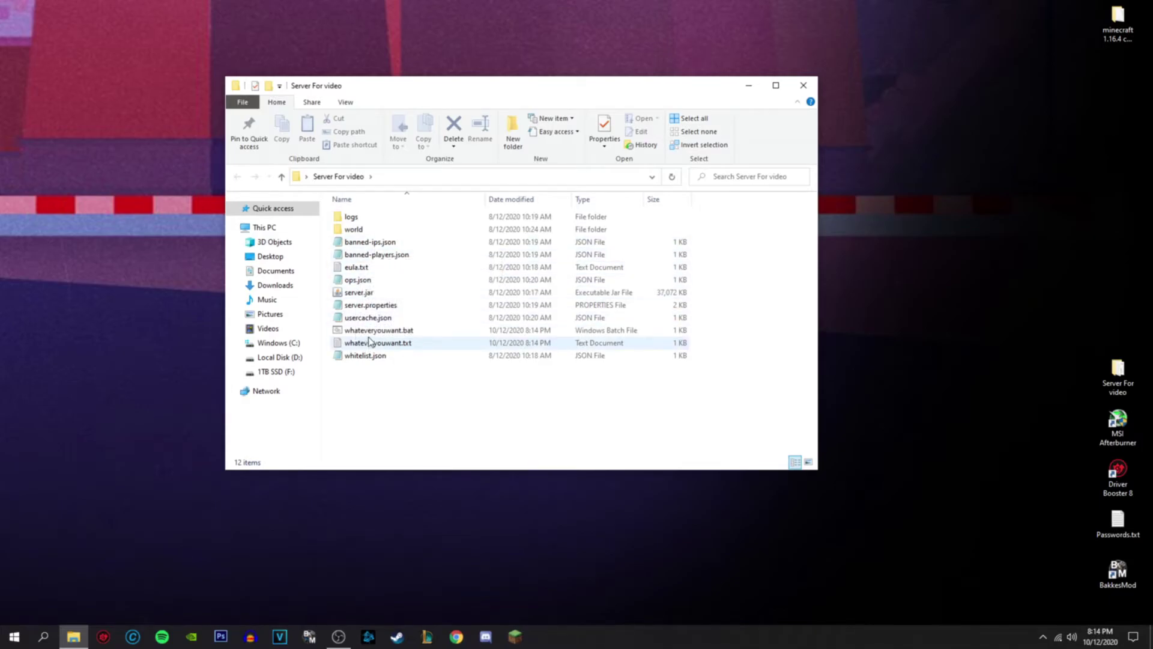
- Run whateveryouwant.bat to start the server console, then bring the server folder back in front
left_click(355, 332)
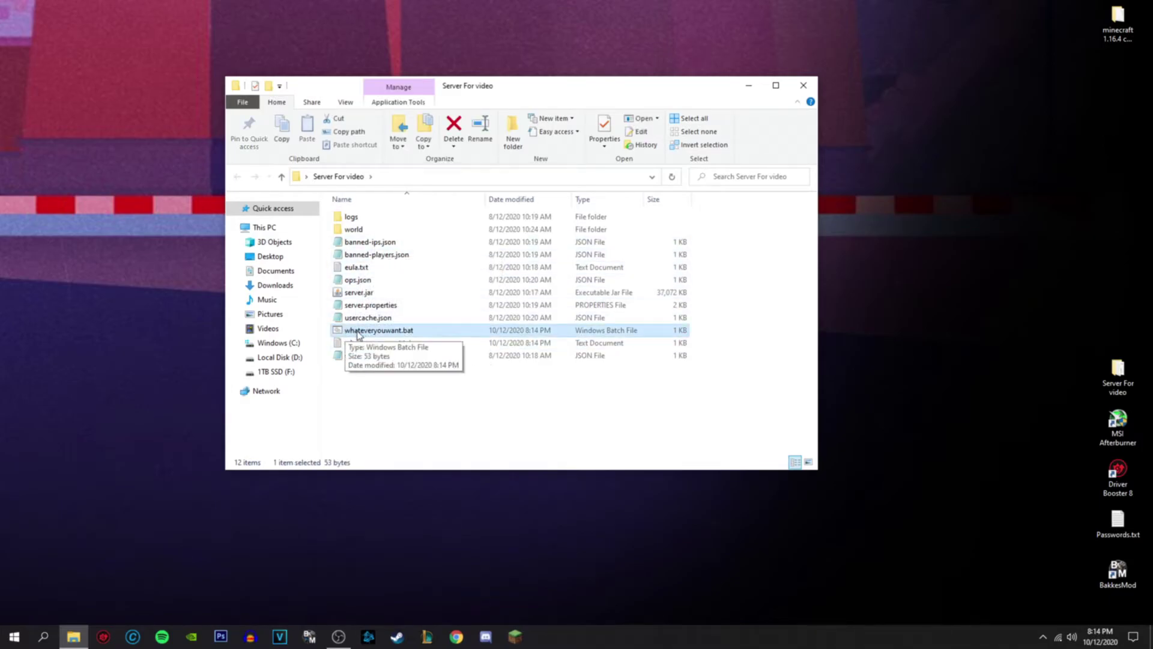
double_click(363, 331)
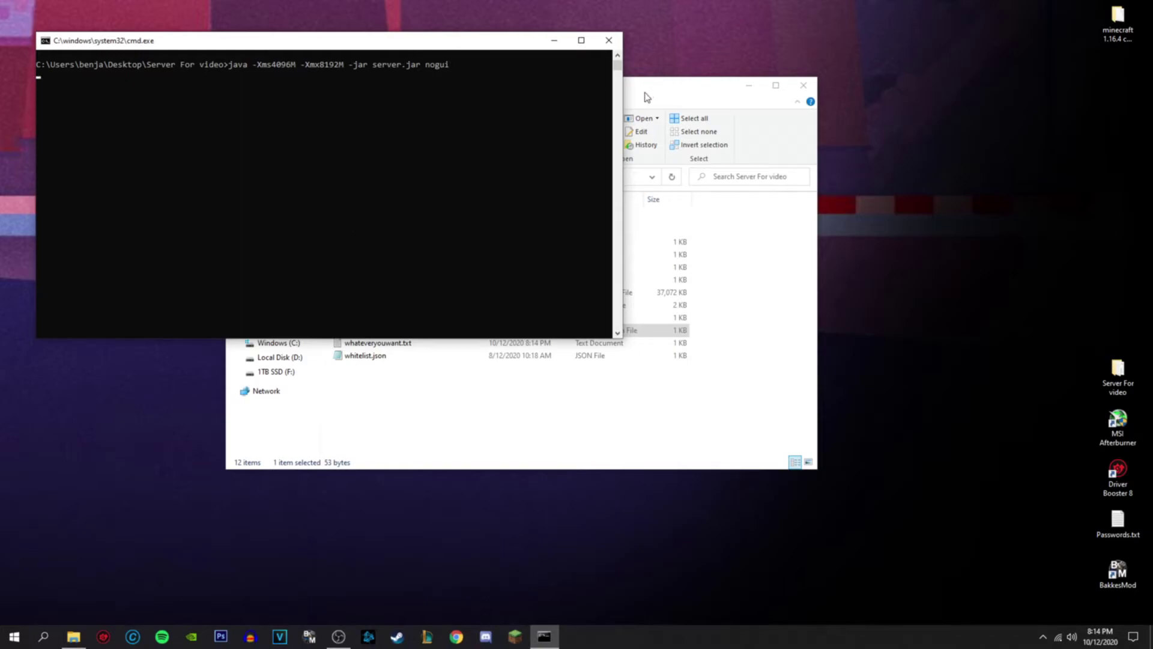
left_click_drag(385, 48, 540, 99)
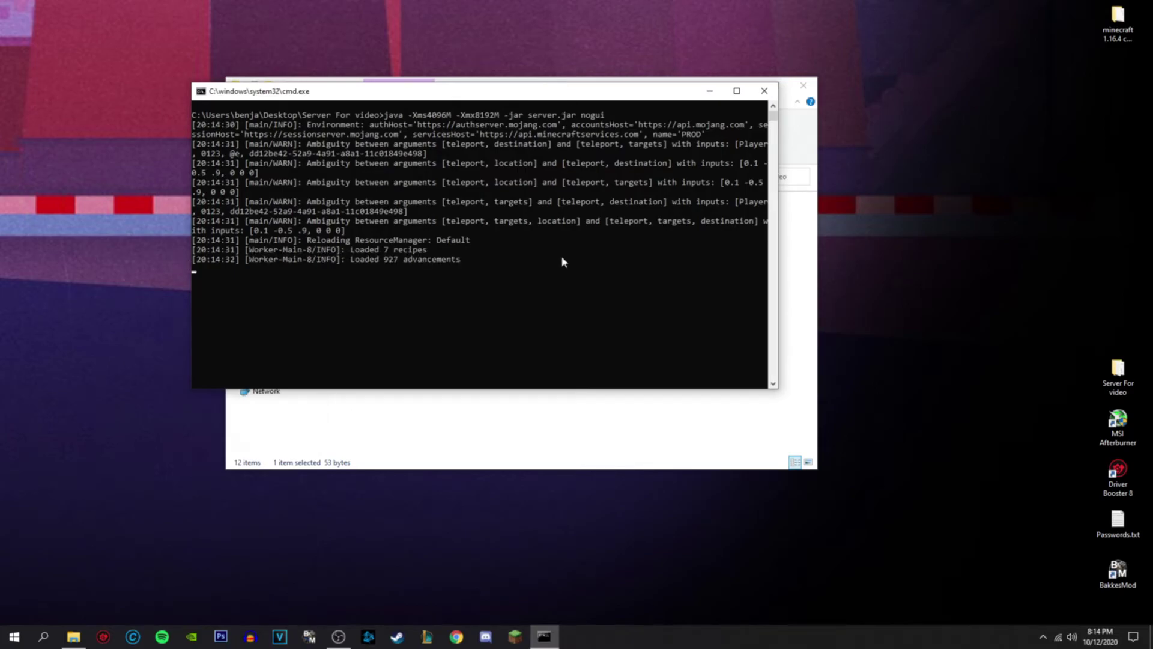
left_click(656, 80)
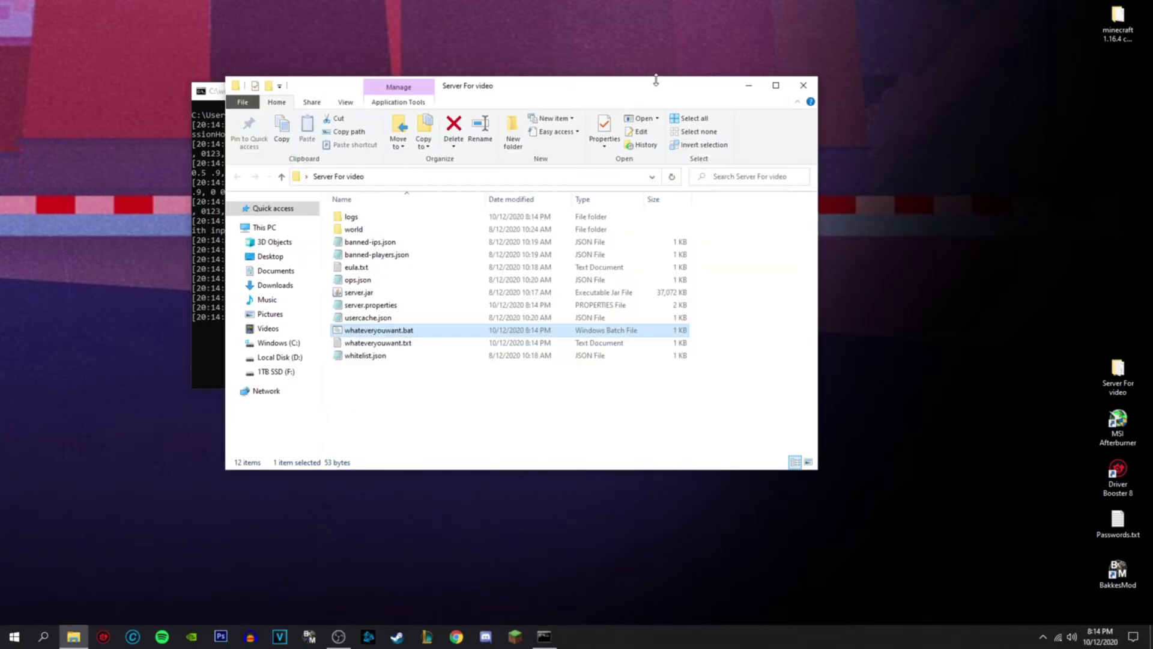
left_click(515, 636)
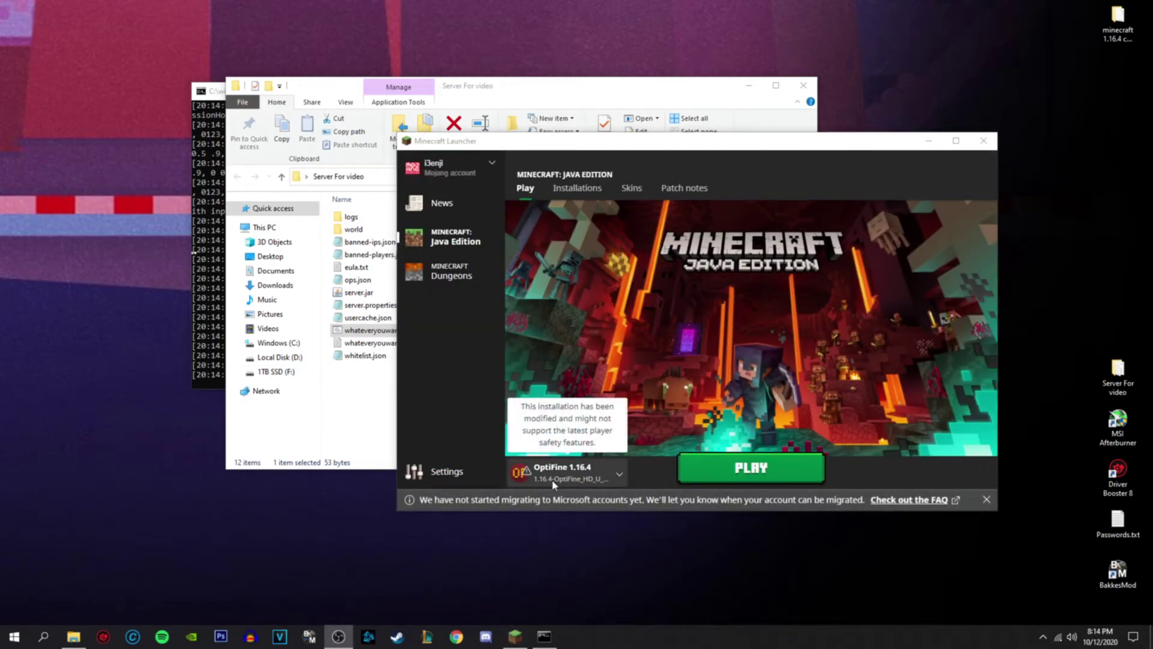
- Change the OptiFine 1.16.4 installation's JVM argument from -Xmx8G to -Xmx4G, save, and play
left_click(576, 188)
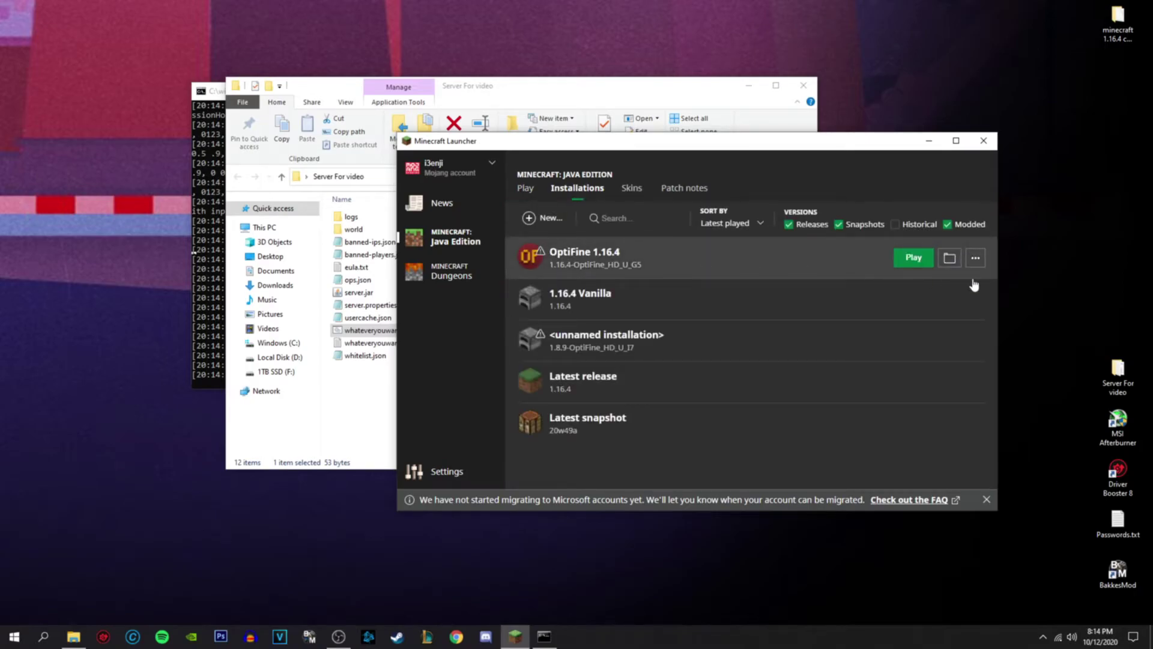
left_click(975, 258)
left_click(960, 282)
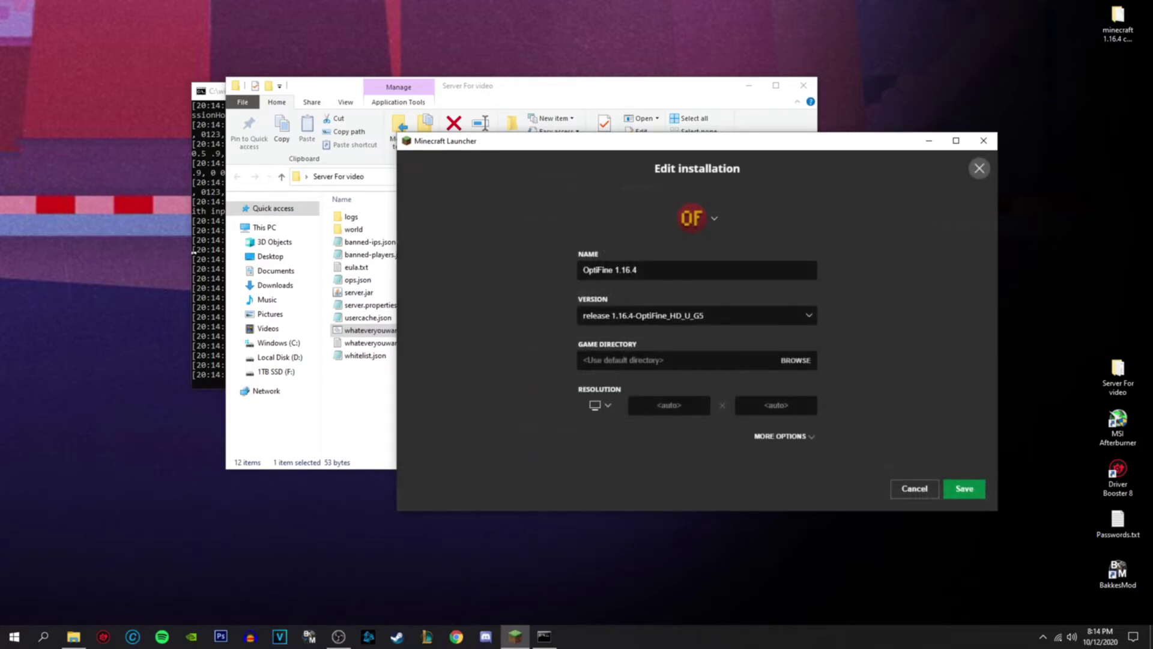
left_click(797, 437)
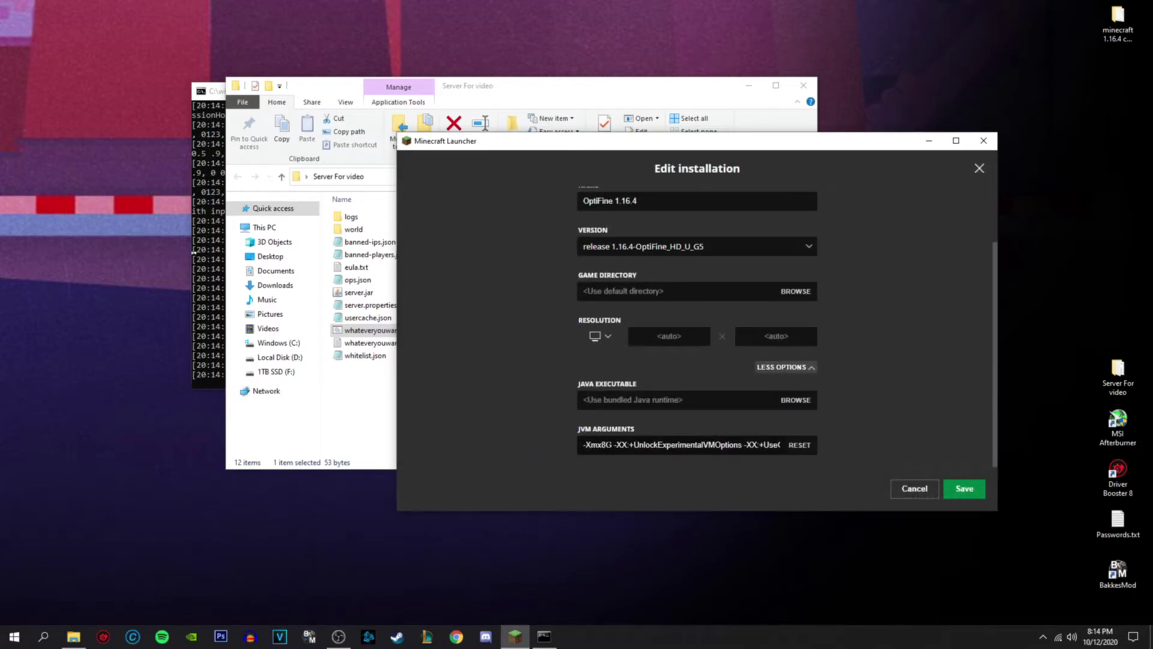
left_click(605, 444)
key("BackSpace")
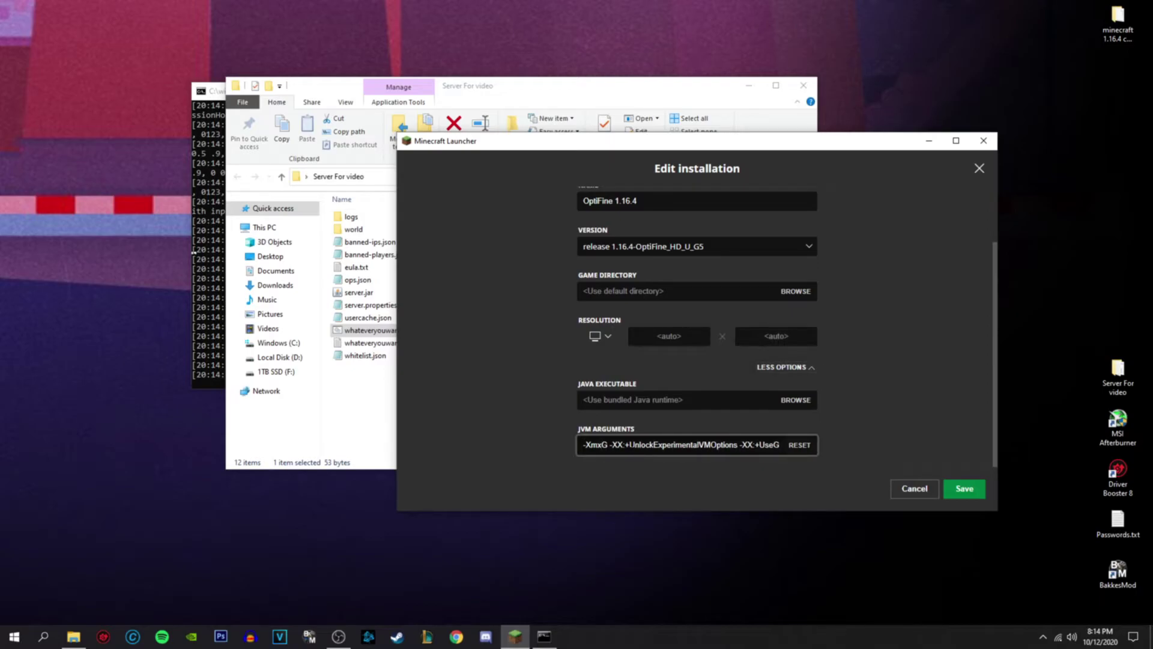
type("4")
left_click(946, 483)
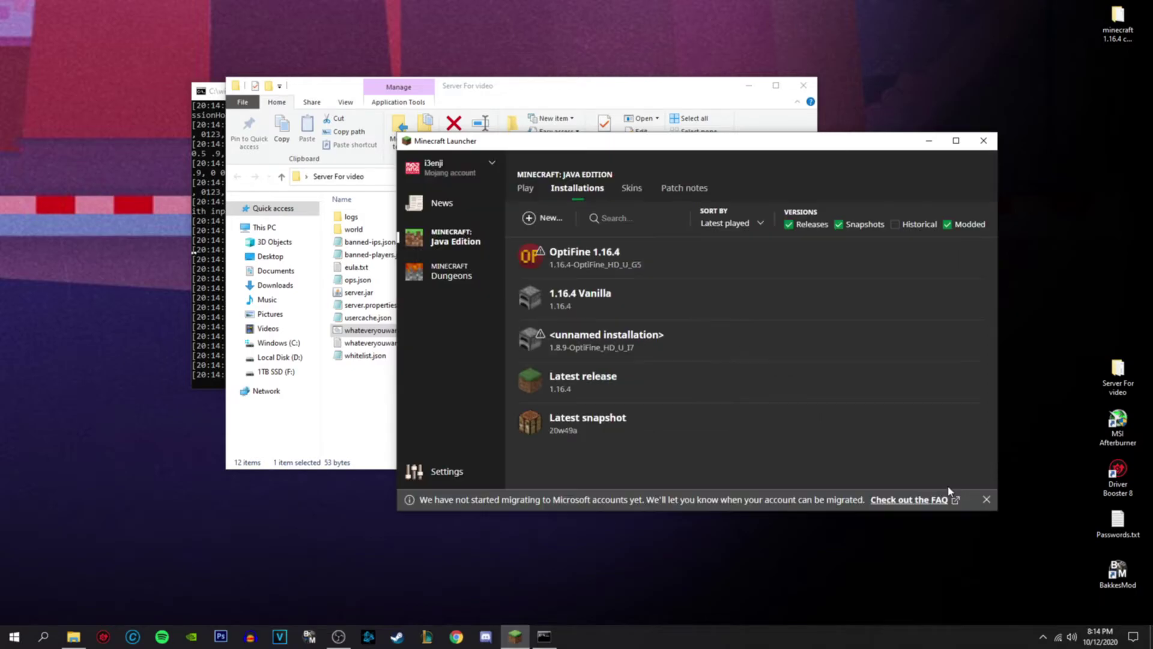
left_click(914, 261)
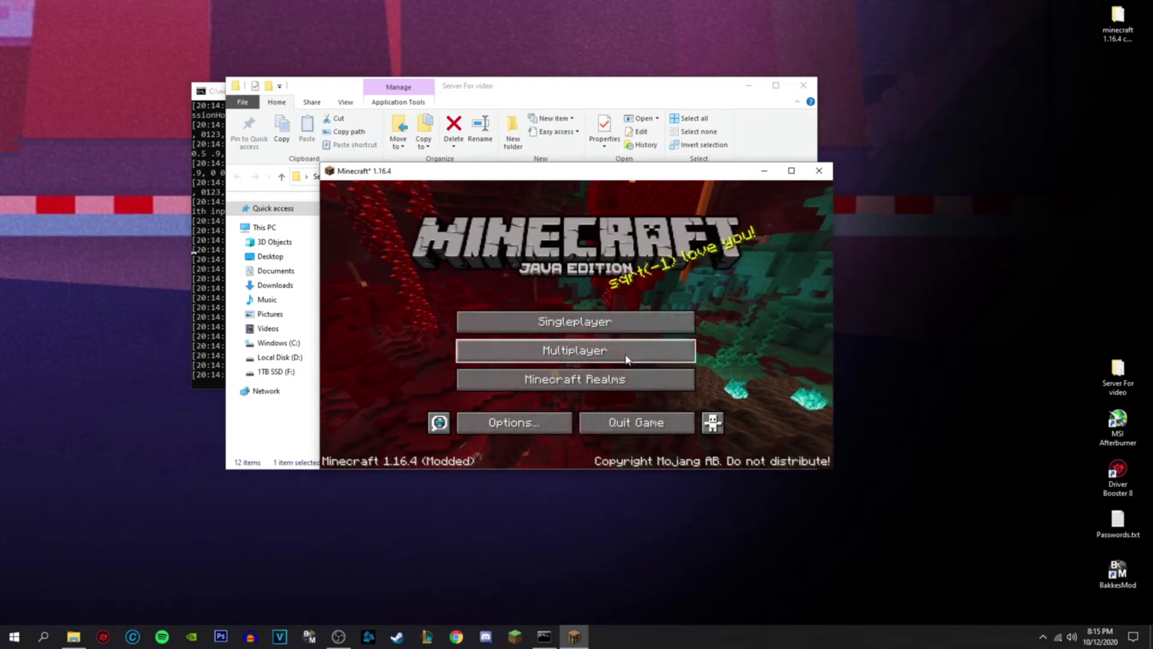
- Join the server at localhost through Direct Connection, then open the creative inventory
left_click(621, 353)
left_click(580, 419)
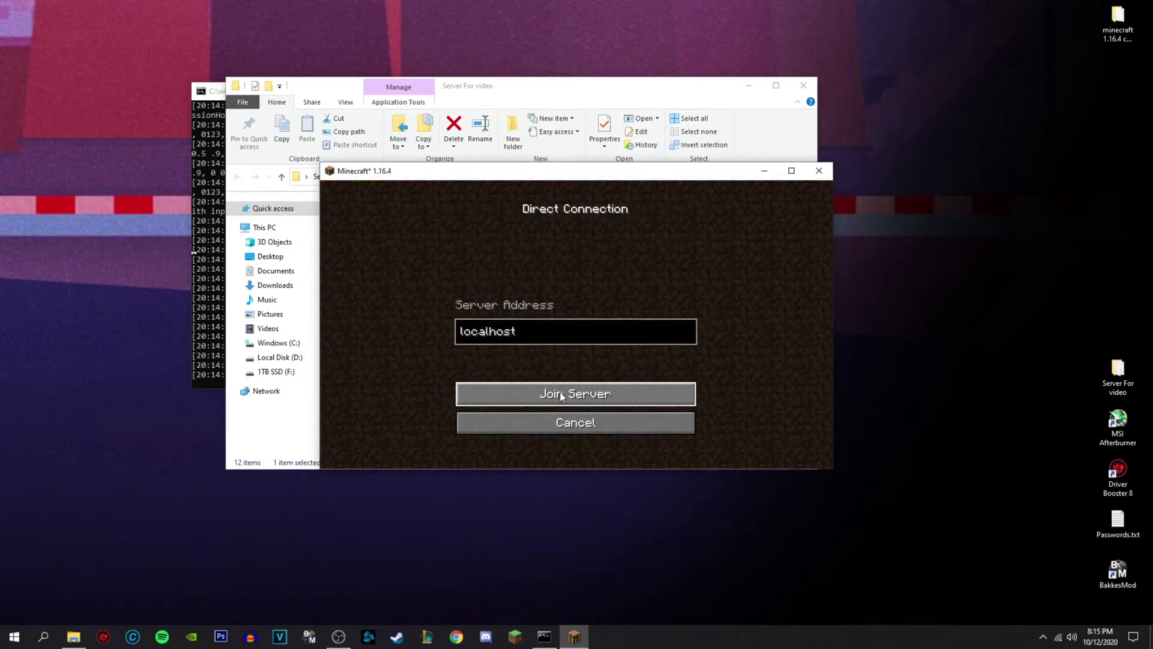
key("Return")
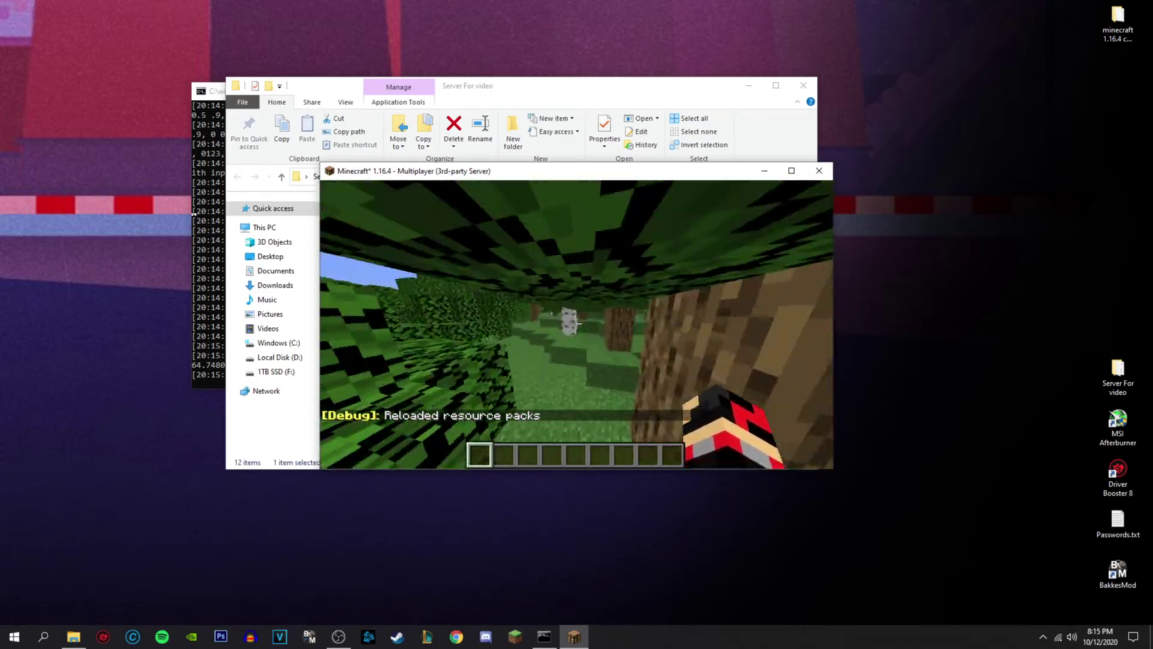
key("e")
key("e")
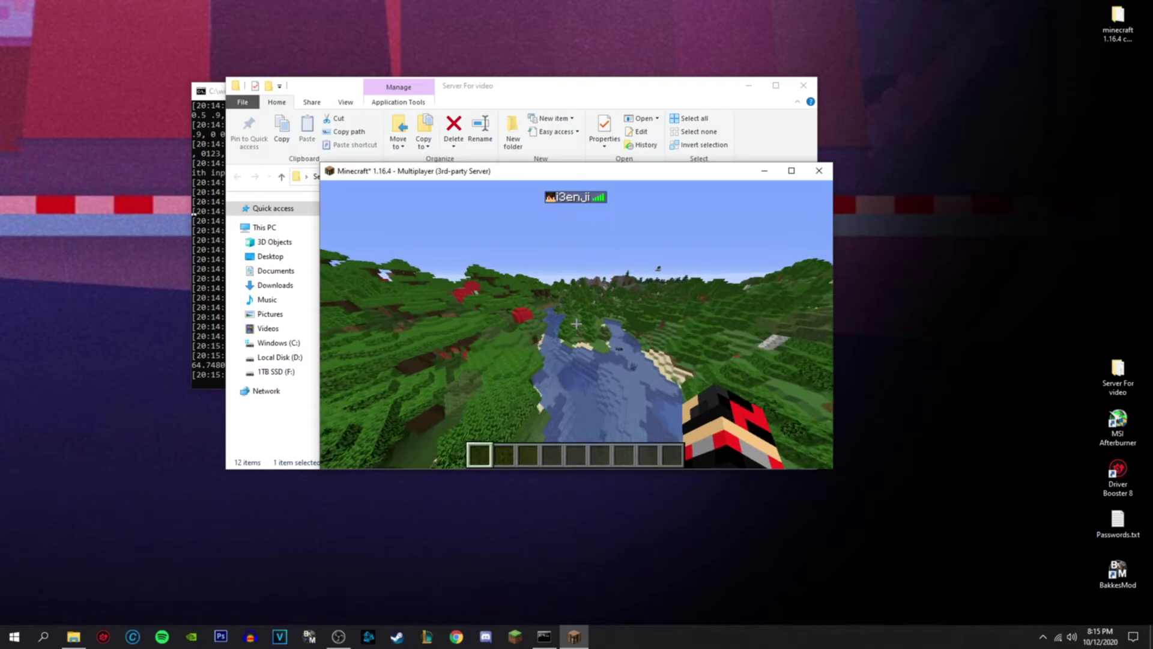
key("w")
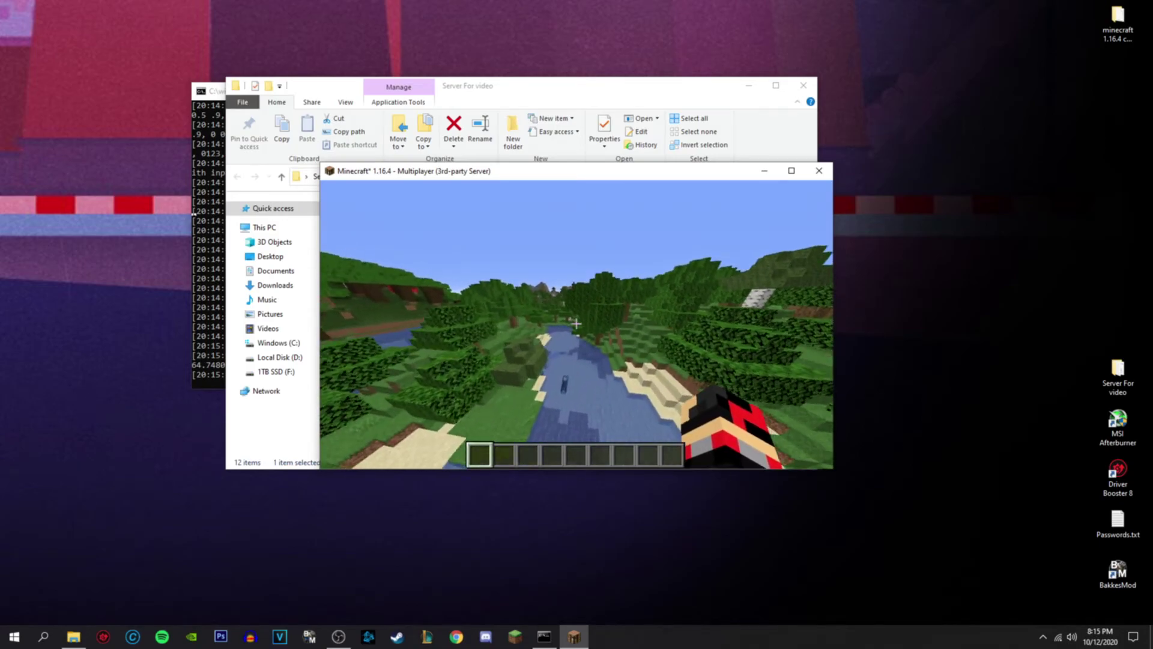
key("e")
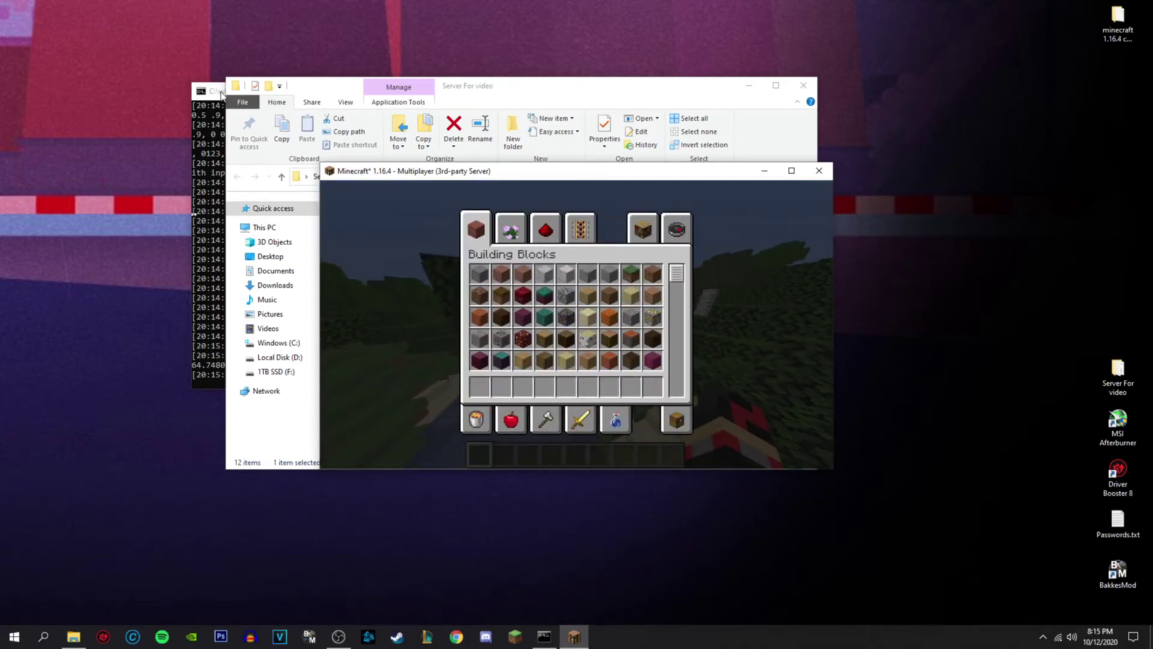
- Switch between the server console and the server folder window, selecting server.jar
left_click(219, 93)
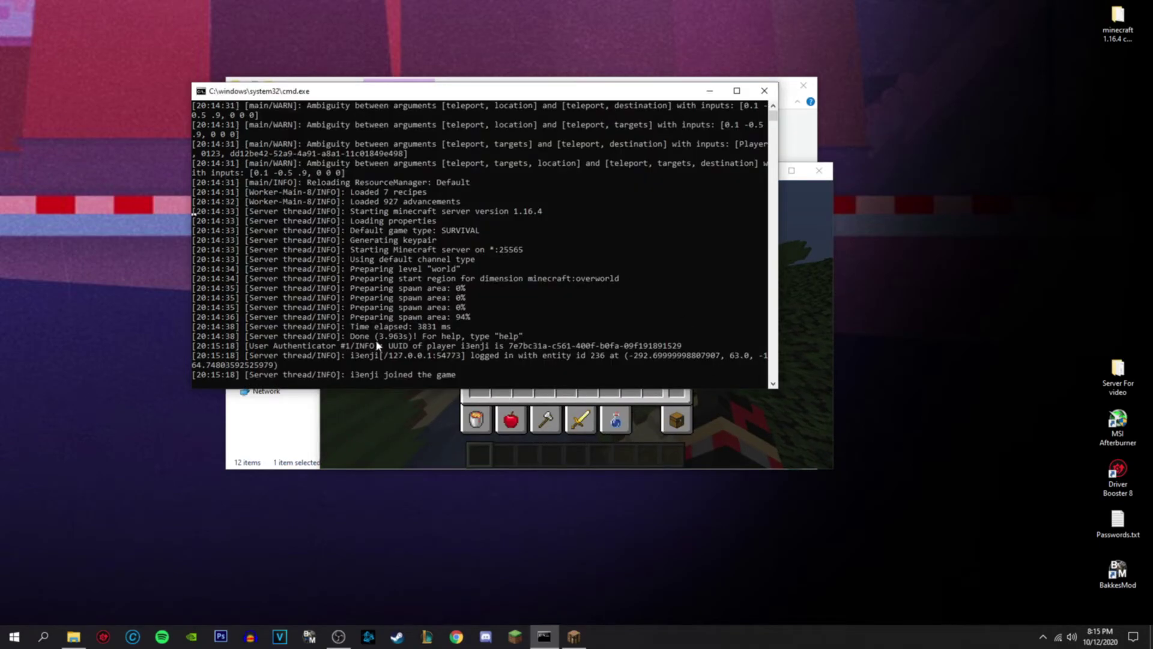
left_click(673, 78)
left_click(359, 293)
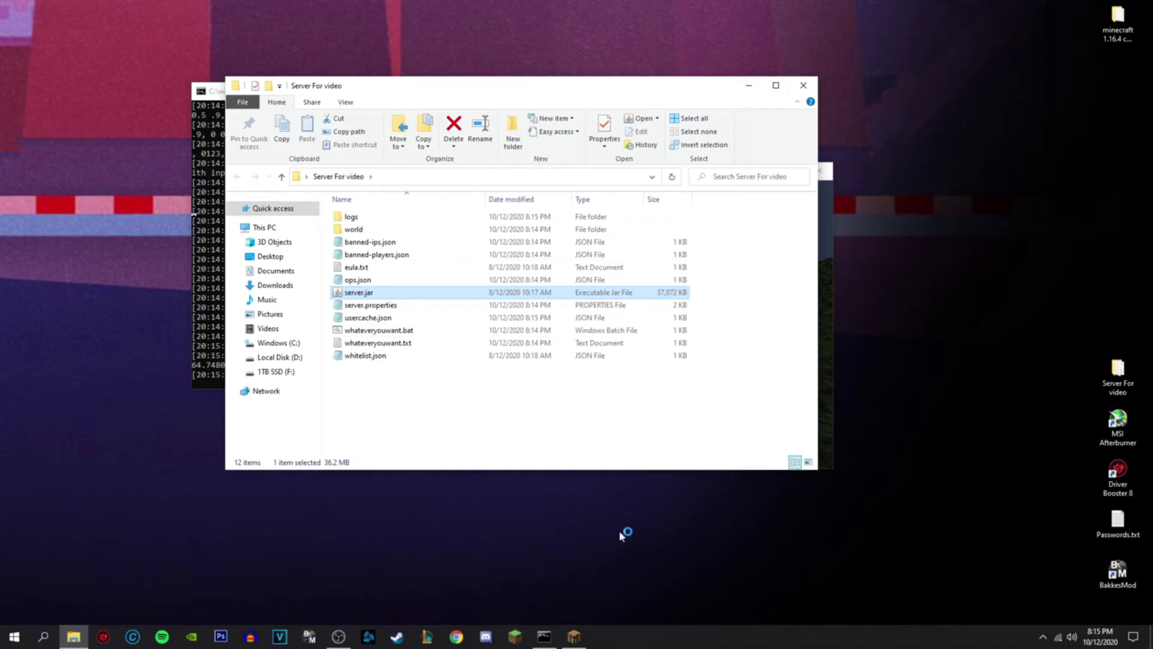
key("alt+Tab")
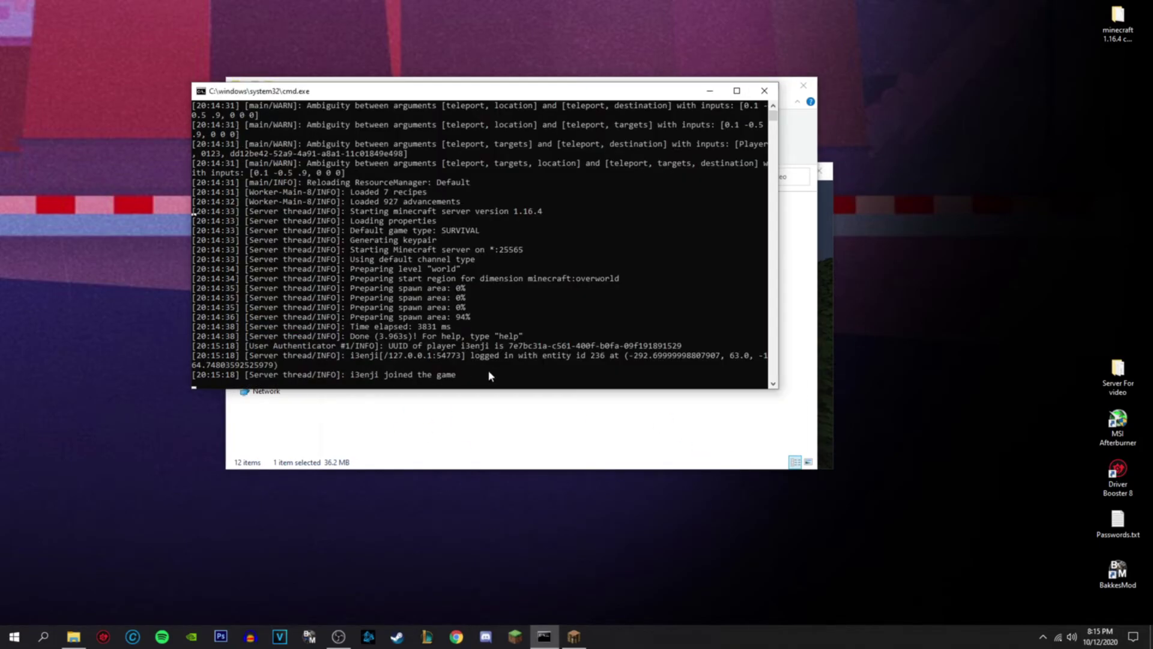
left_click(680, 78)
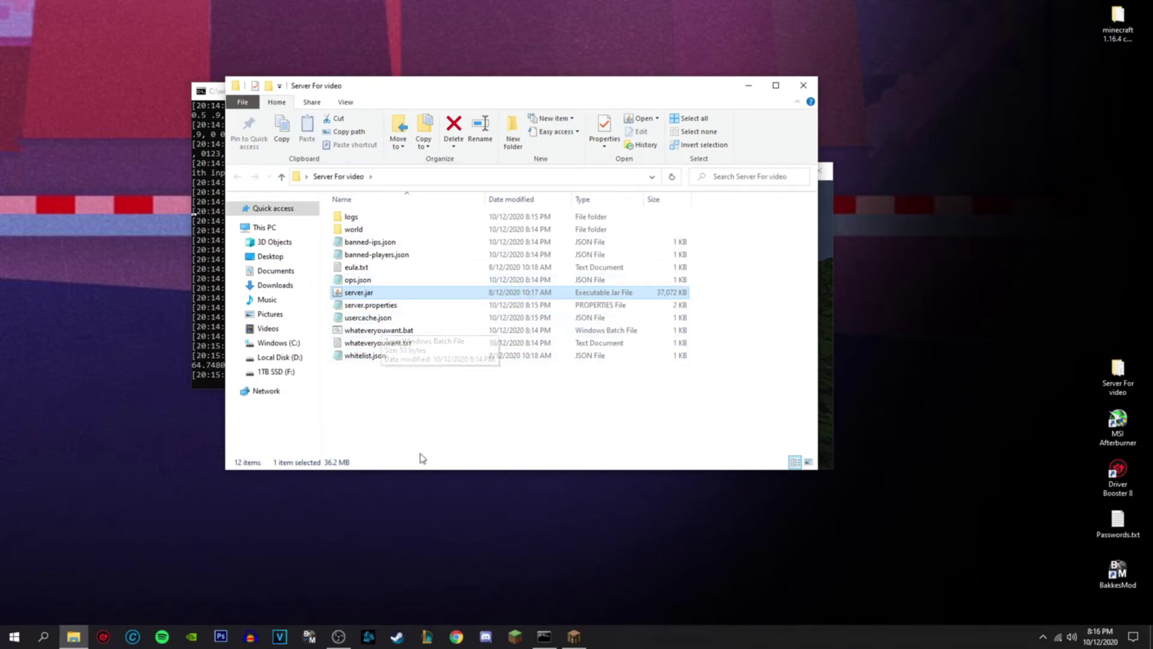
- Run the op command with the player's name in the server console and clear stray input
mouse_move(540, 635)
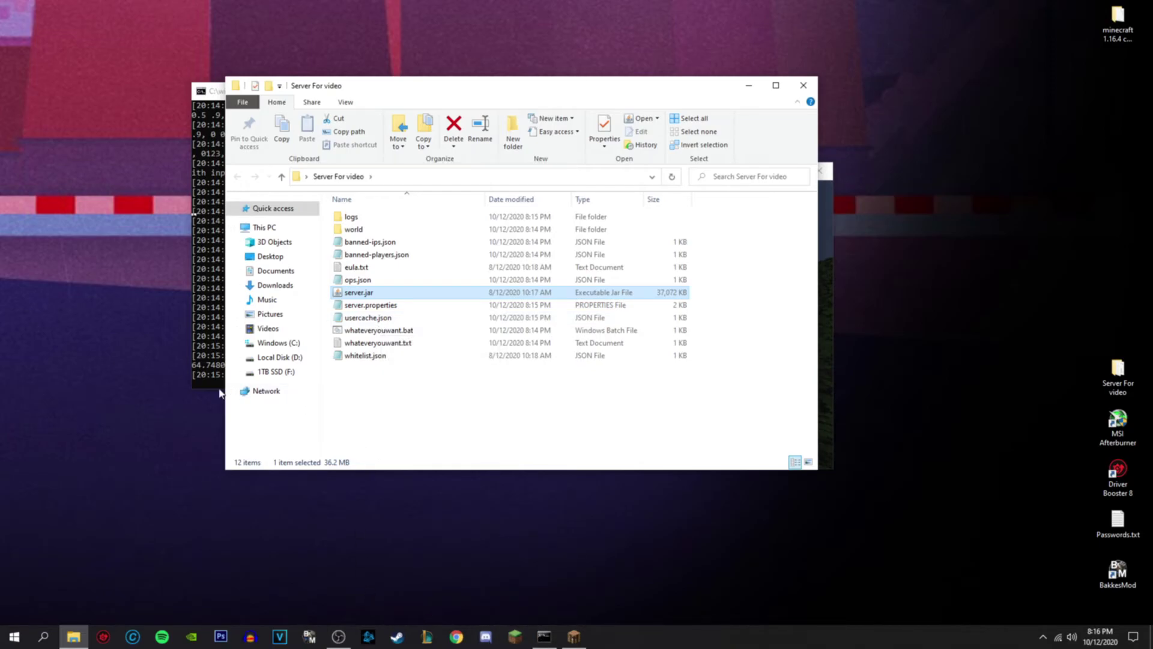
left_click(218, 384)
type("op dead")
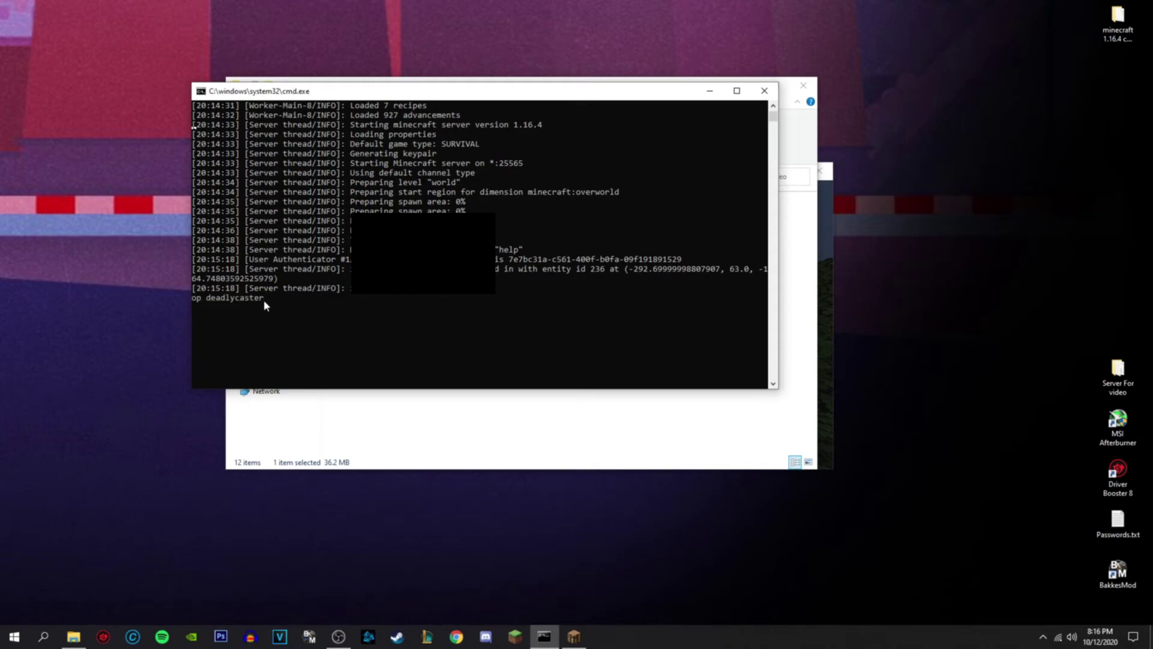
type("lycaster")
key("Return")
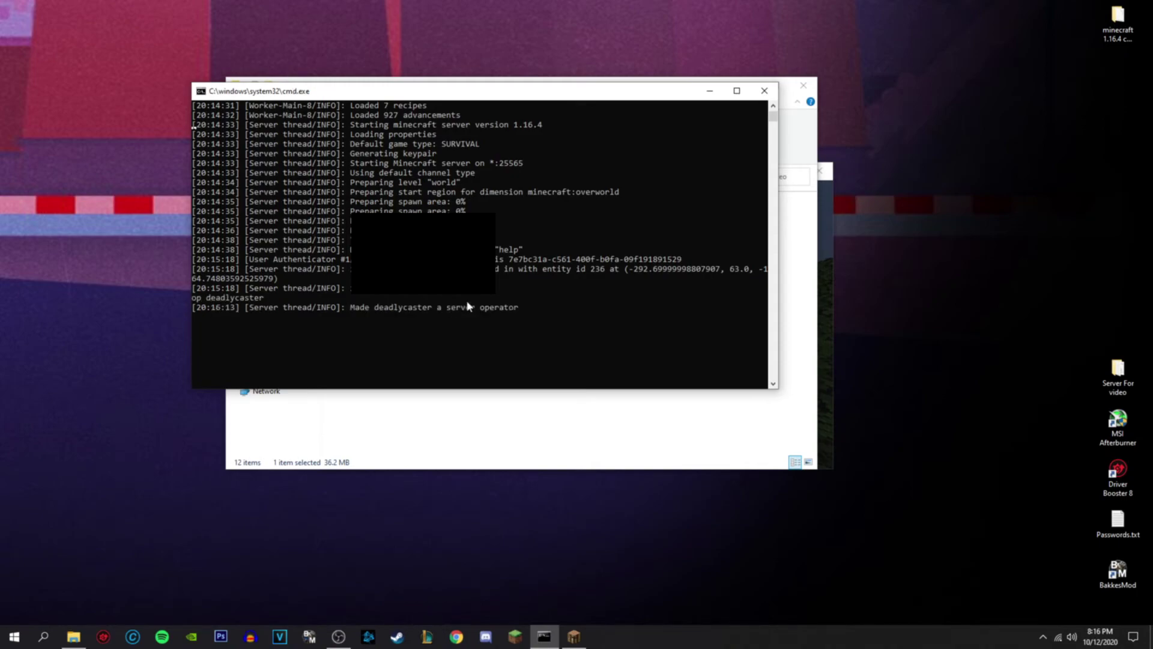
type("iwqueghriwyegriuwqegrwyiuer")
key("BackSpace")
key("BackSpace")
key("BackSpace")
key("BackSpace")
key("BackSpace")
key("BackSpace")
key("BackSpace")
key("BackSpace")
key("BackSpace")
key("BackSpace")
key("BackSpace")
key("BackSpace")
key("BackSpace")
key("BackSpace")
key("BackSpace")
key("BackSpace")
key("BackSpace")
key("BackSpace")
key("BackSpace")
key("BackSpace")
left_click(465, 292)
- Return to Minecraft, close the inventory, and travel across savanna, through a cave, onto treetops
left_click(573, 636)
key("e")
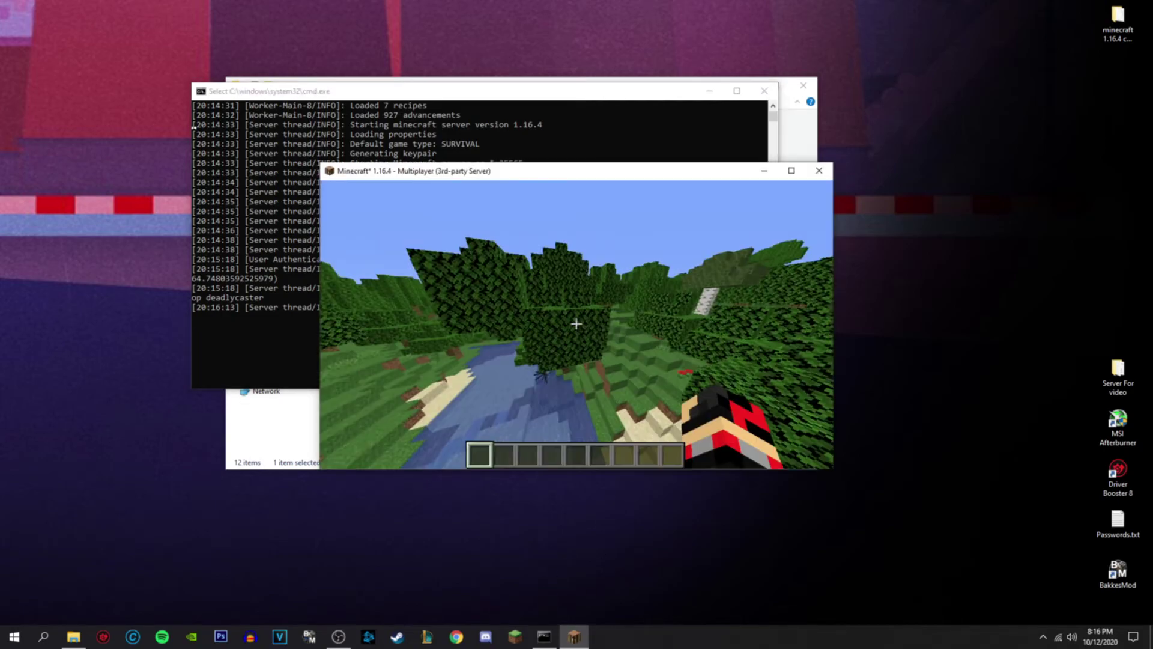
key("w")
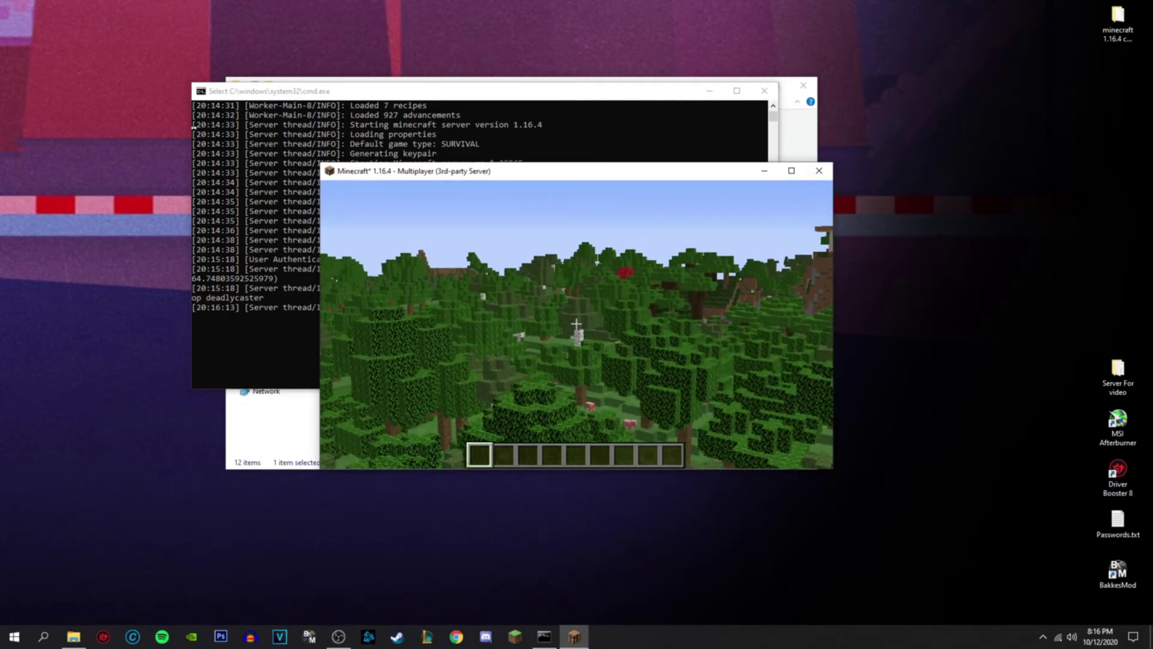
key("w")
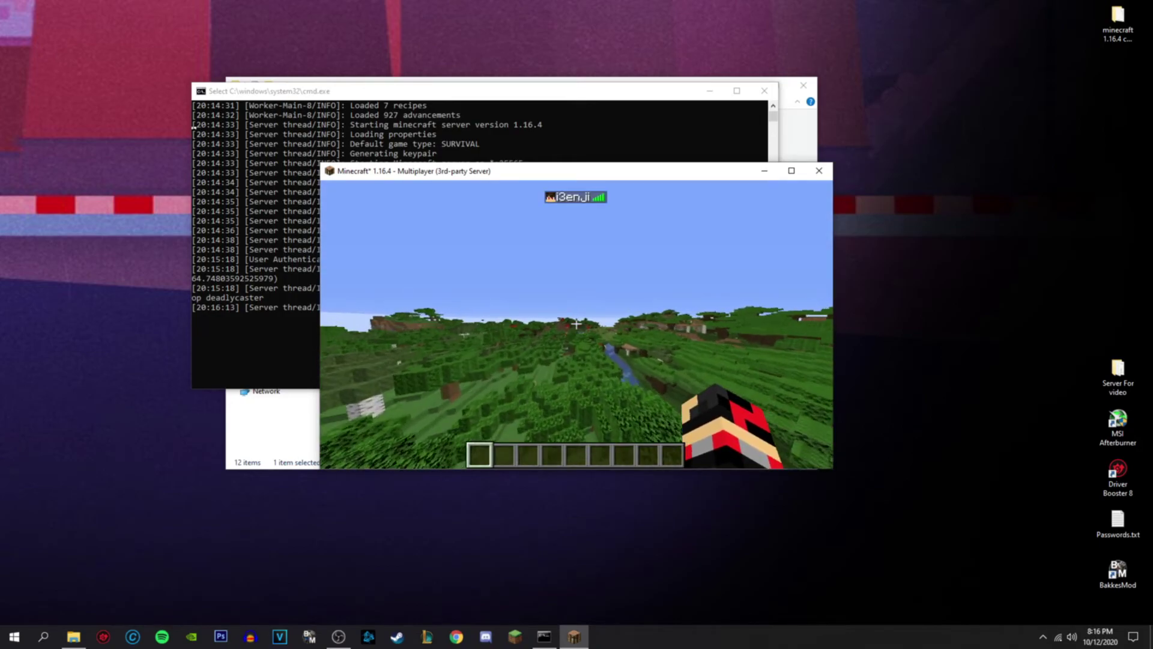
key("w")
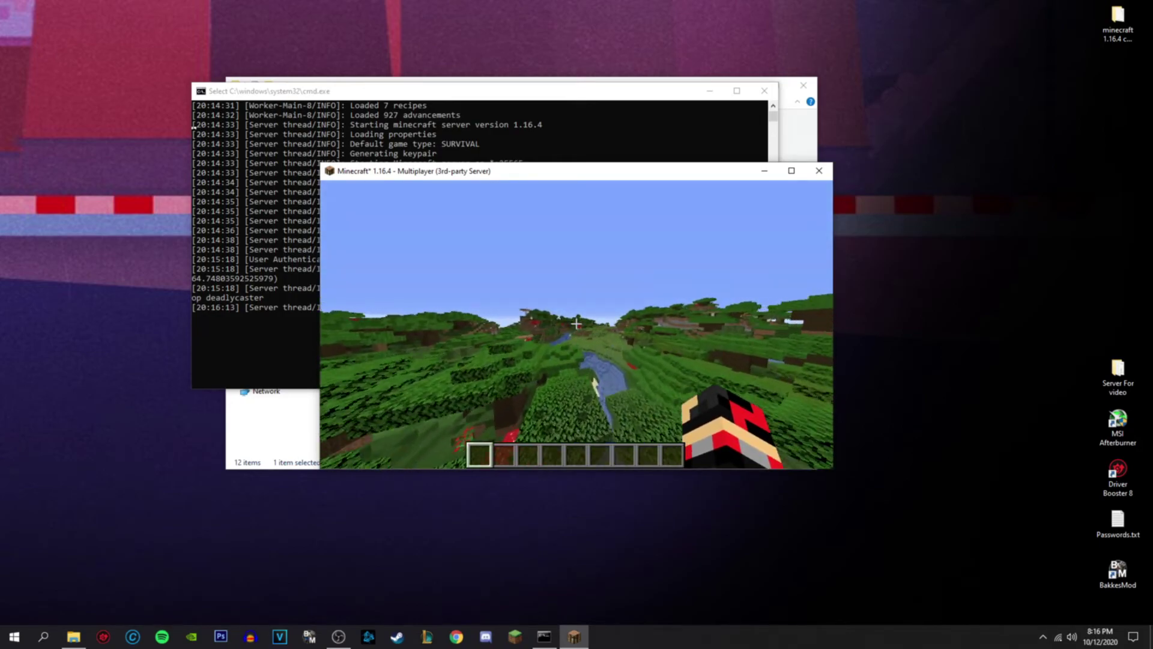
key("w")
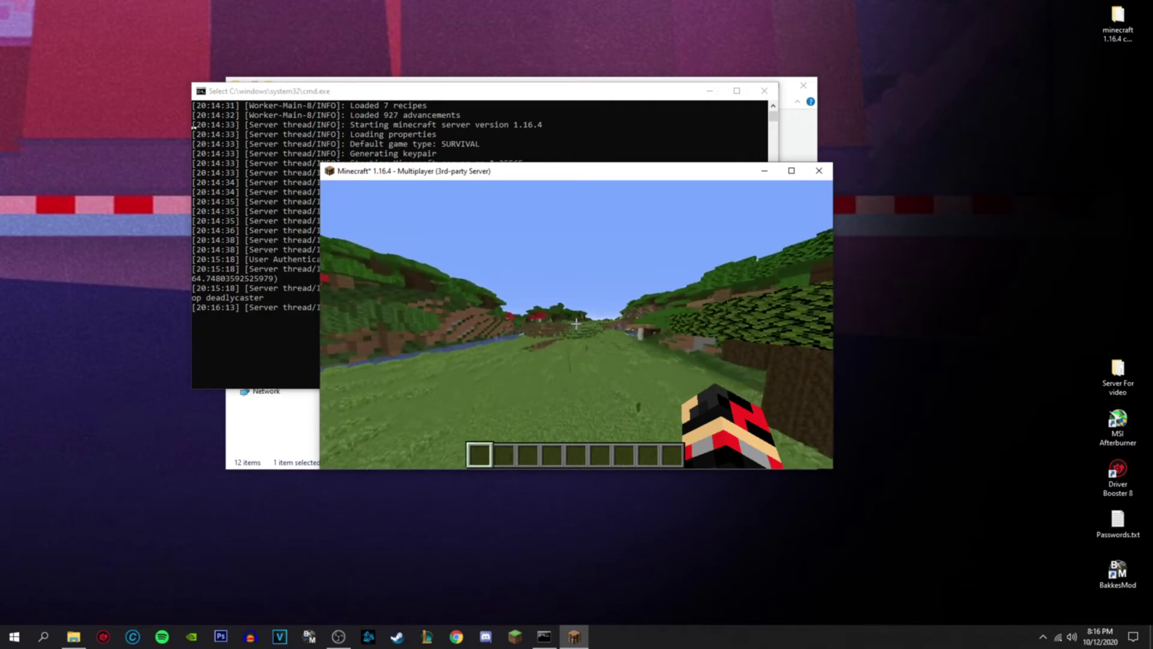
key("w")
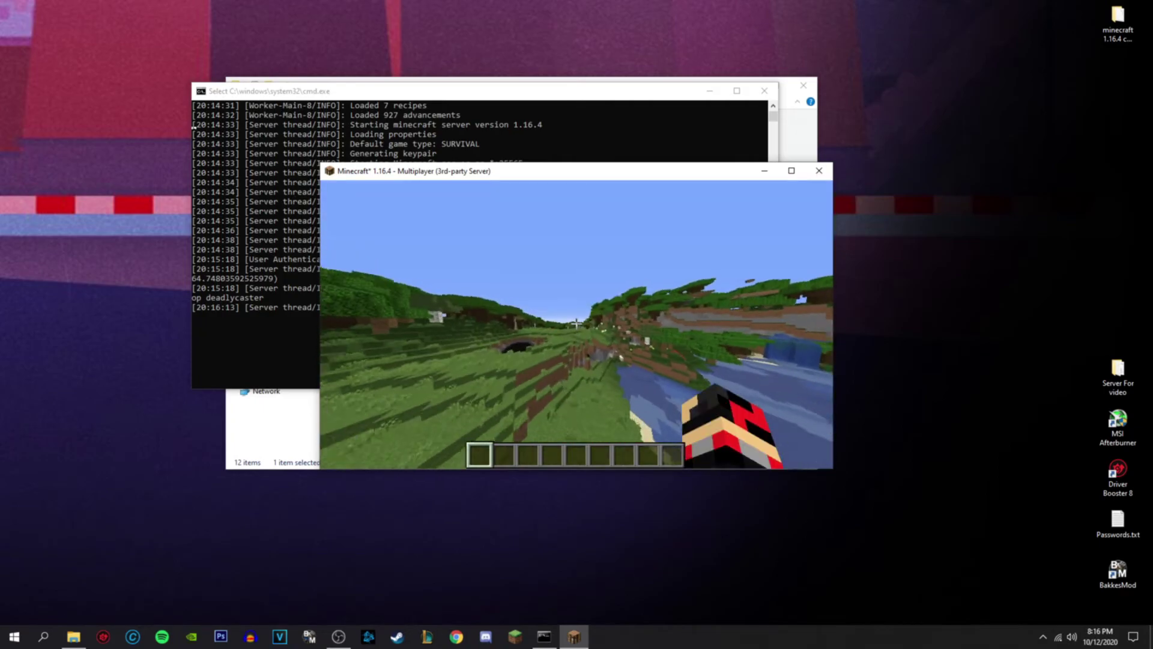
key("w")
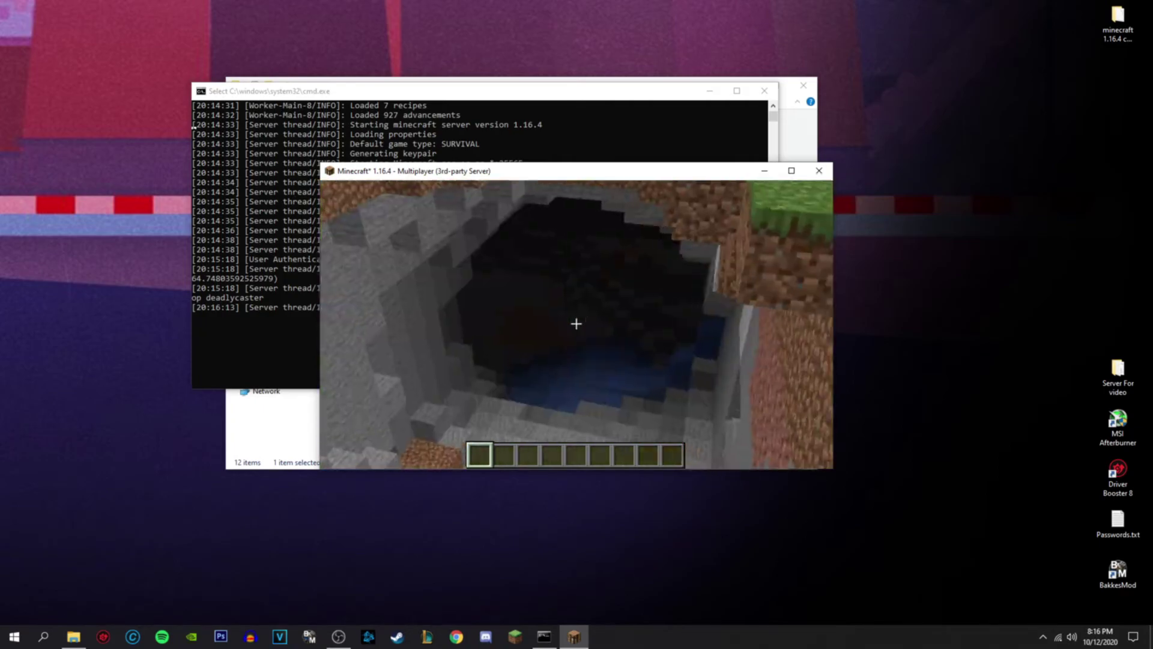
key("w")
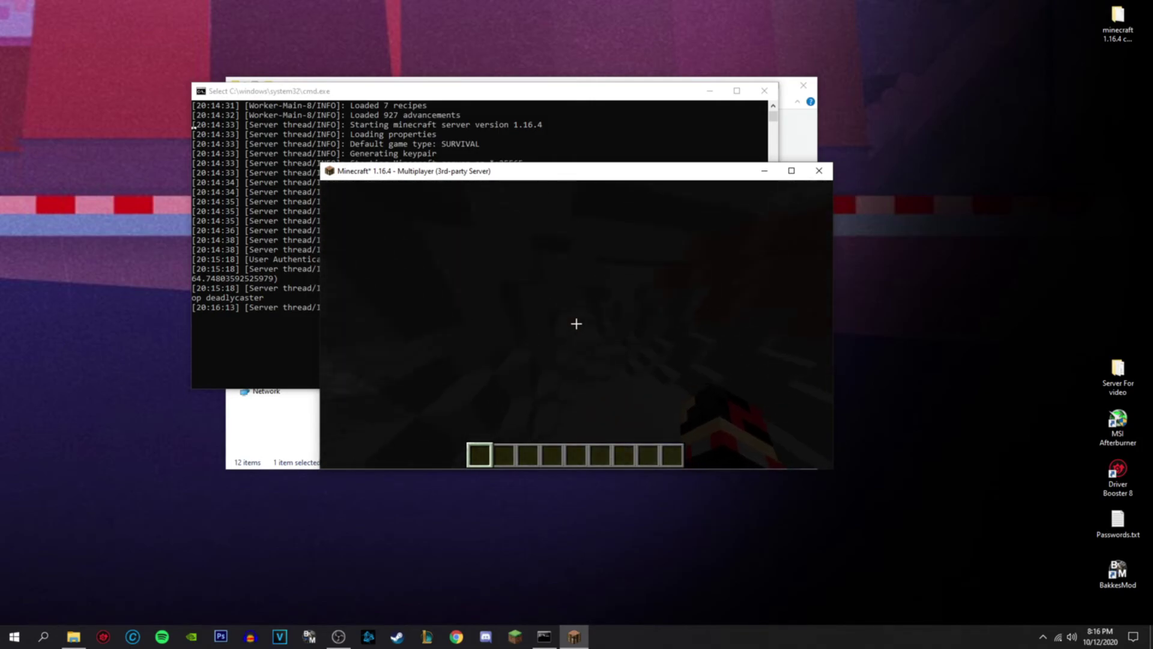
key("w")
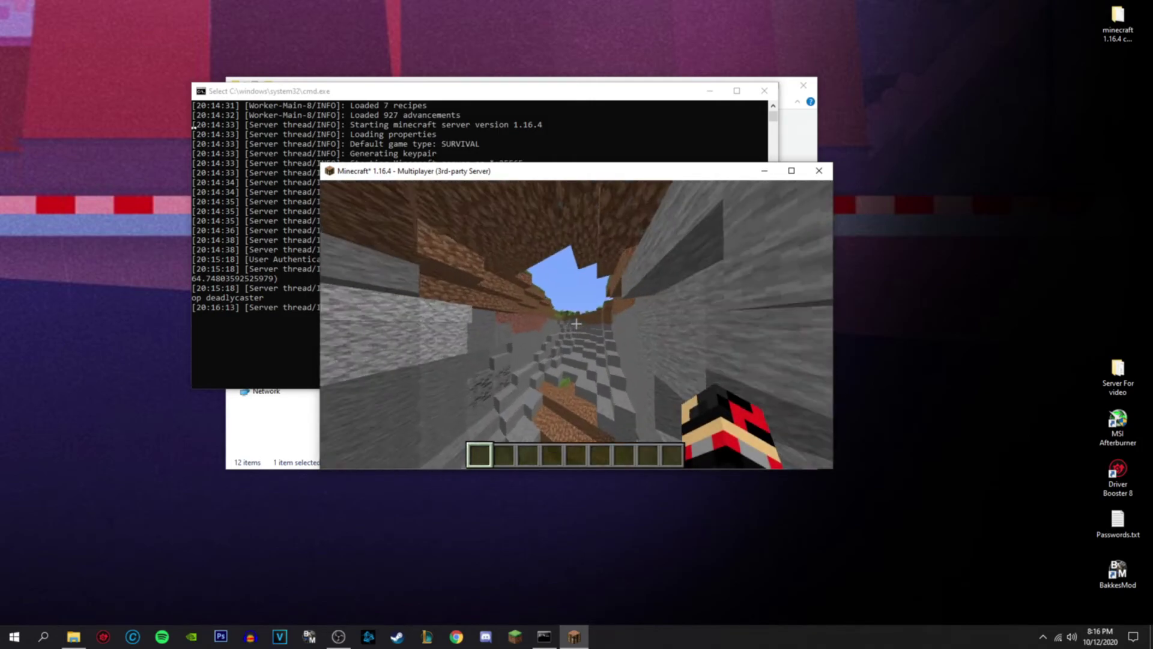
key("w")
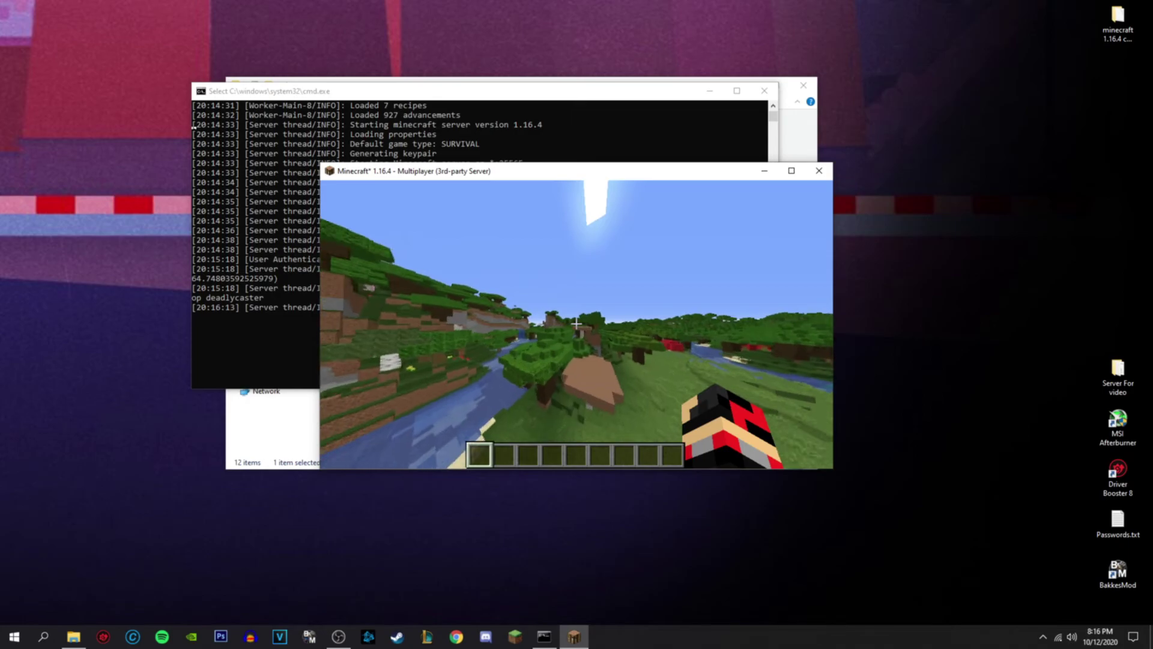
key("w")
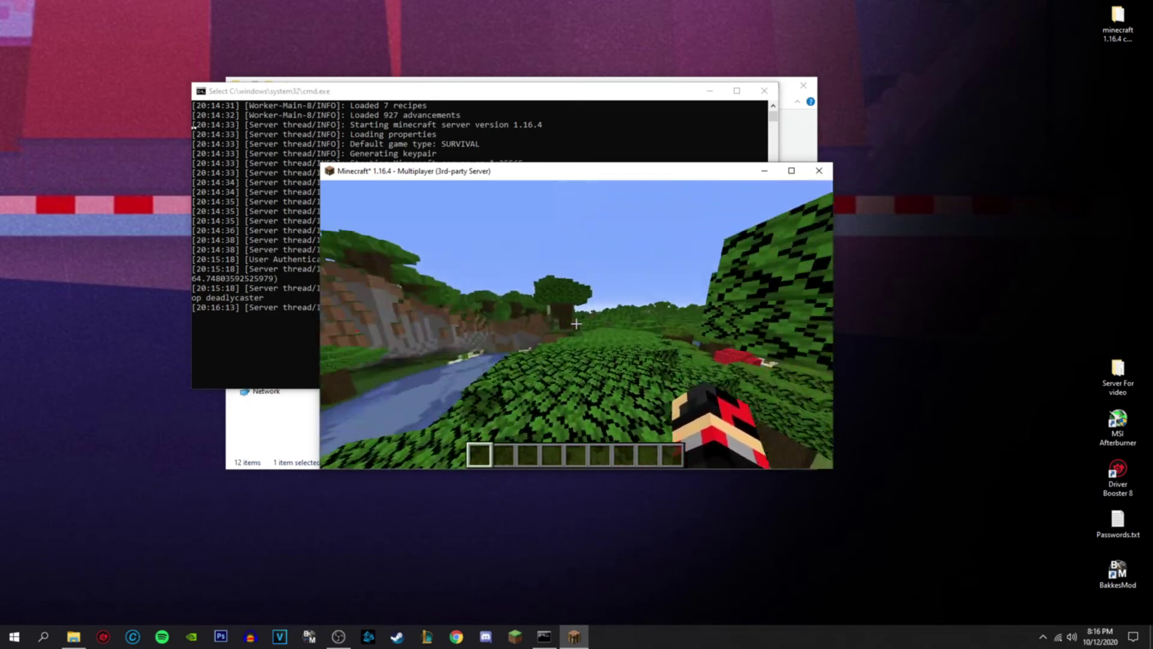
key("w")
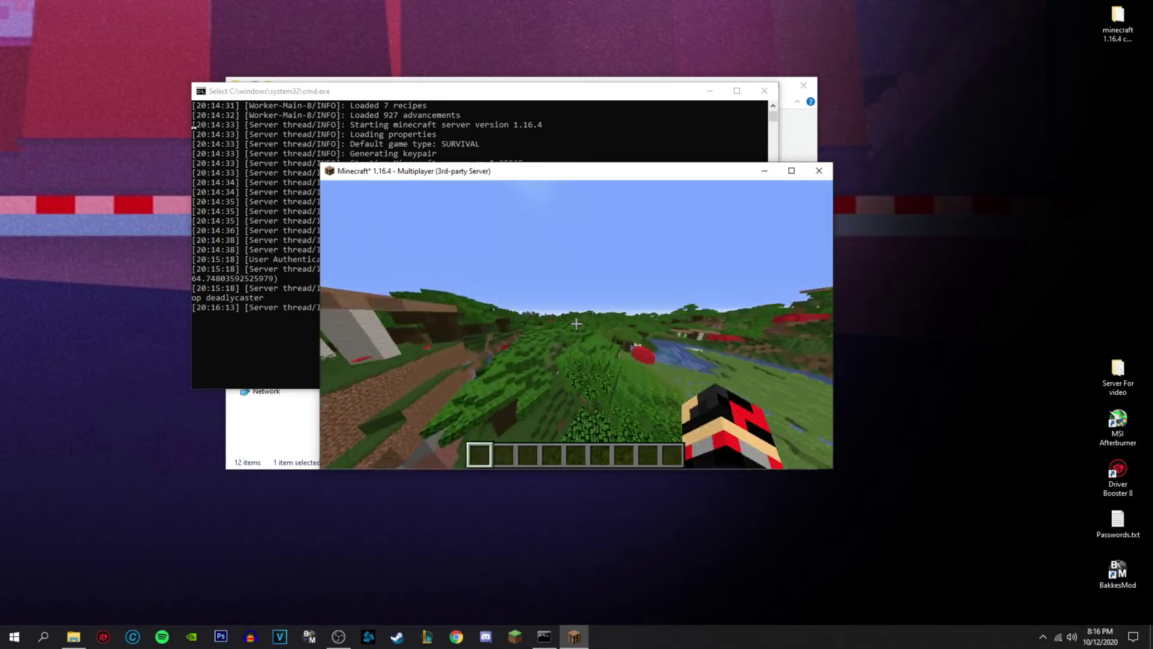
key("w")
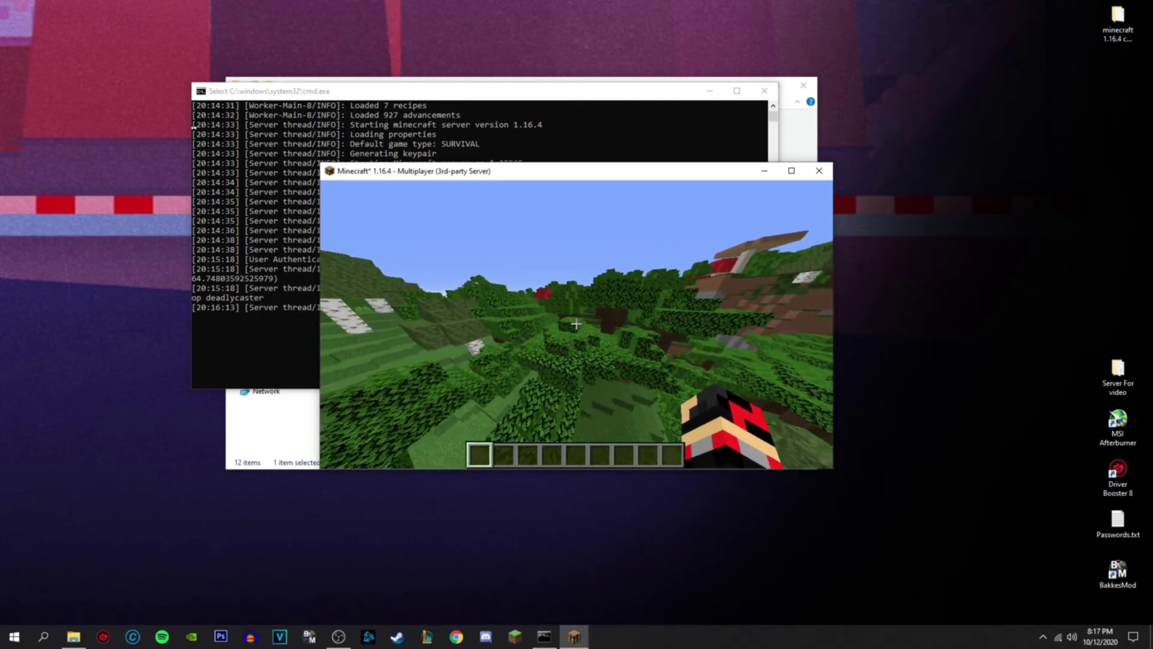
- Keep roaming through the river valley, a torch-lit cave, and into the forest
key("w")
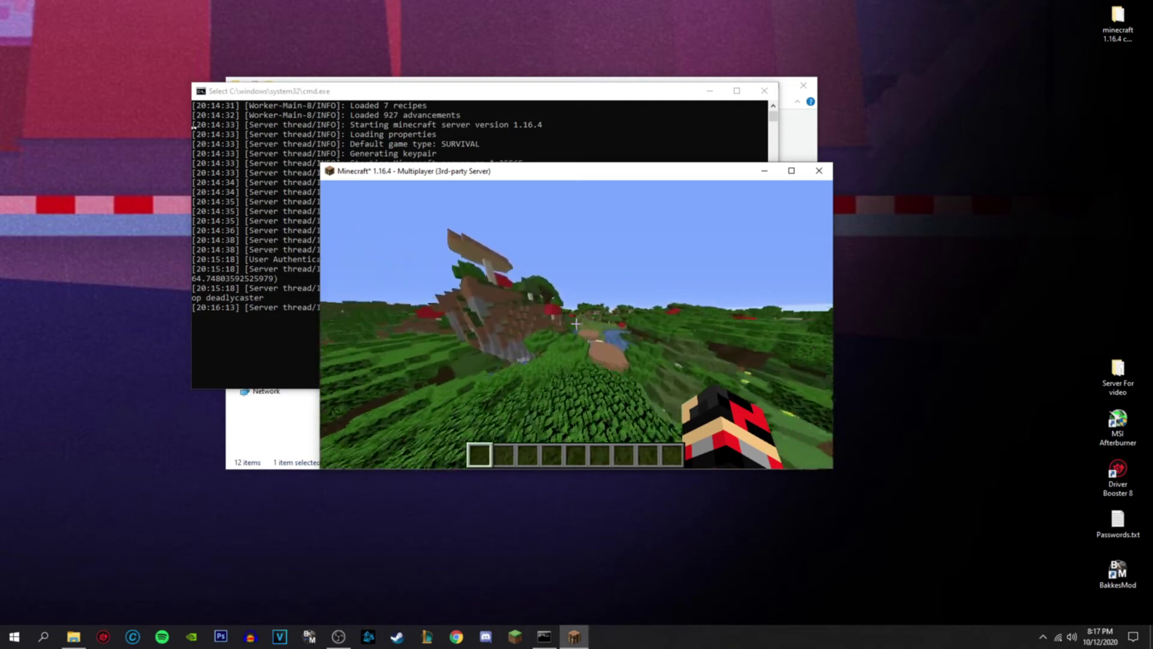
key("w")
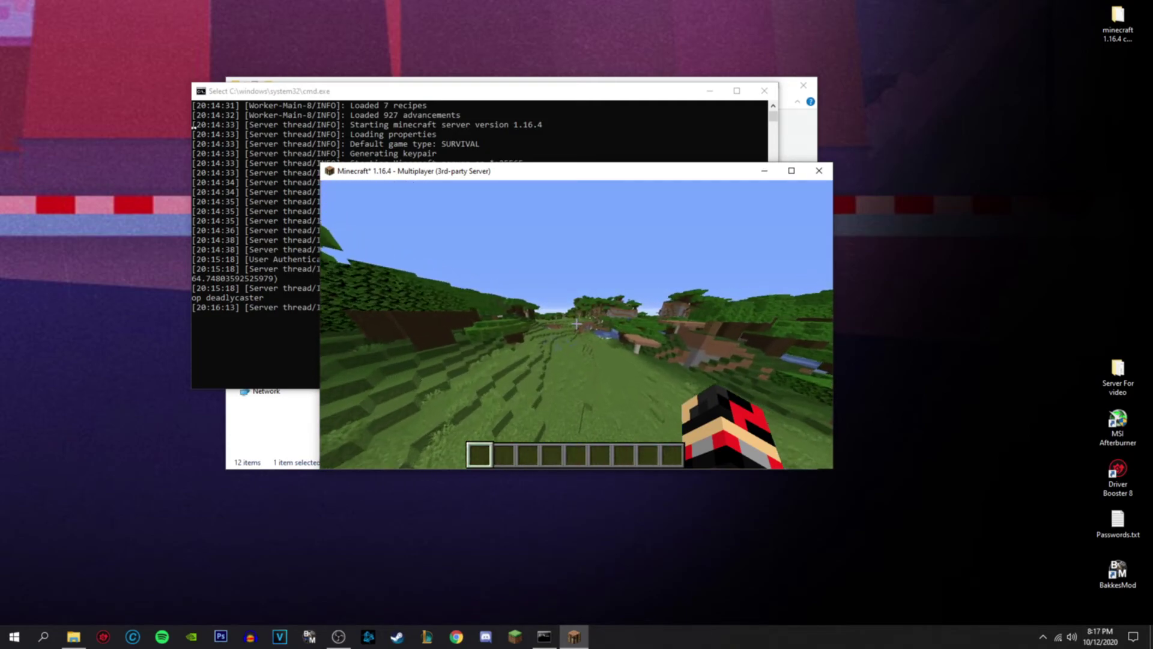
key("w")
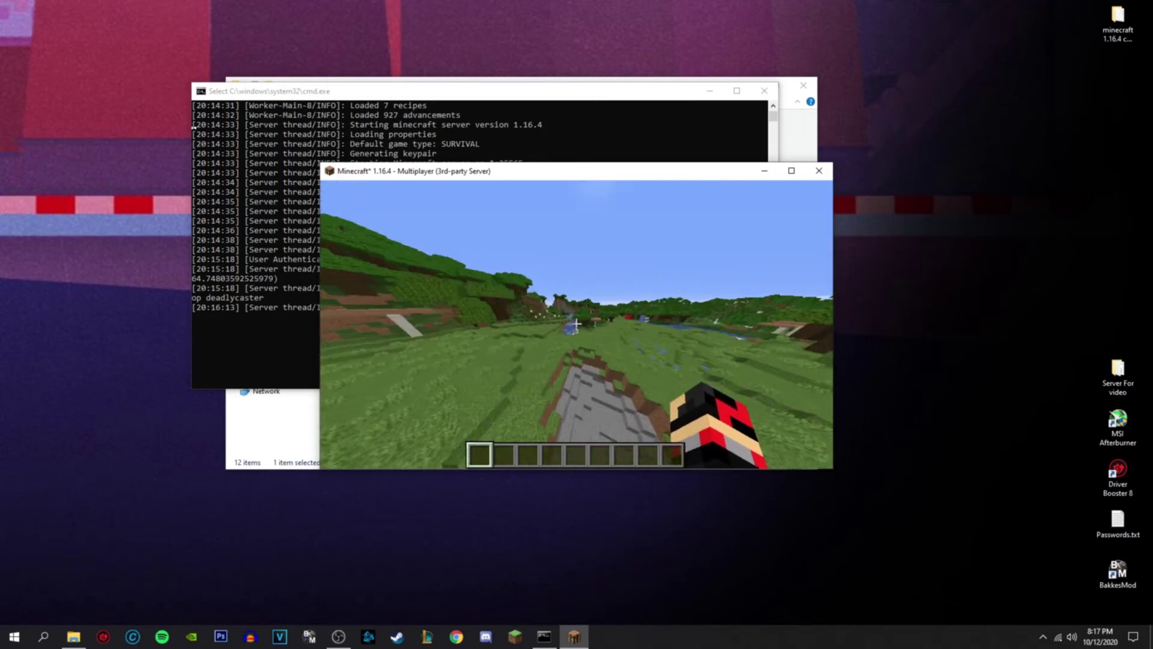
key("w")
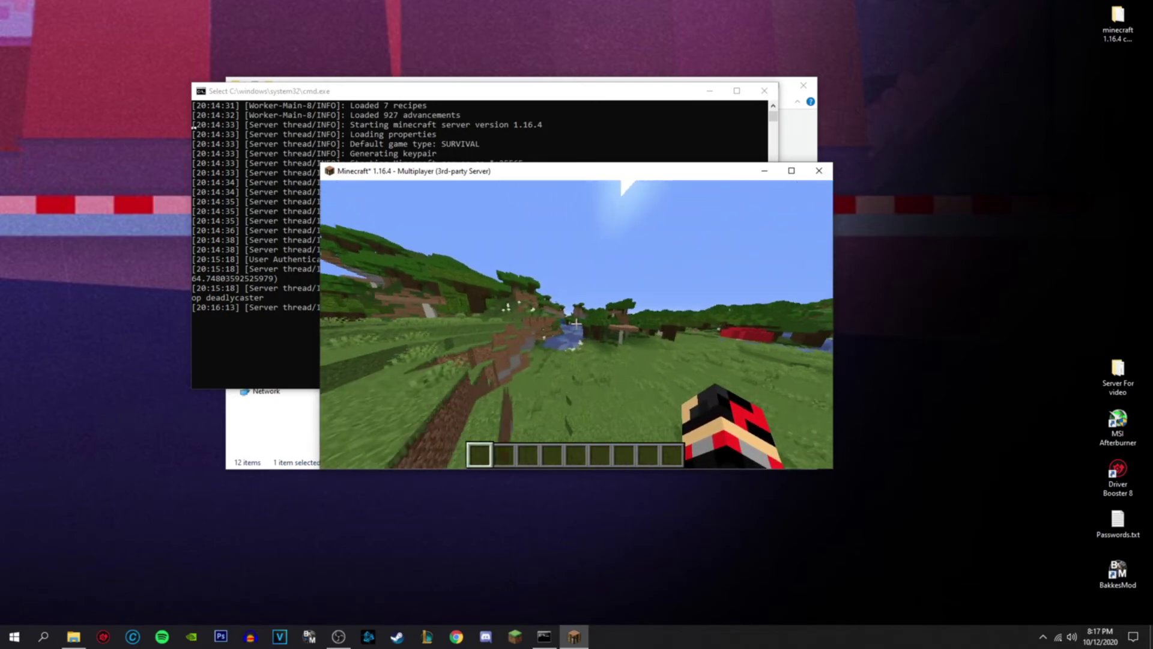
key("w")
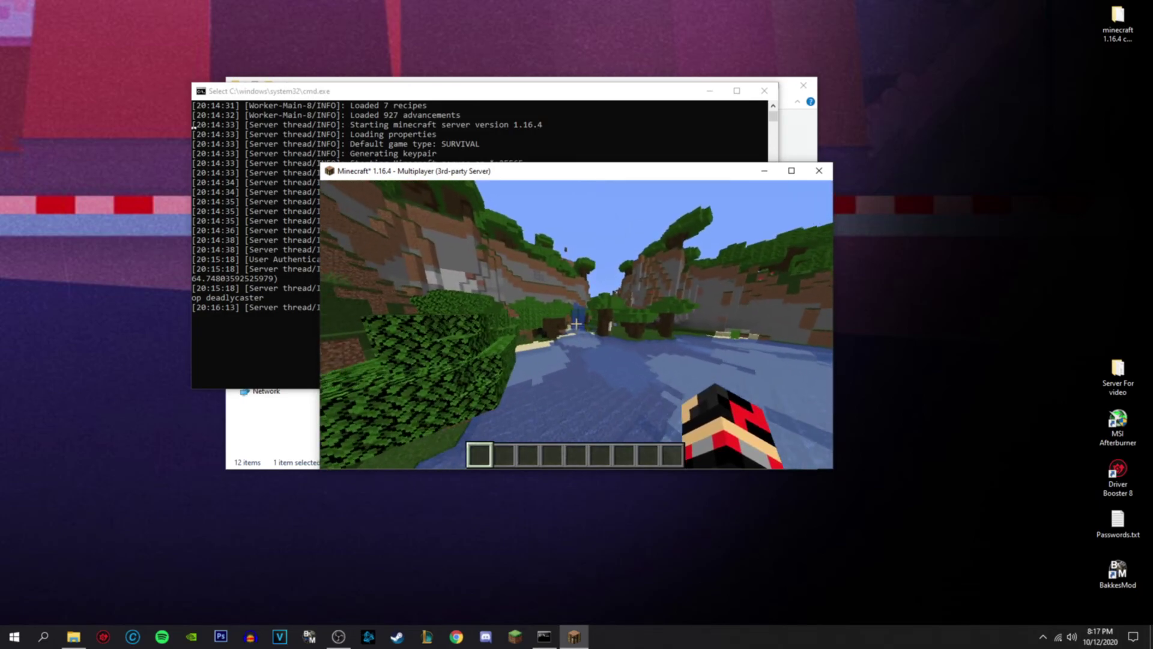
key("w")
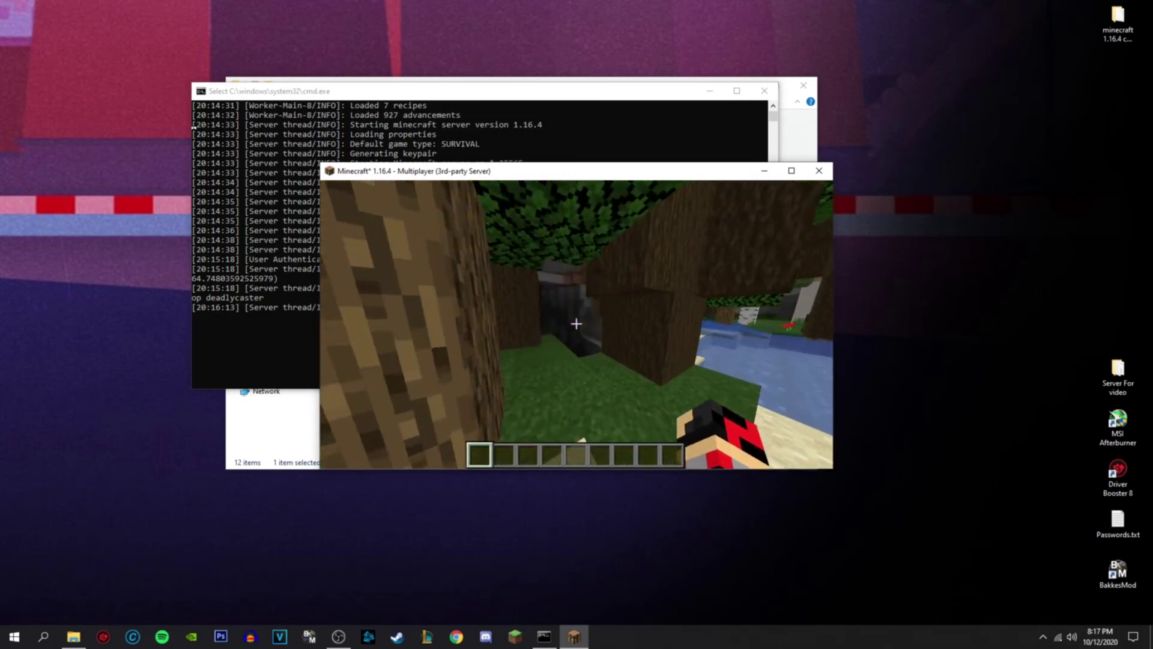
key("w")
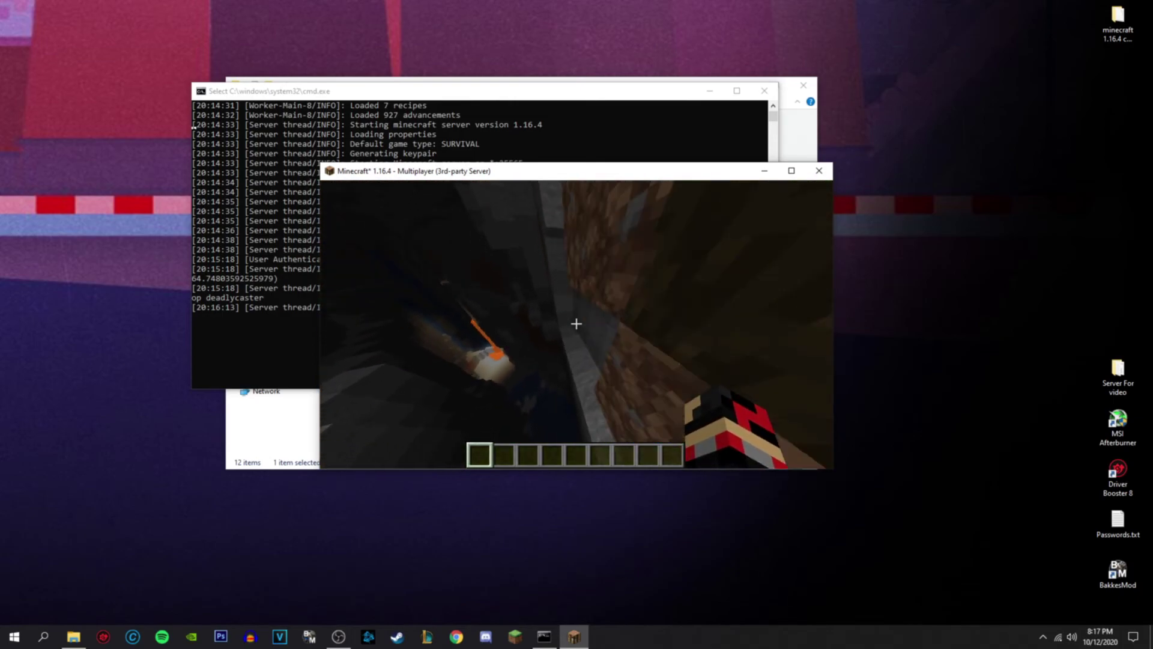
key("w")
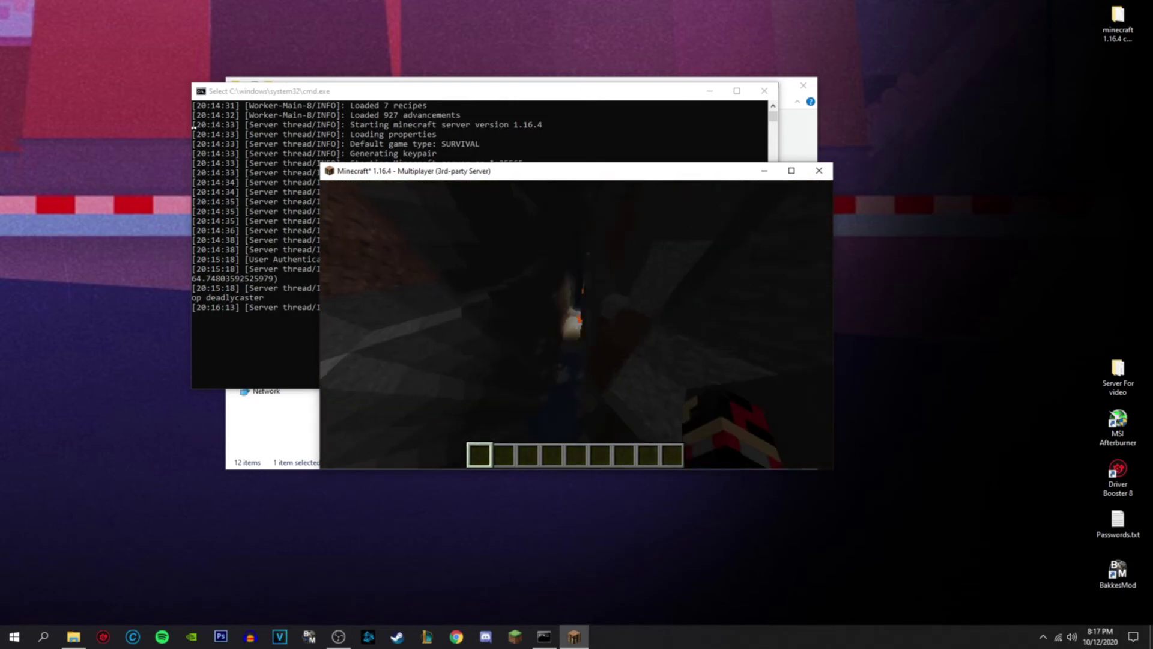
key("w")
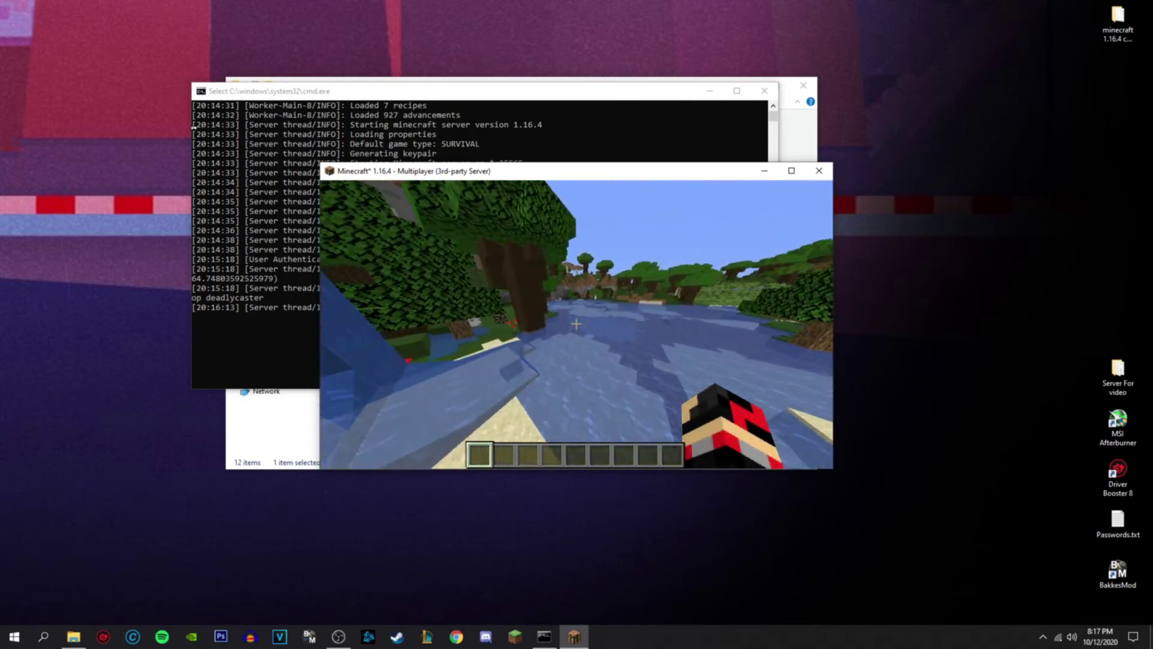
key("w")
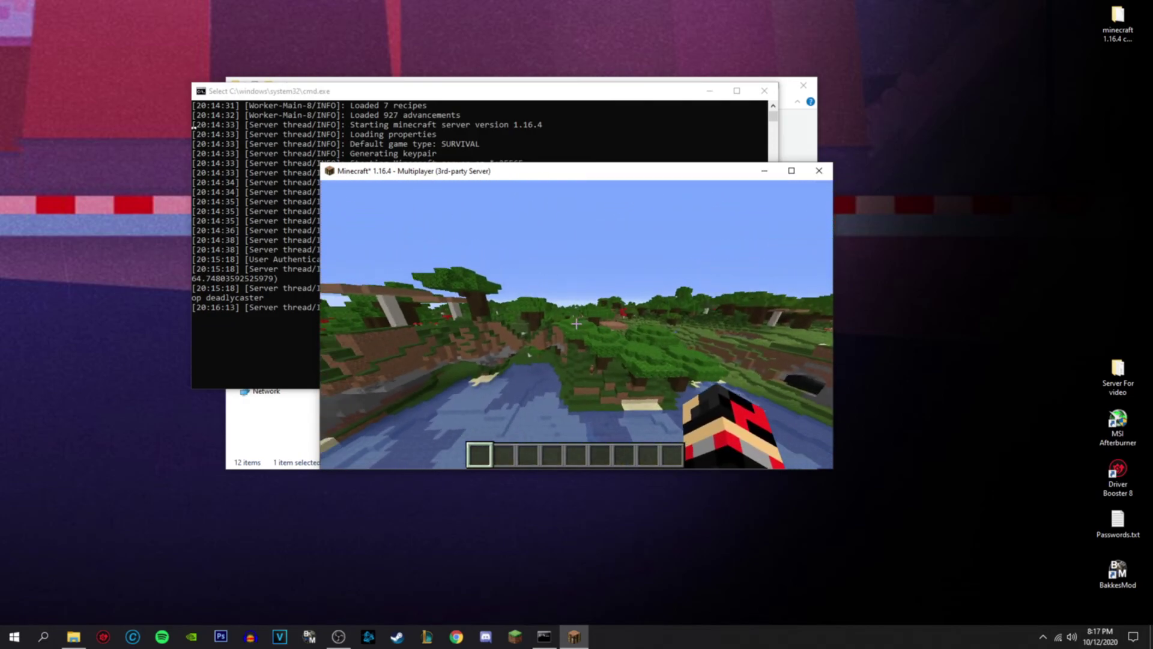
key("w")
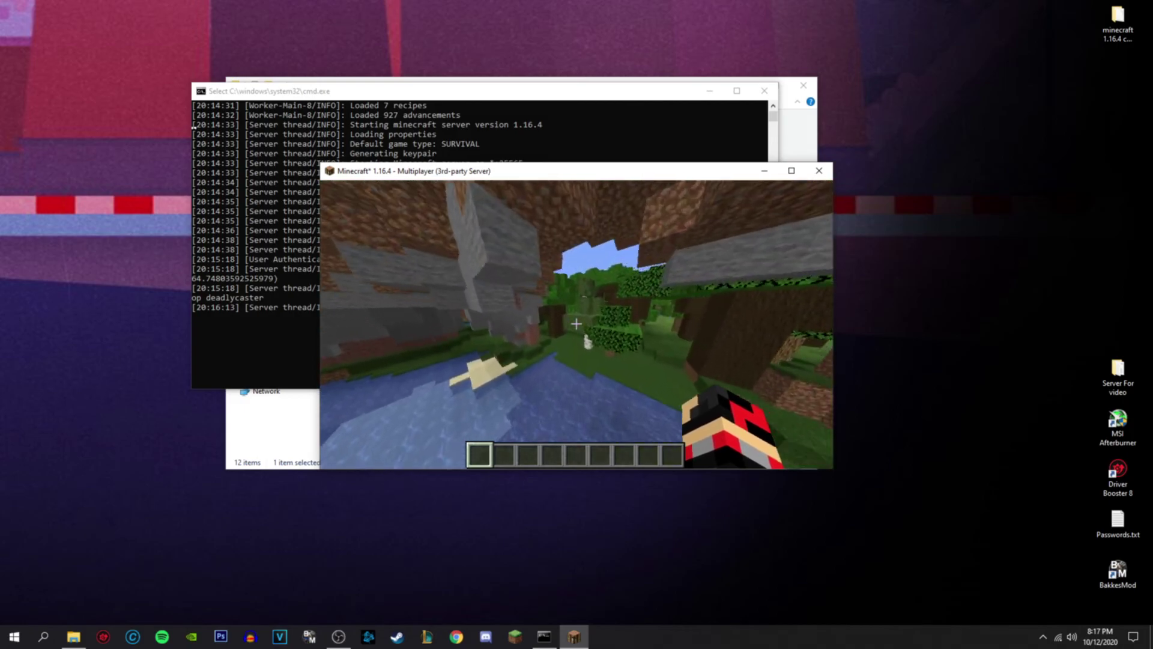
key("w")
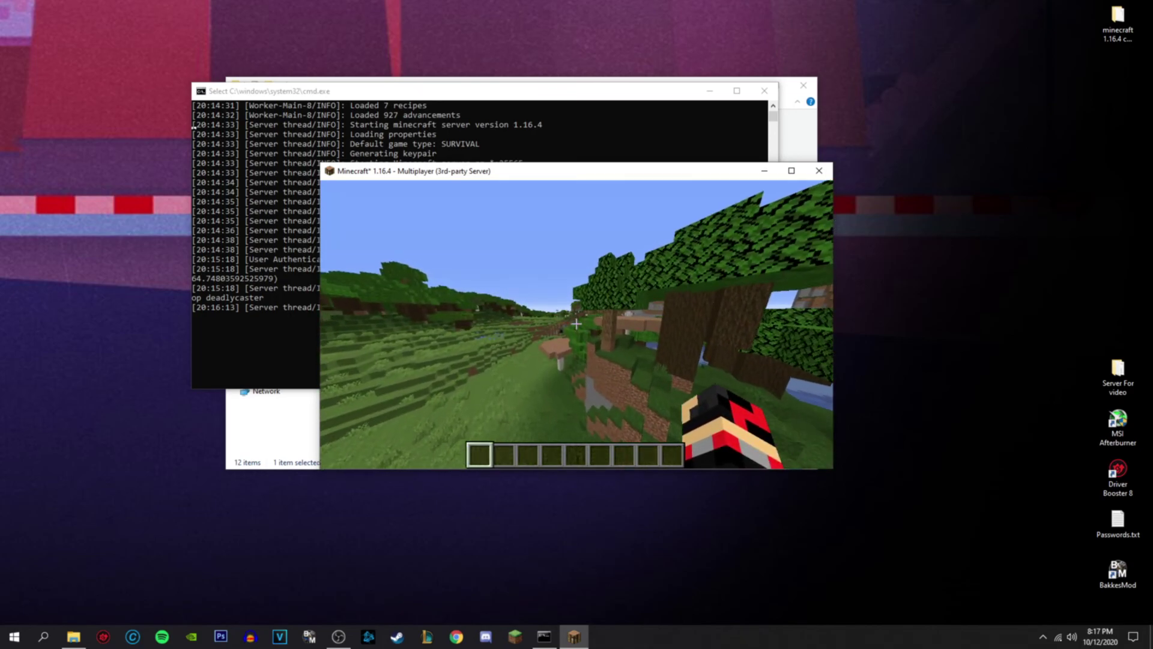
key("w")
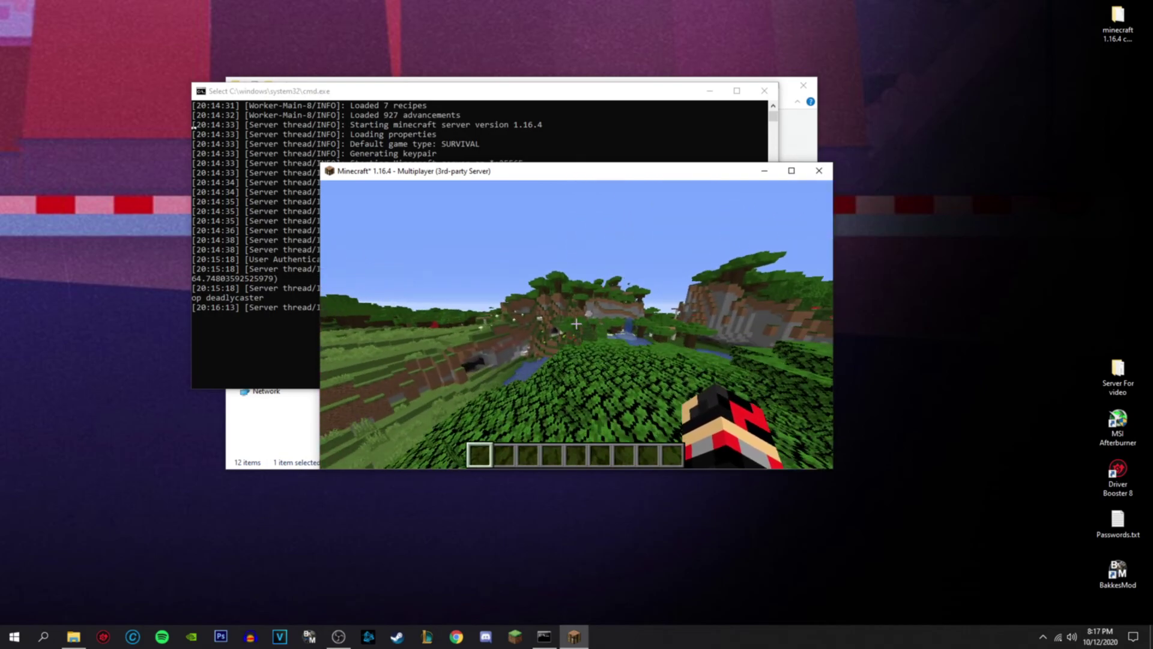
key("w")
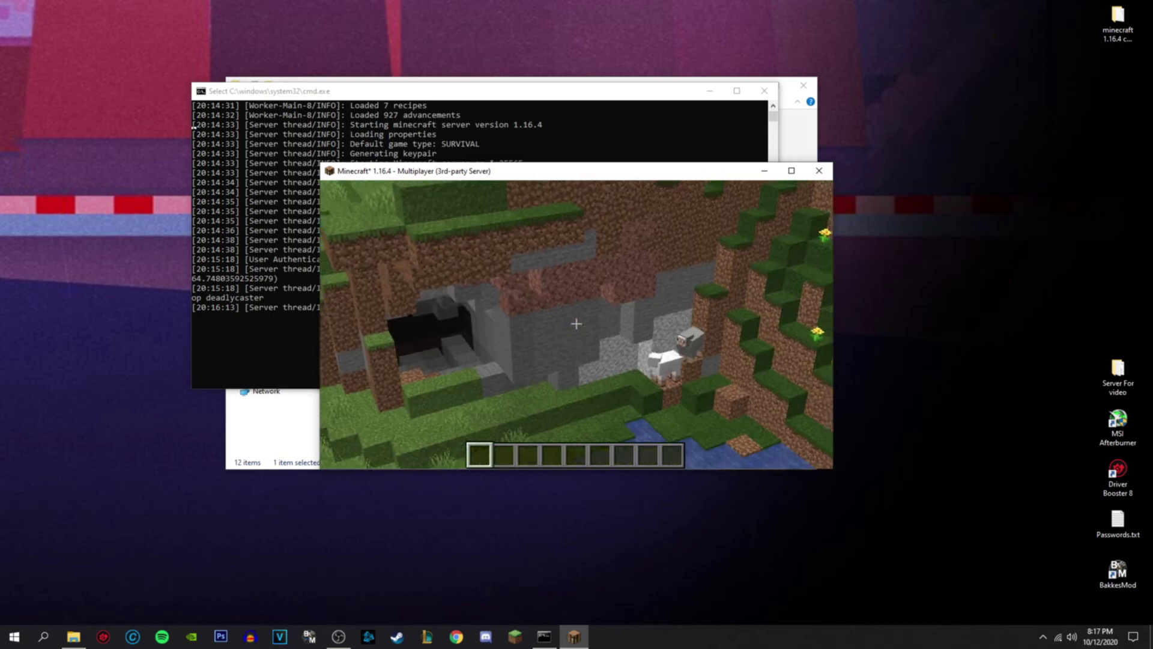
key("w")
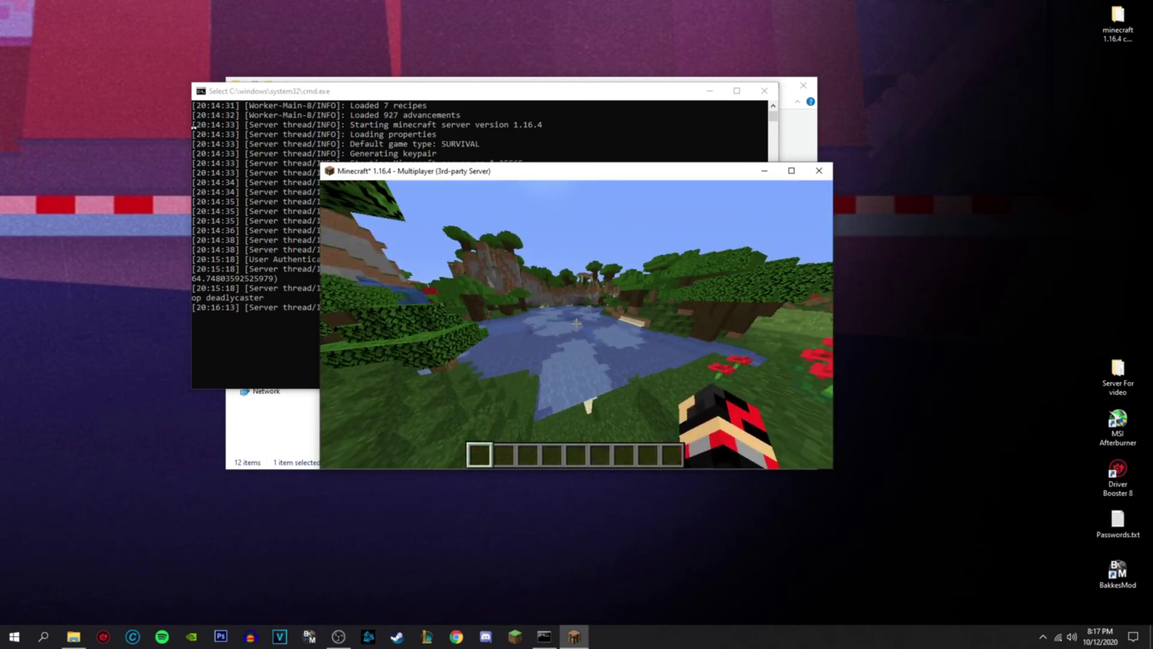
- Switch to the front-facing third-person view and fly across the river over the treetops
key("F5")
key("F5")
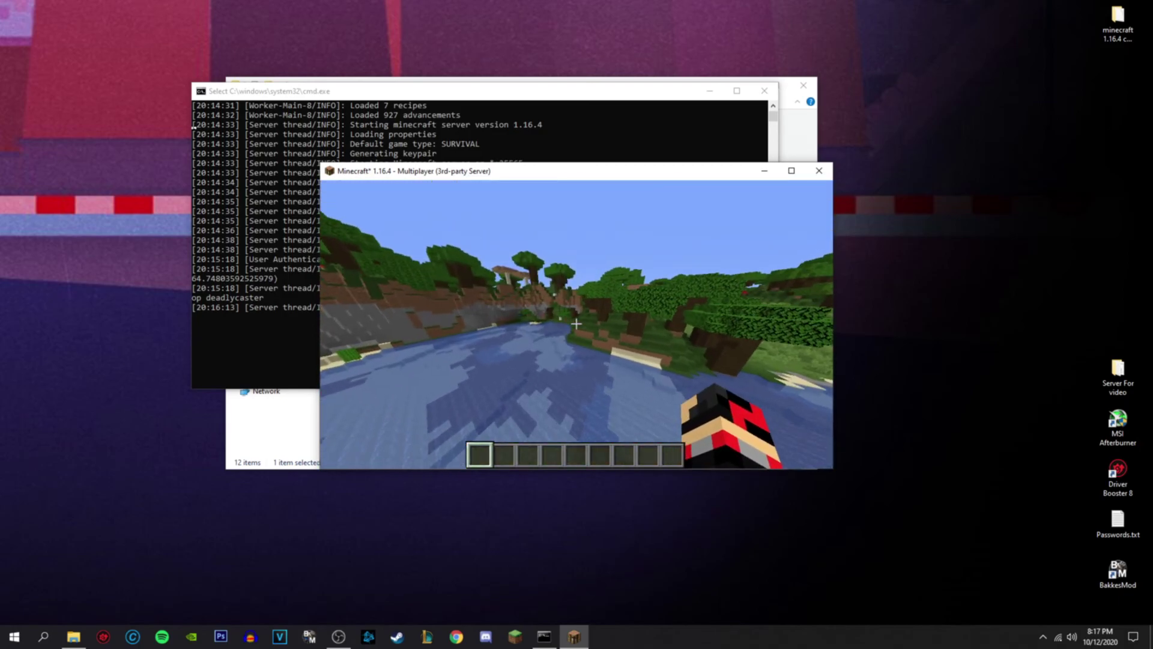
key("w")
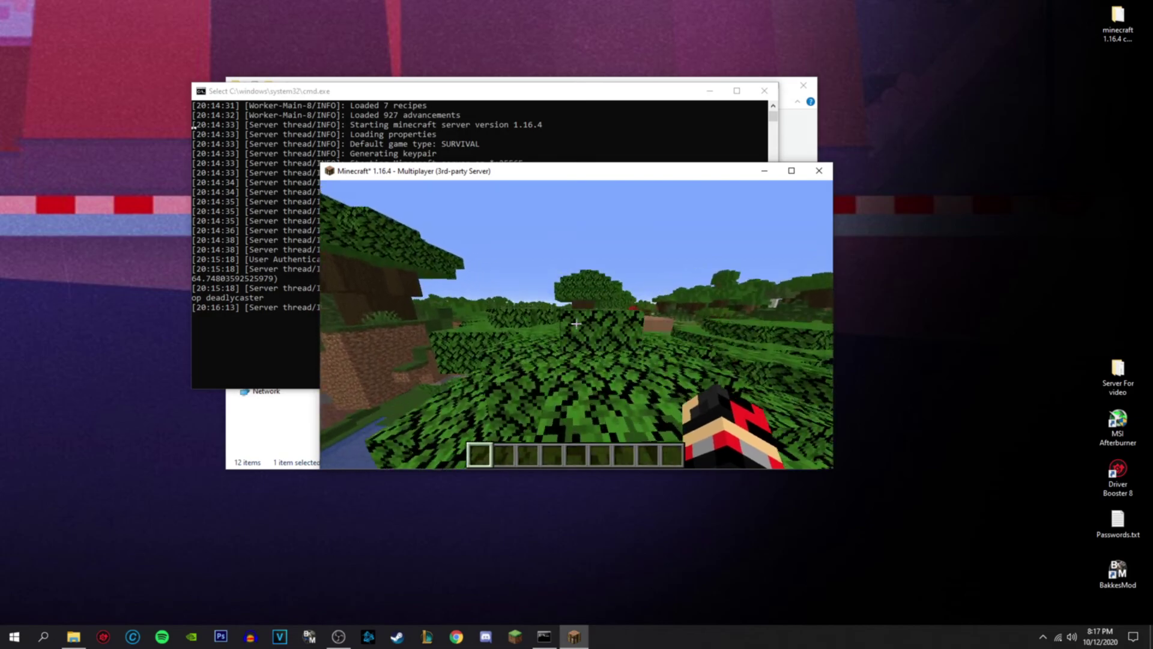
key("w")
key("w")
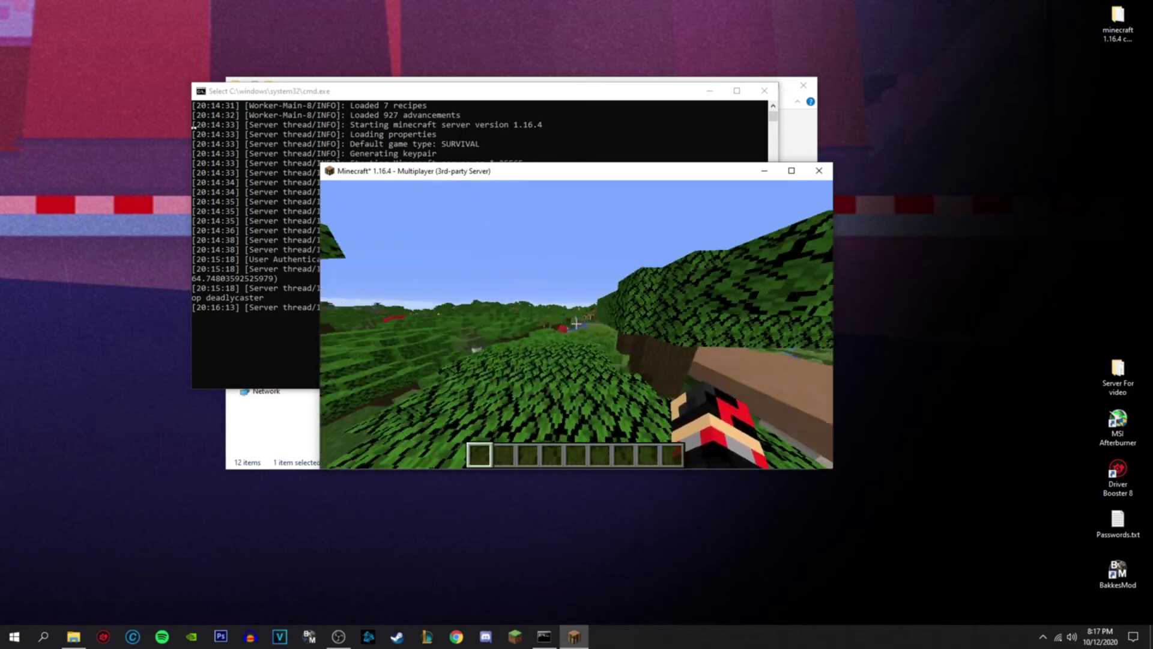
key("w")
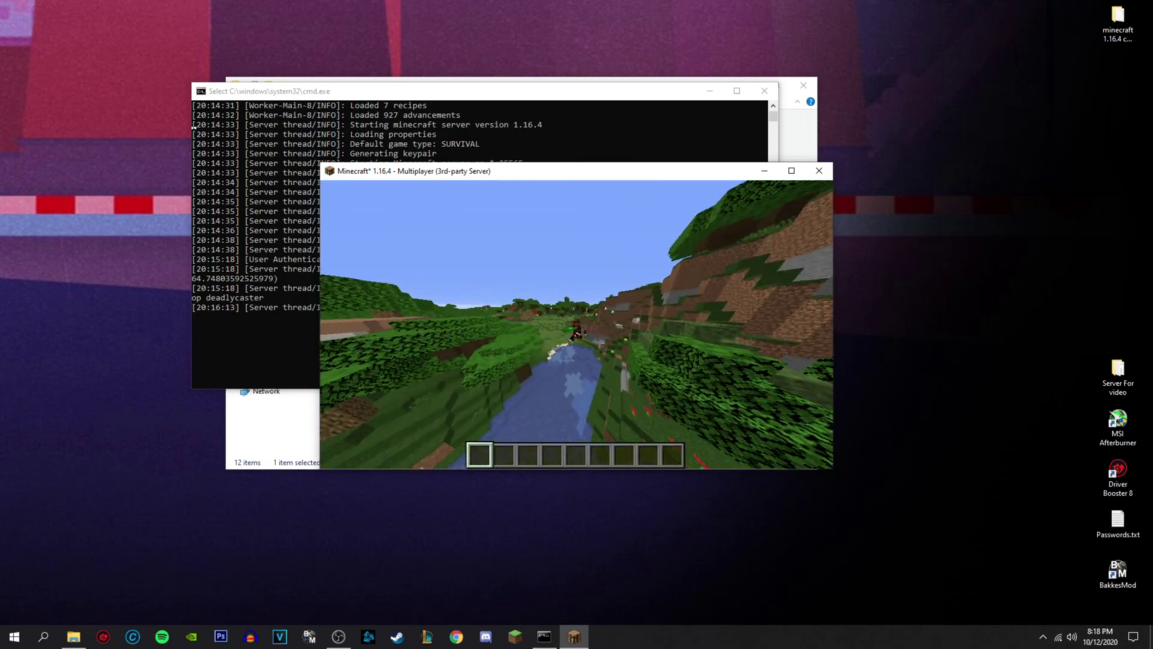
key("F5")
key("F5")
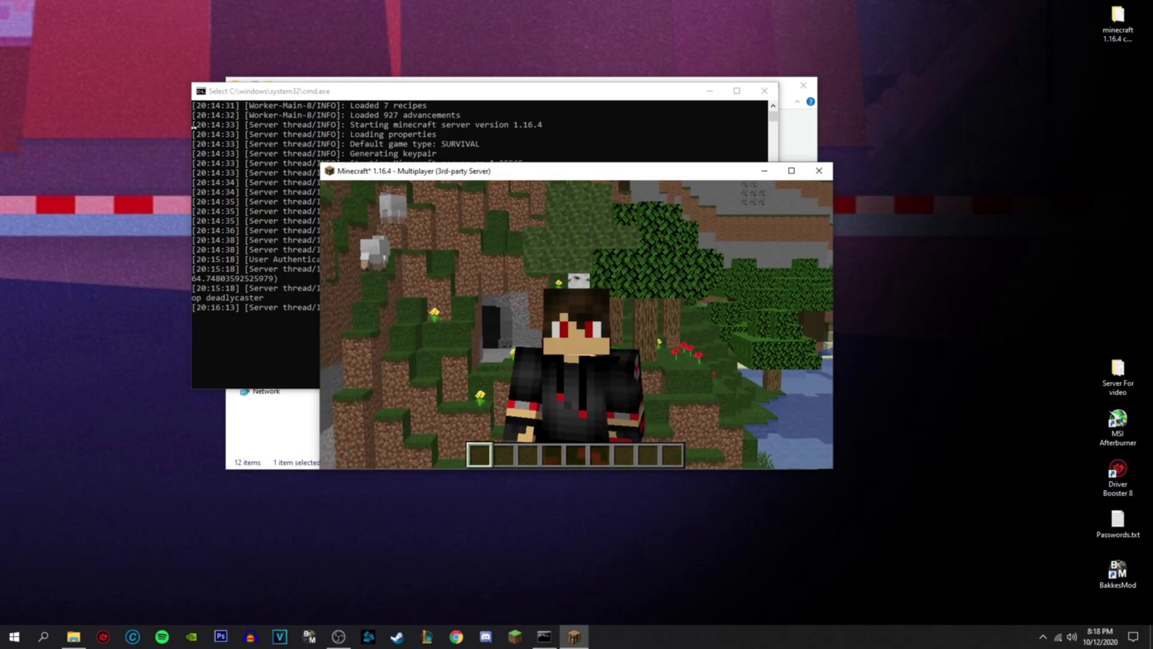